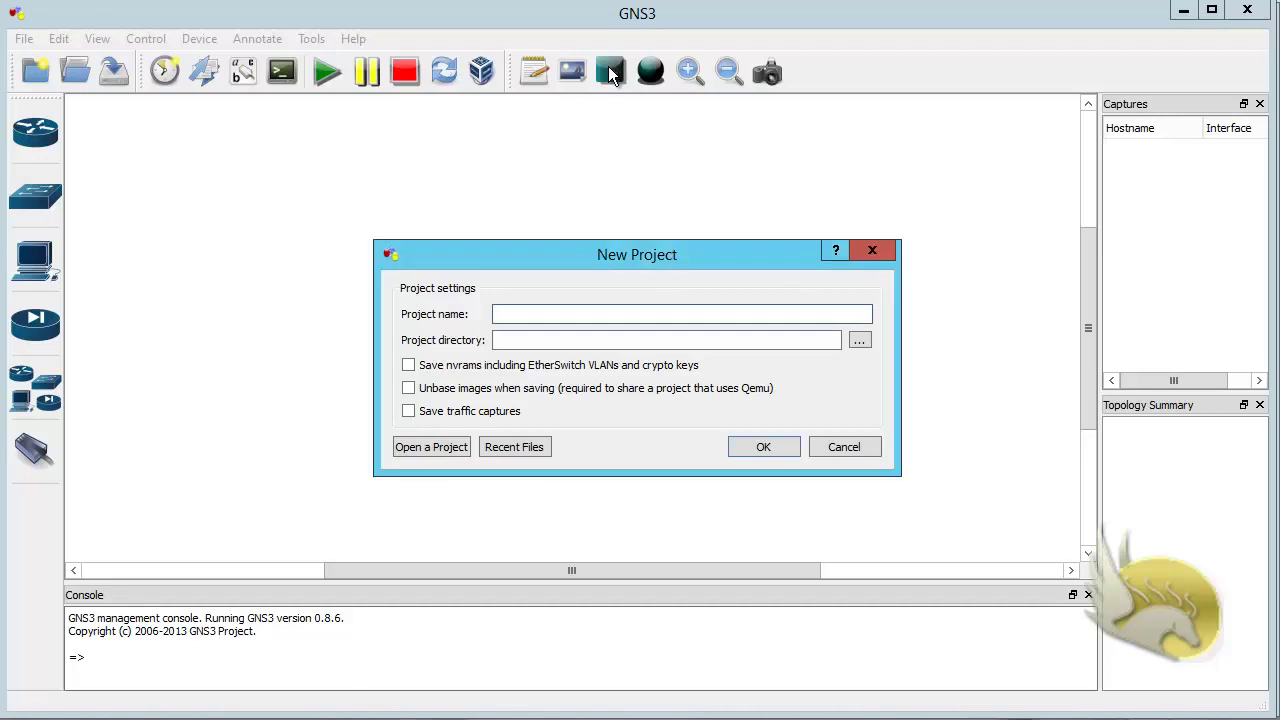
- Dismiss the New Project prompt, keeping the default workspace, and bring up the Edit menu
left_click(843, 450)
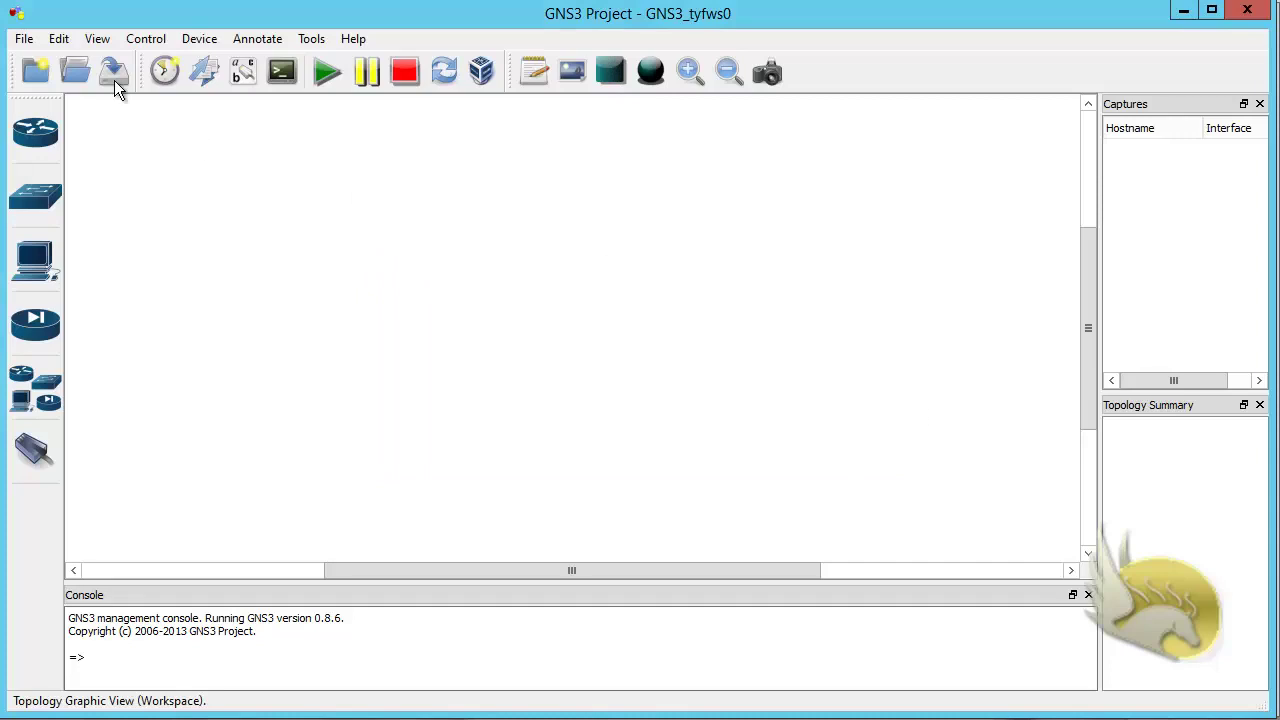
left_click(59, 39)
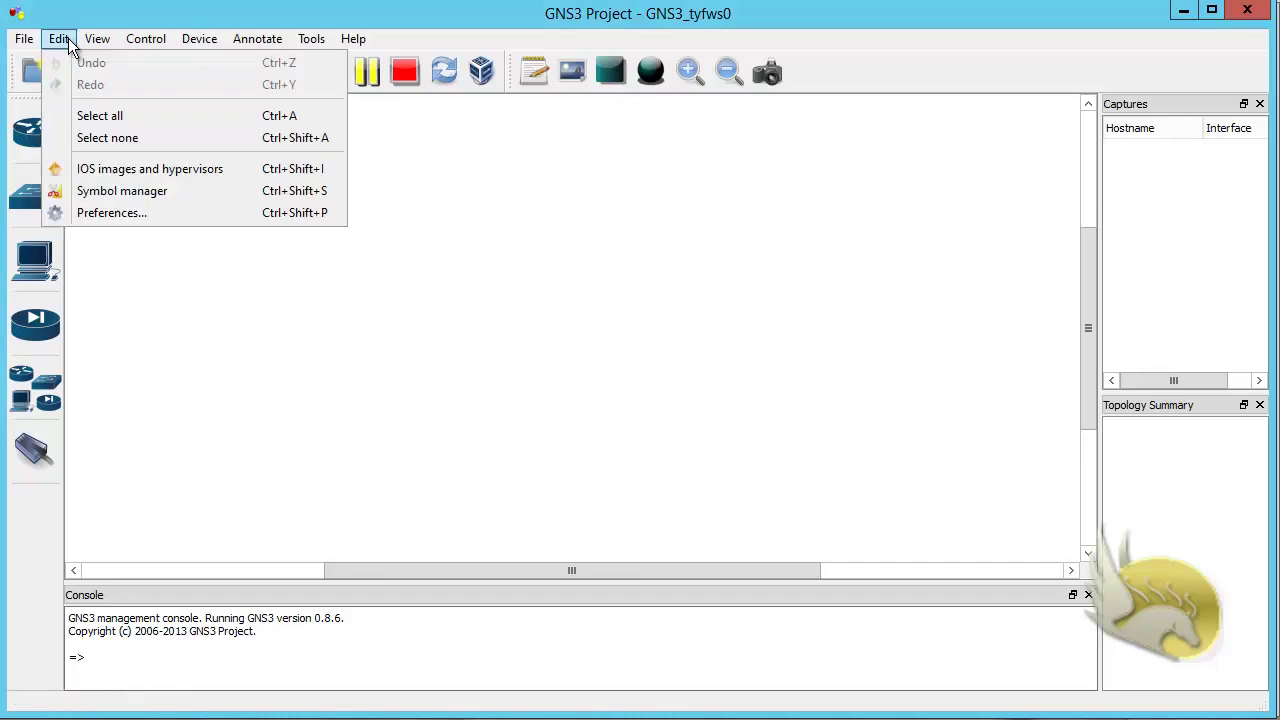
- In Qemu preferences, review the r:\Temp working directory and qemu path, then test the components
left_click(127, 220)
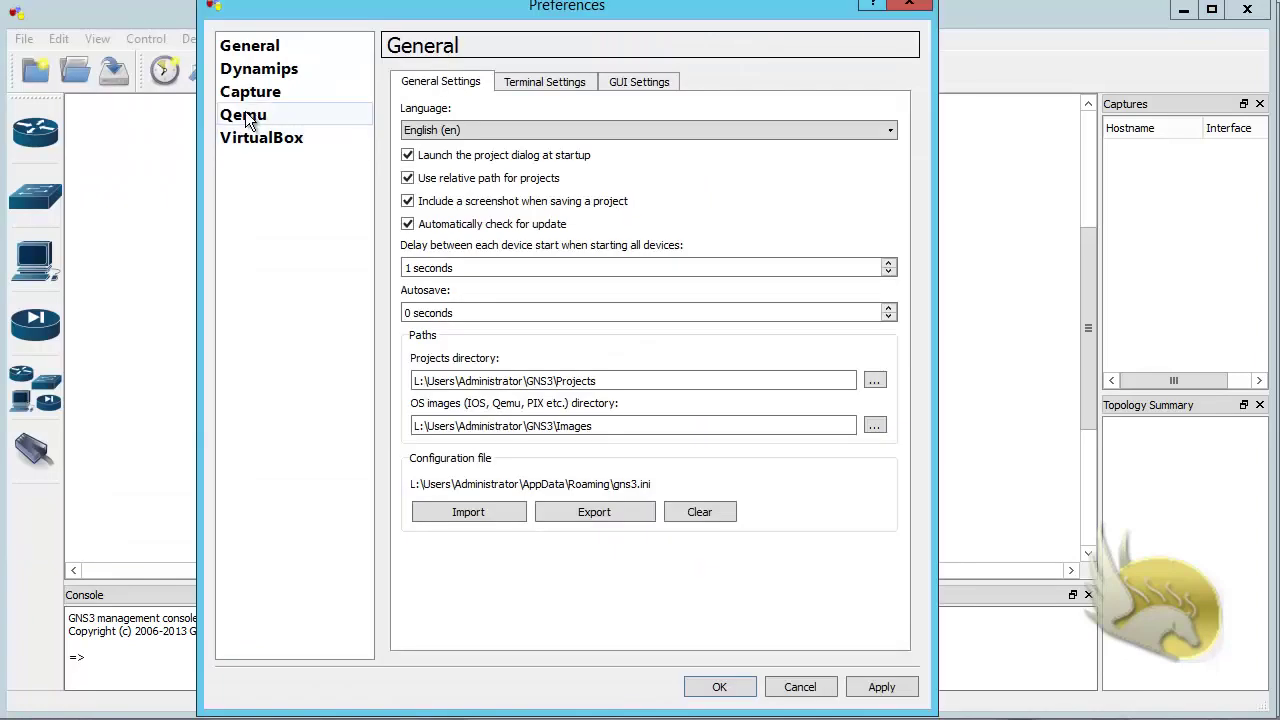
left_click(246, 117)
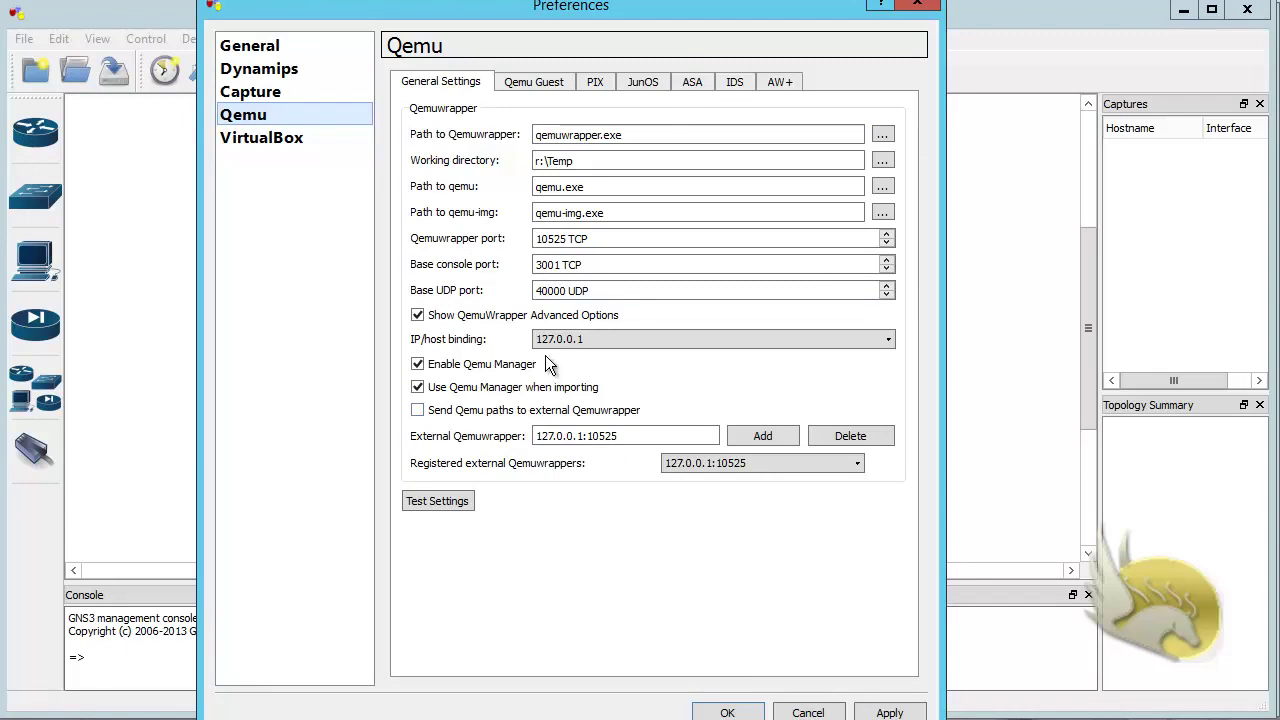
left_click_drag(588, 165, 507, 175)
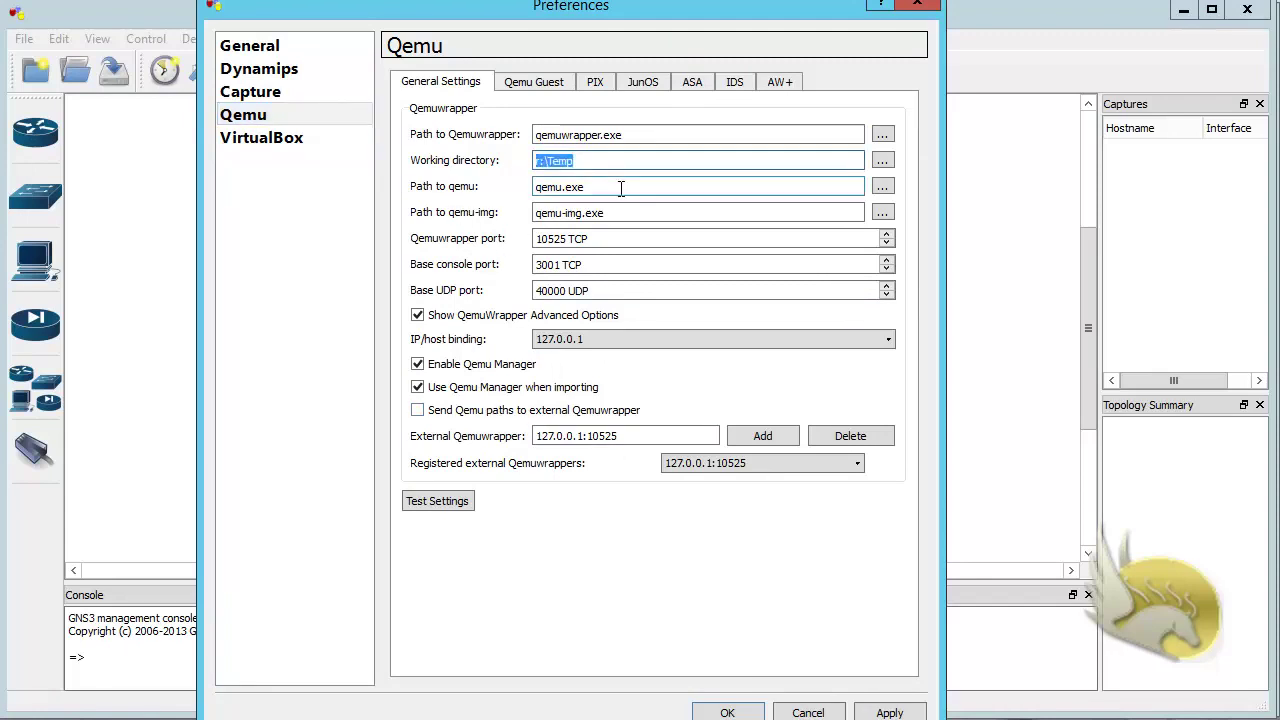
left_click_drag(600, 190, 482, 206)
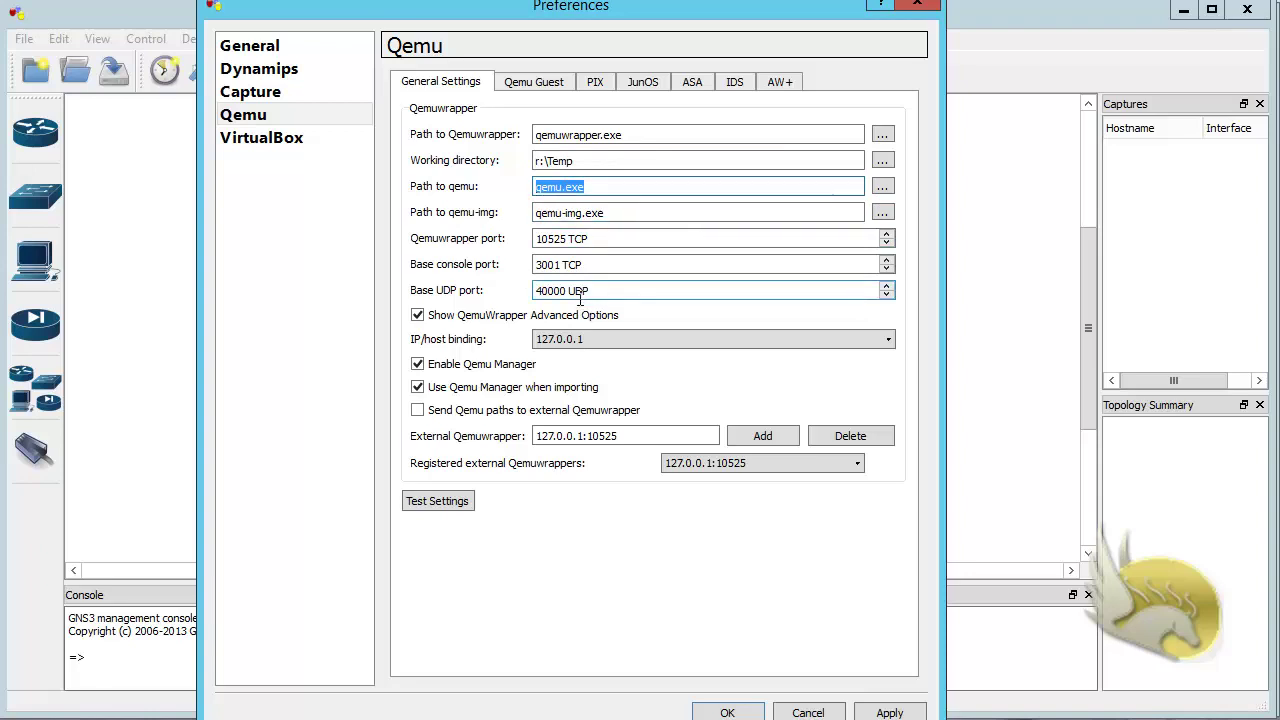
left_click(451, 502)
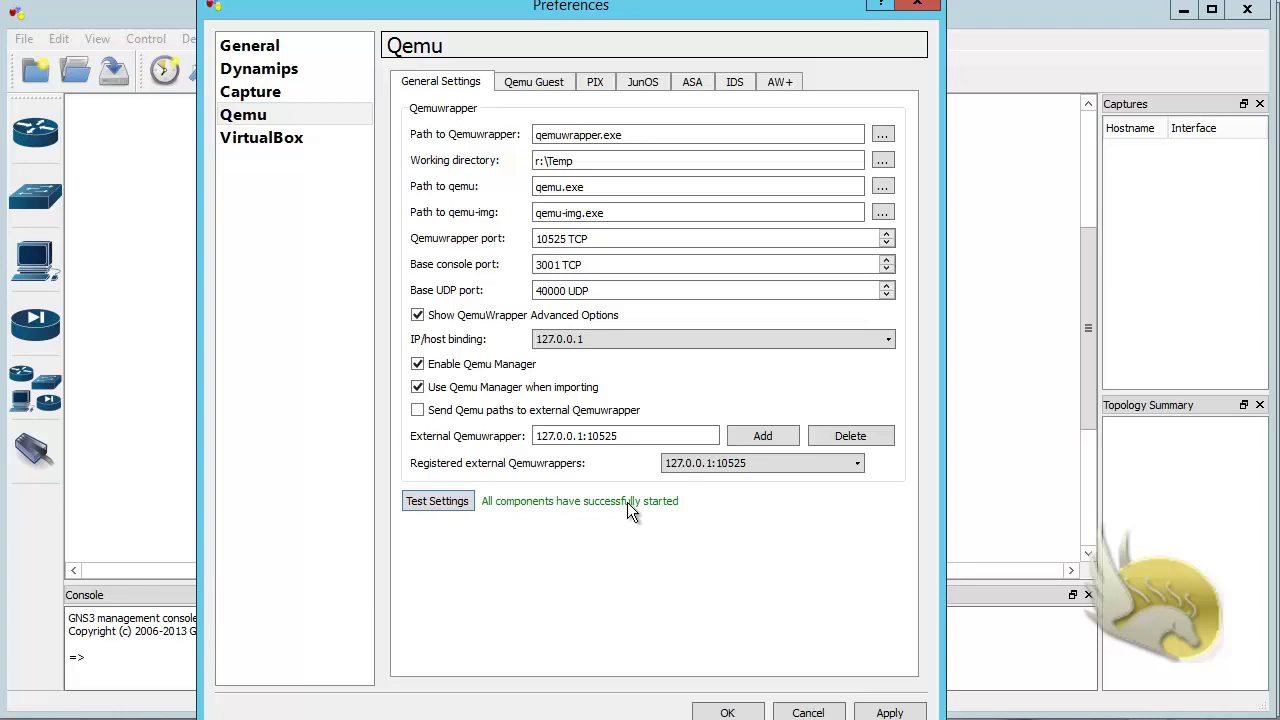
left_click(529, 78)
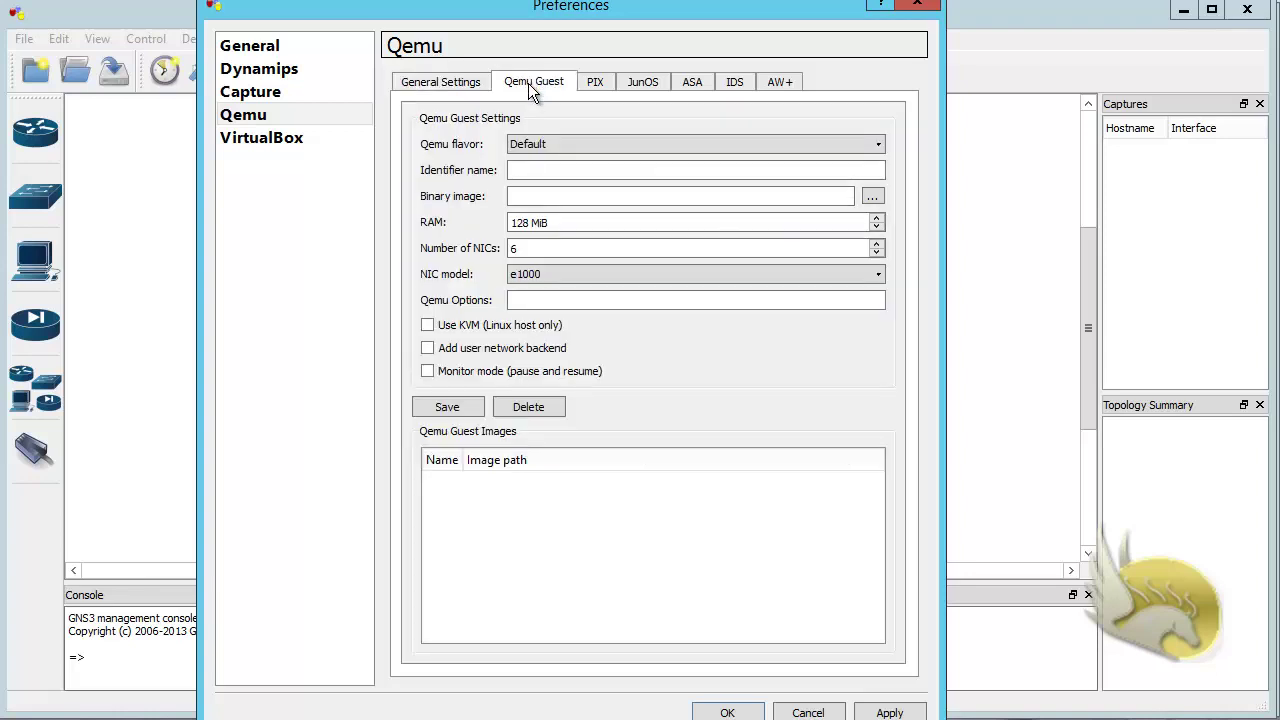
- Set the Qemu guest flavor to -i386 and its identifier name to MIKROTIK
left_click(829, 145)
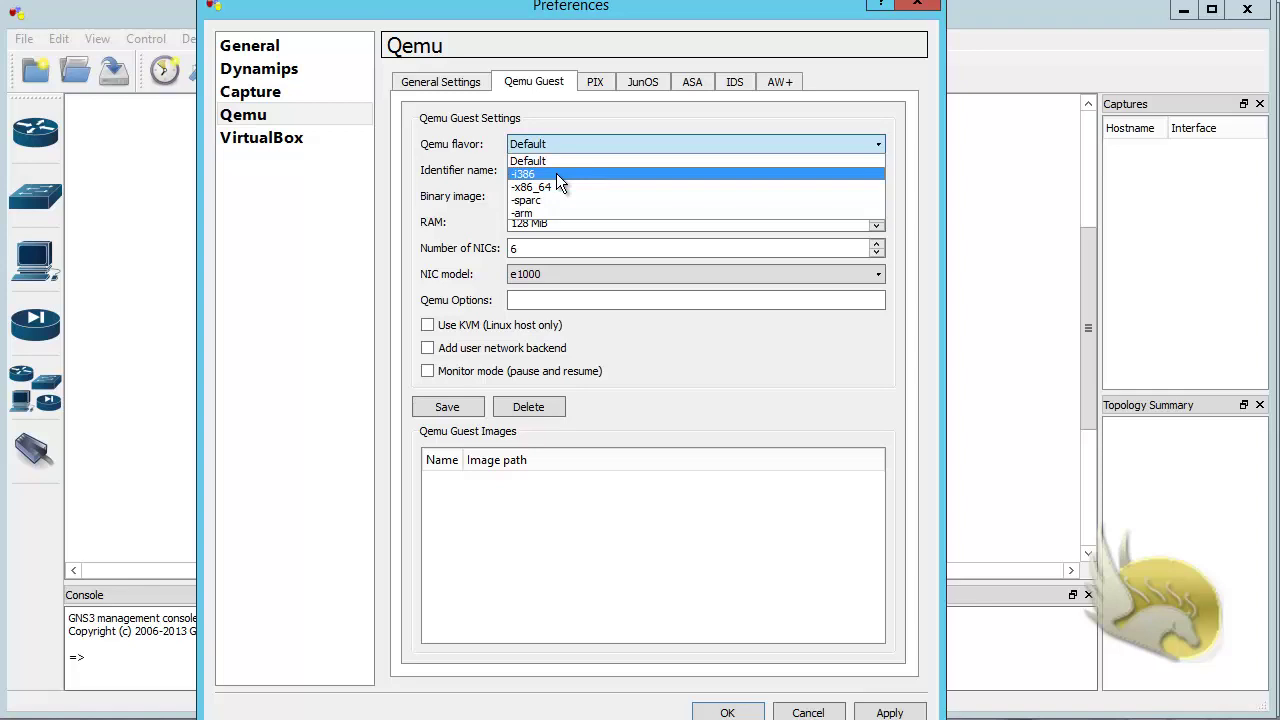
left_click(556, 174)
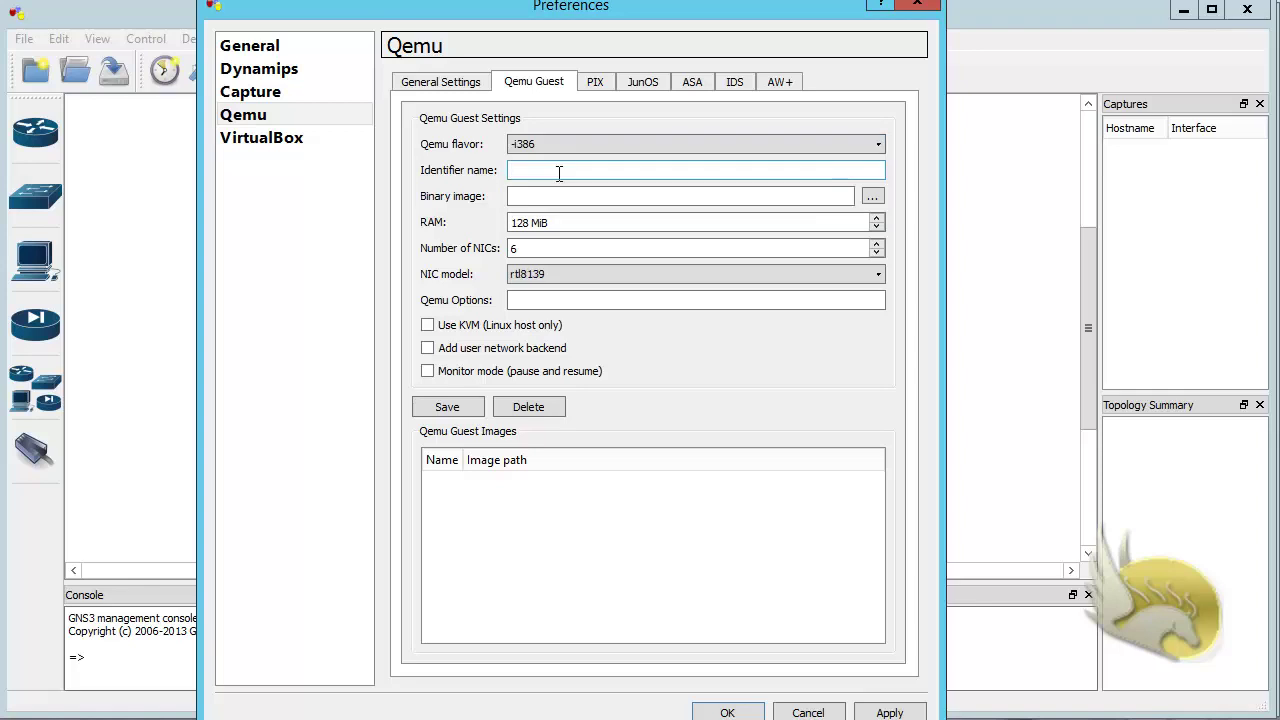
type("MIKROTIK")
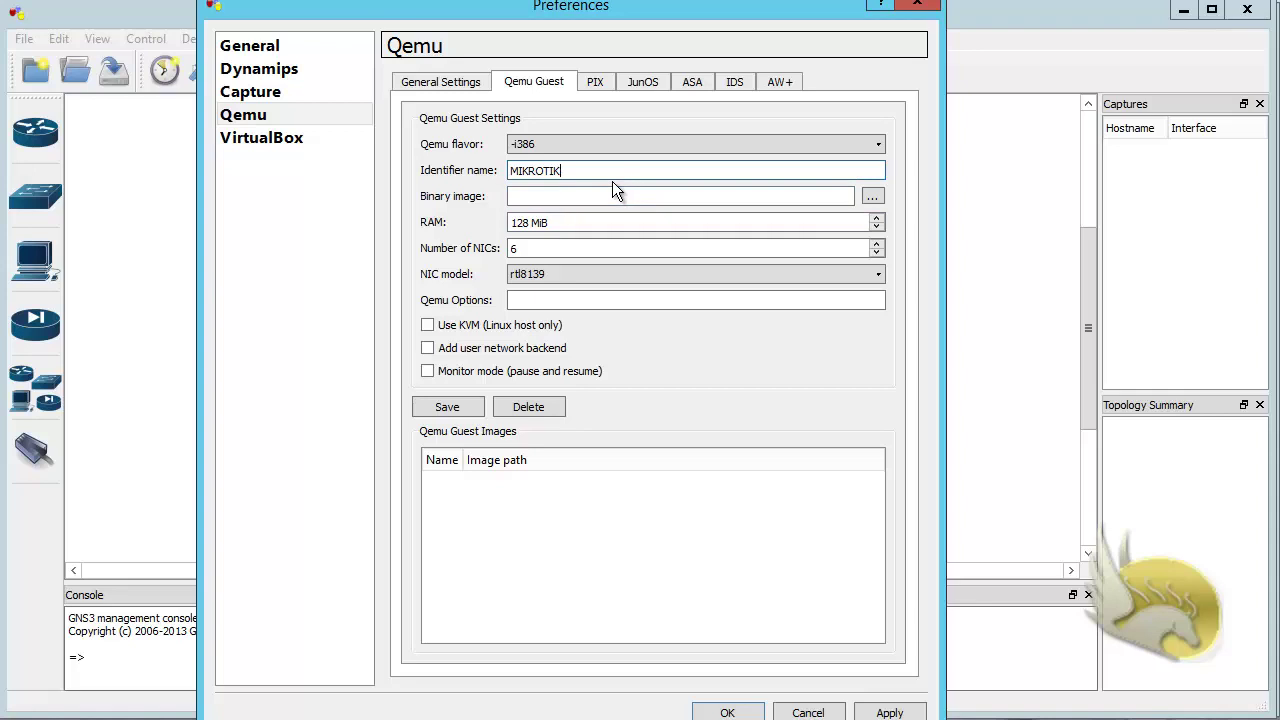
left_click(556, 197)
left_click(873, 196)
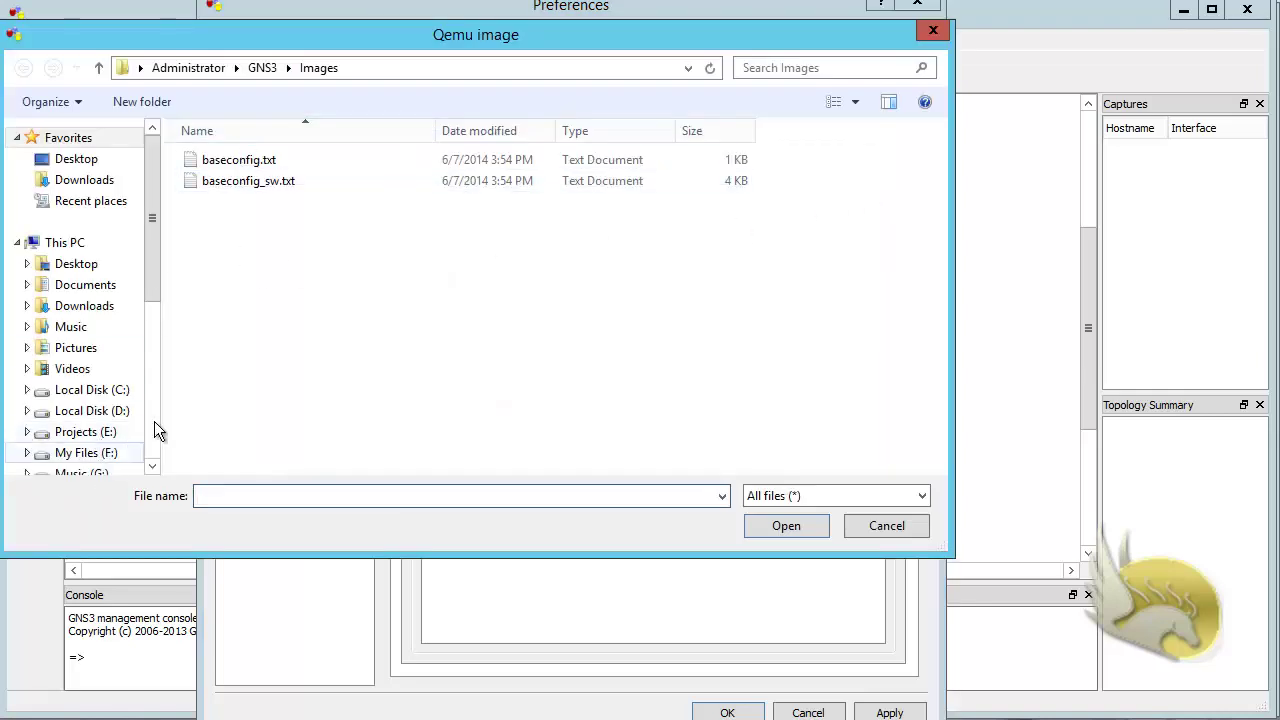
- Choose M:\Program Files\GNS3\mikrotik.img as the guest's binary image
left_click(155, 468)
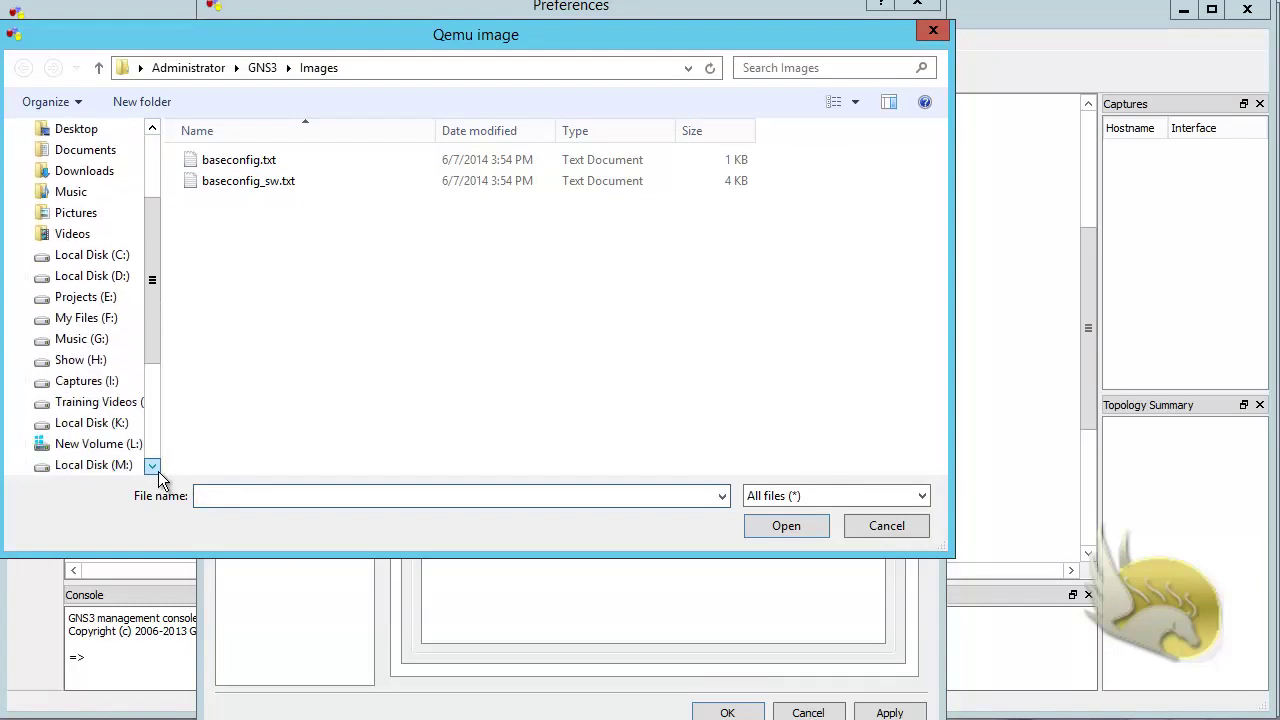
left_click(155, 467)
left_click(120, 401)
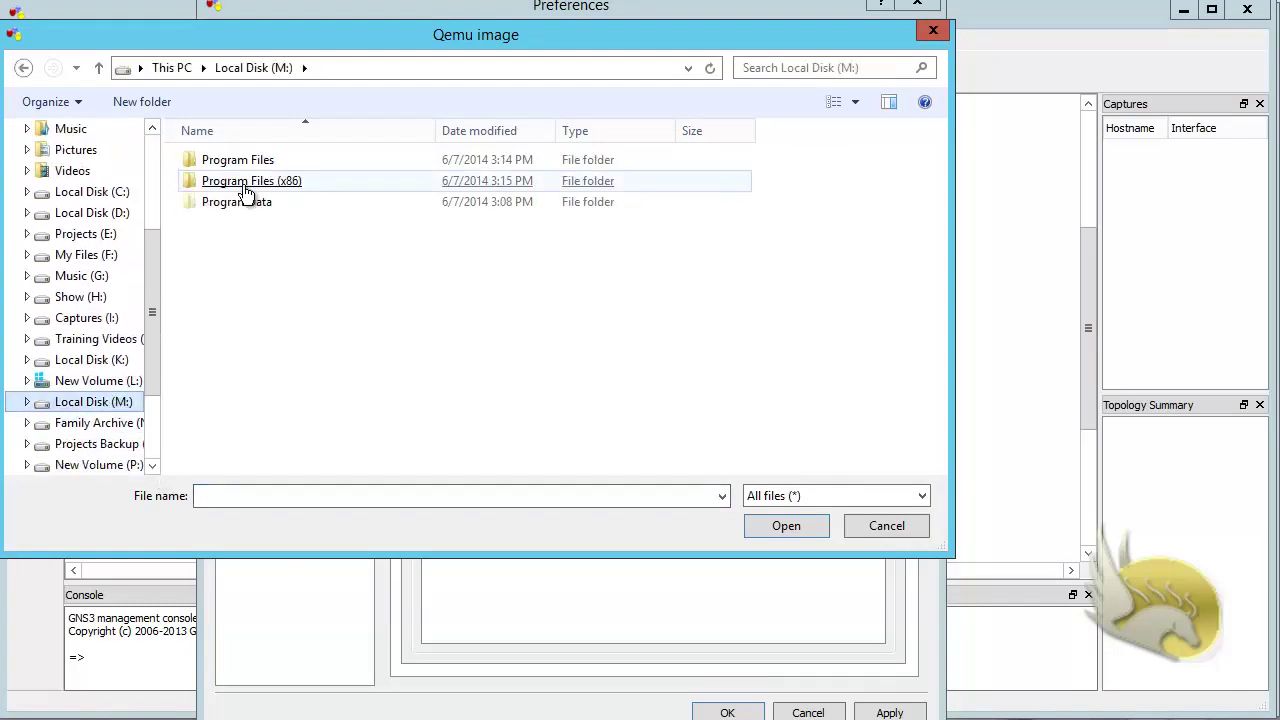
double_click(235, 162)
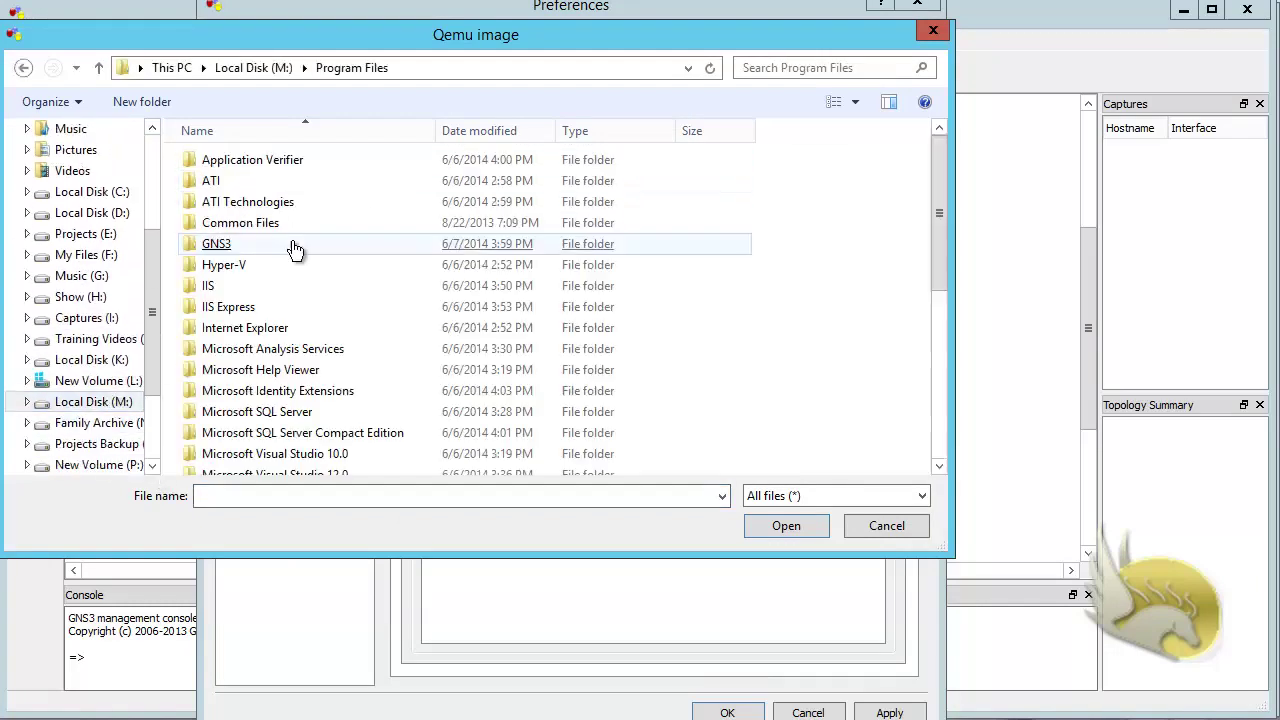
double_click(215, 248)
scroll(480, 335, "down", 7)
left_click(490, 338)
scroll(490, 338, "down", 3)
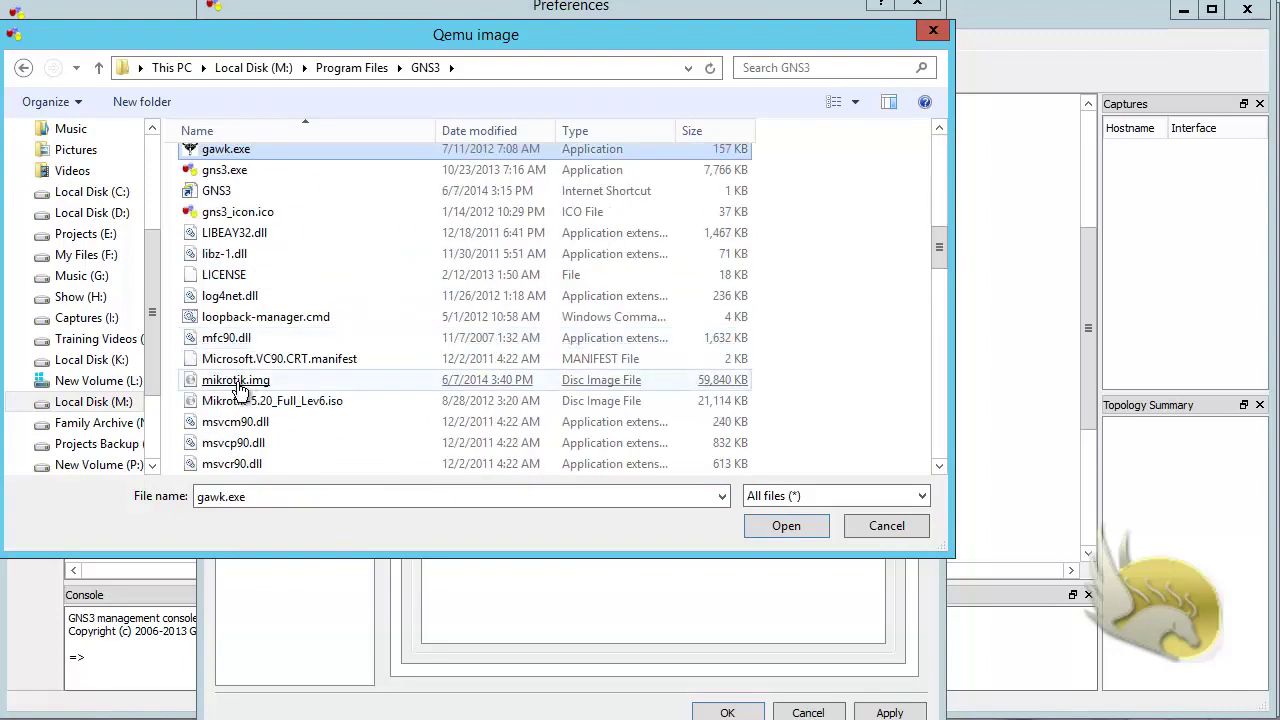
left_click(240, 388)
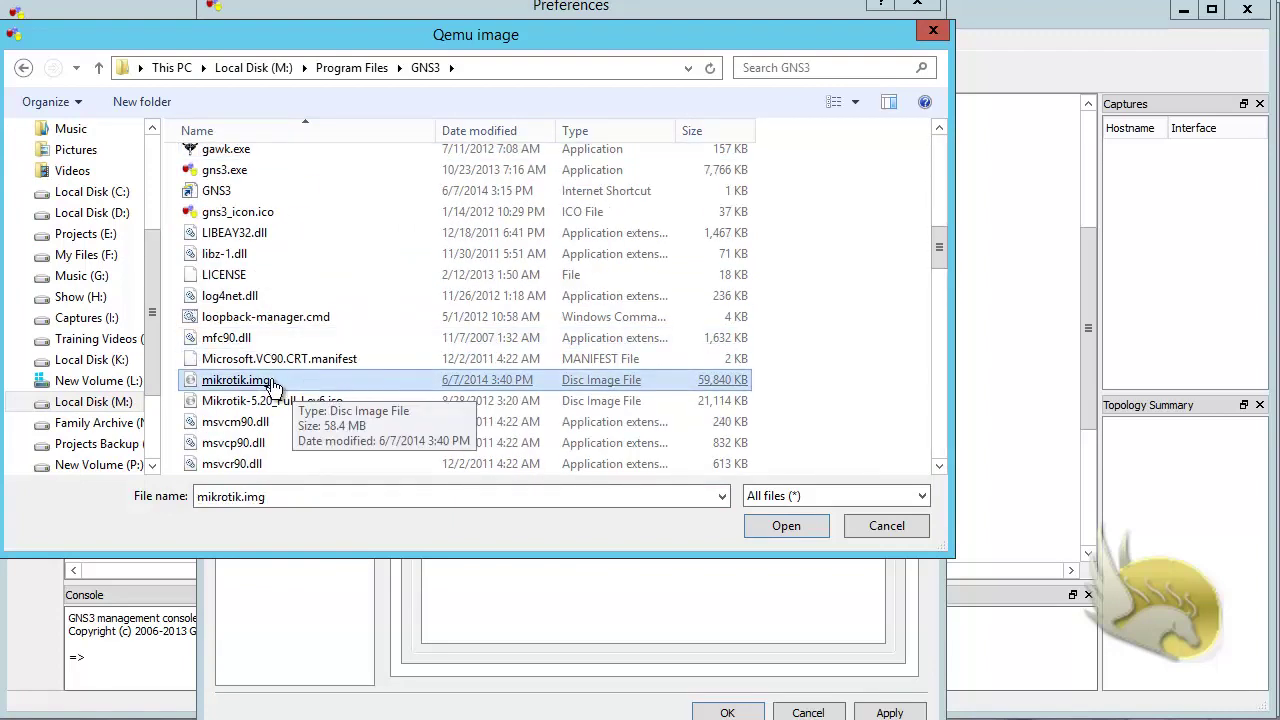
double_click(272, 384)
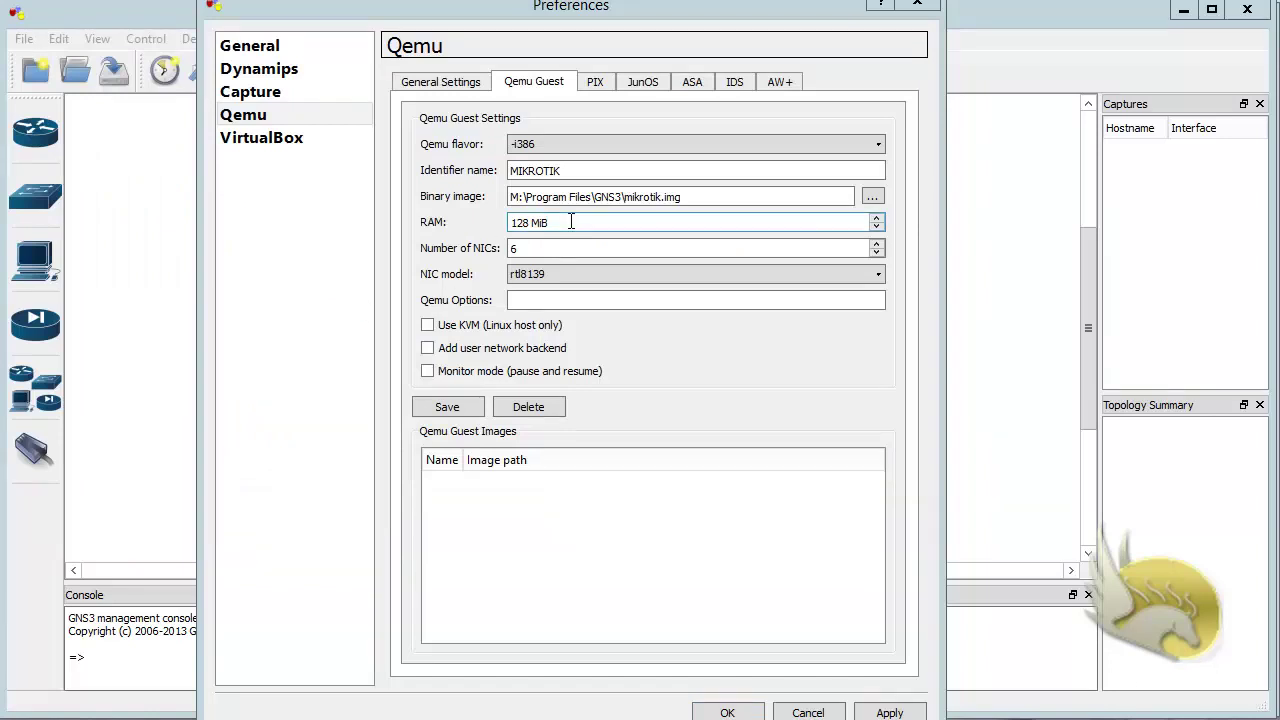
- Keep six NICs, save the MIKROTIK guest, acknowledge the message, and close Preferences
left_click(558, 249)
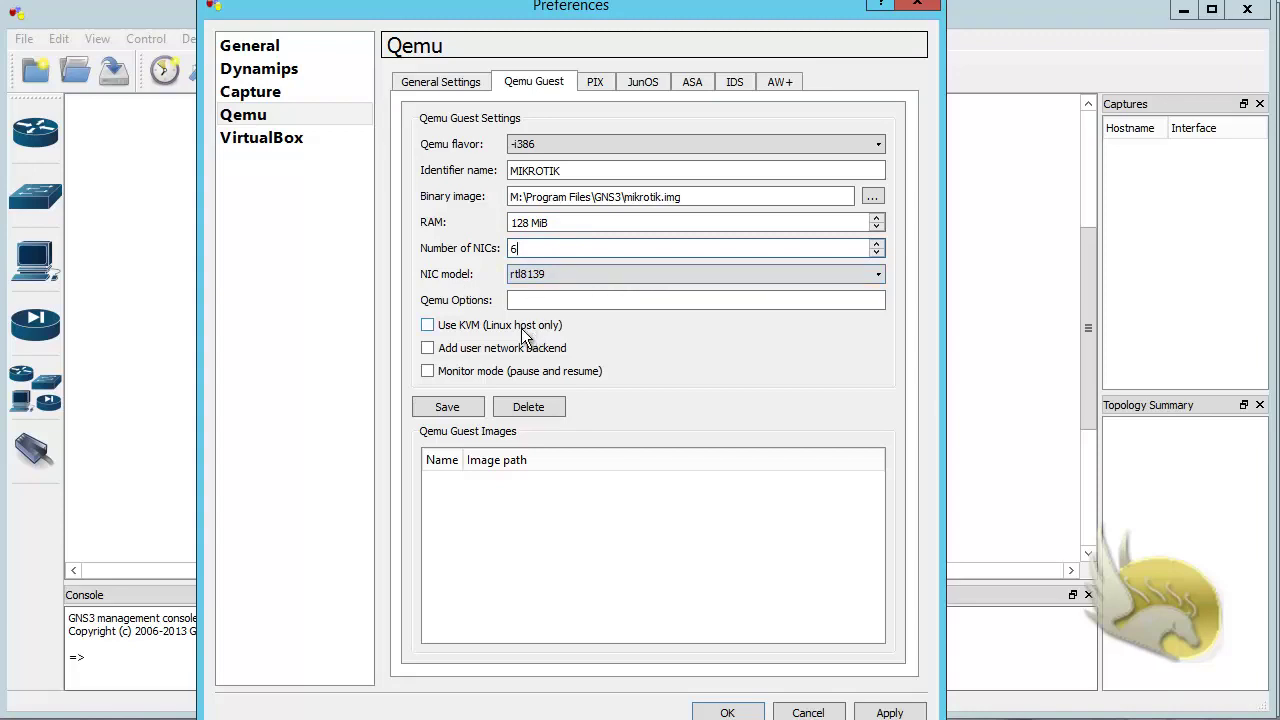
left_click(476, 407)
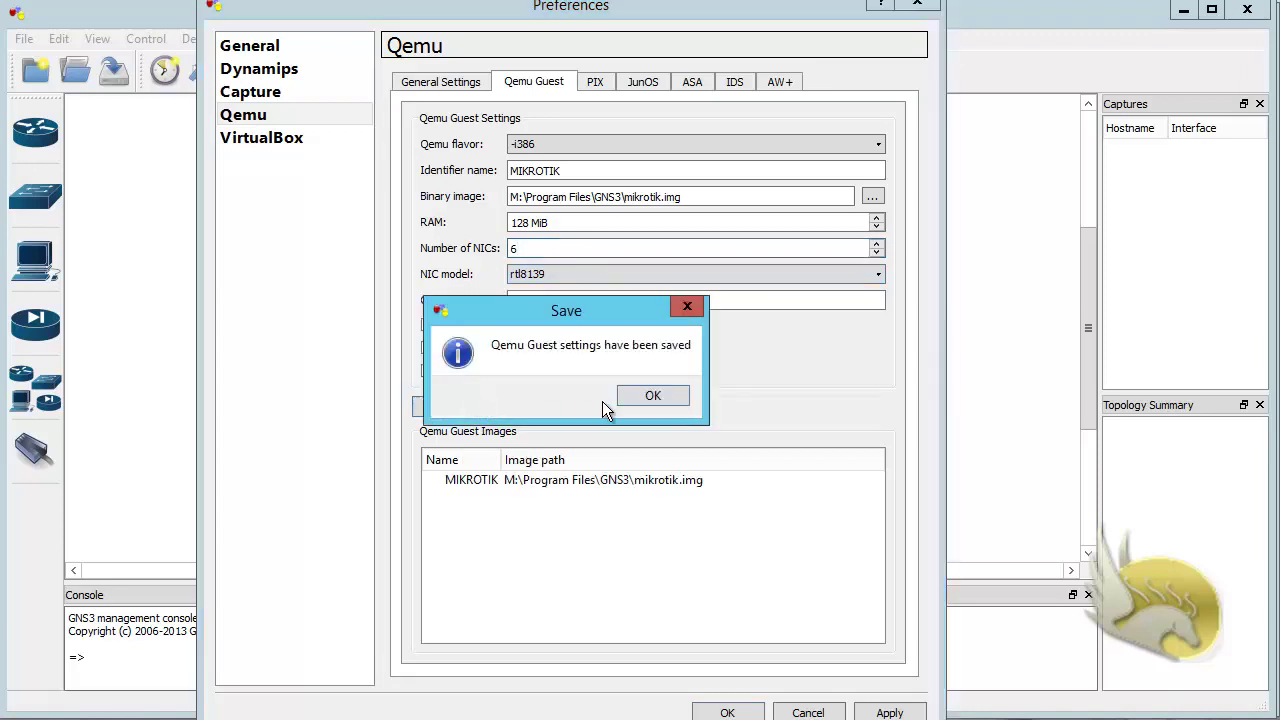
left_click(640, 398)
left_click(560, 480)
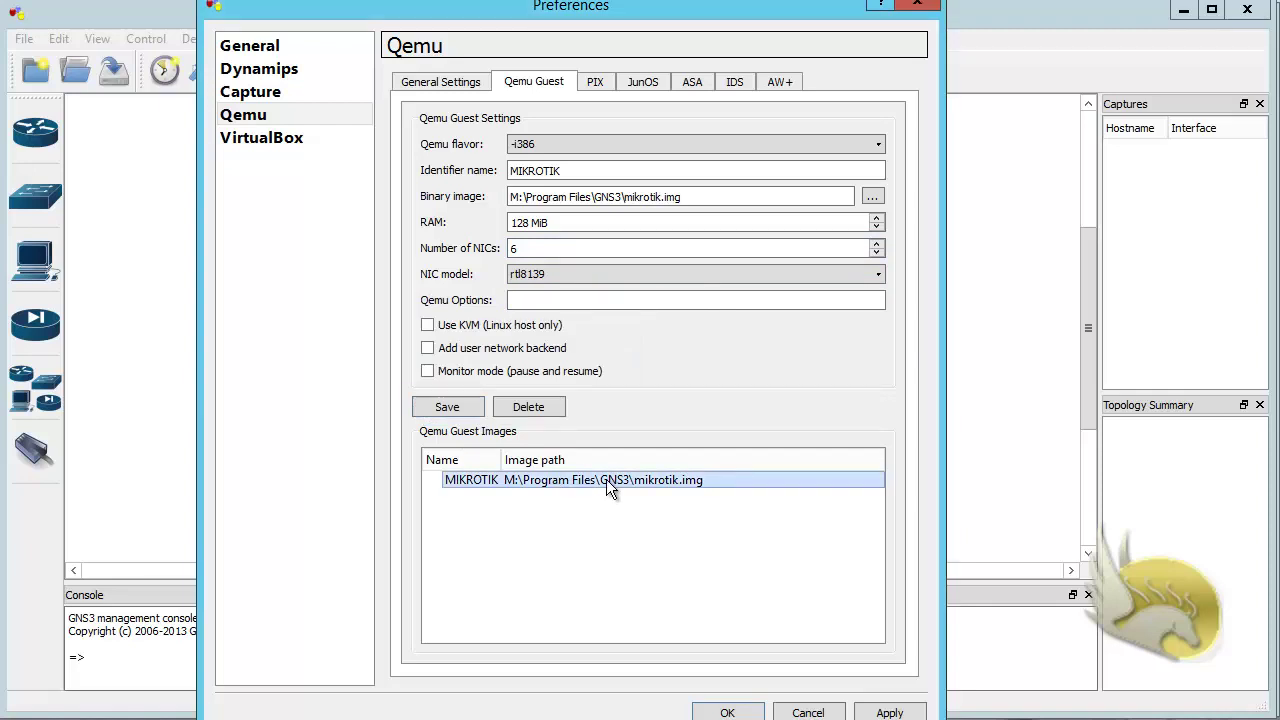
left_click(729, 711)
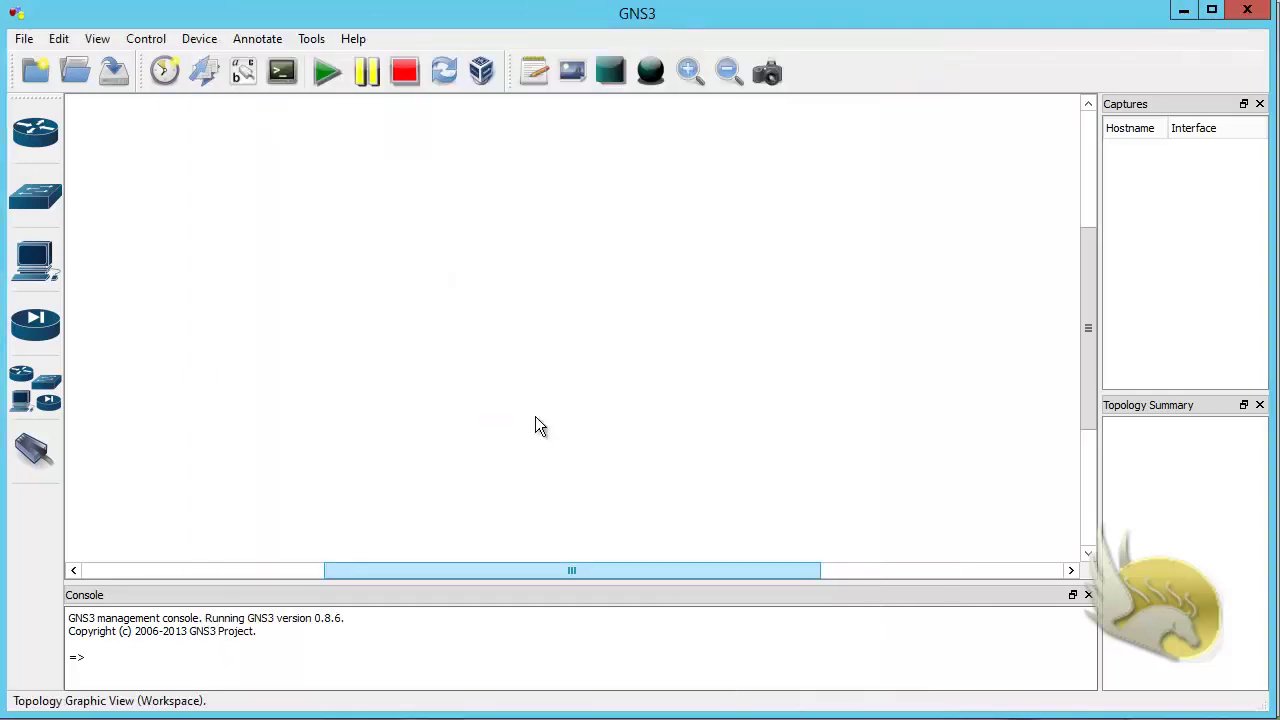
- In Symbol Manager, remove the old MIKROTIK custom node and add router_firewall as a customized node
left_click(59, 39)
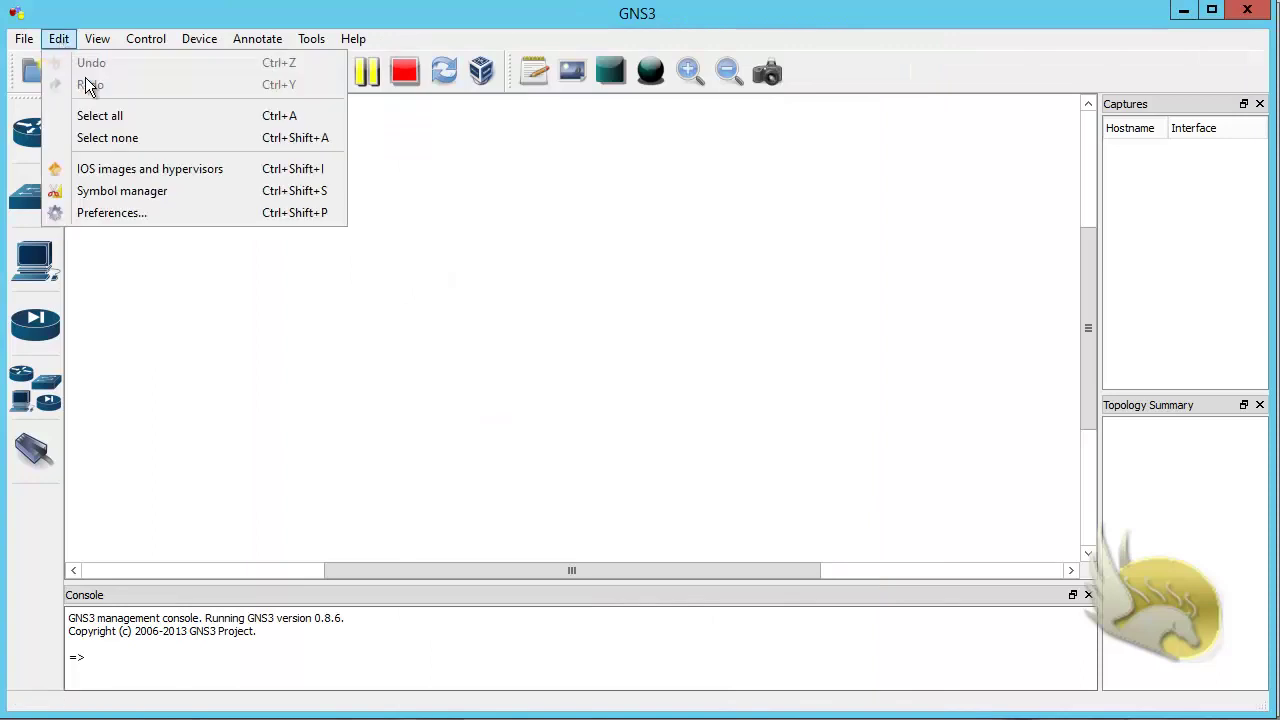
left_click(271, 214)
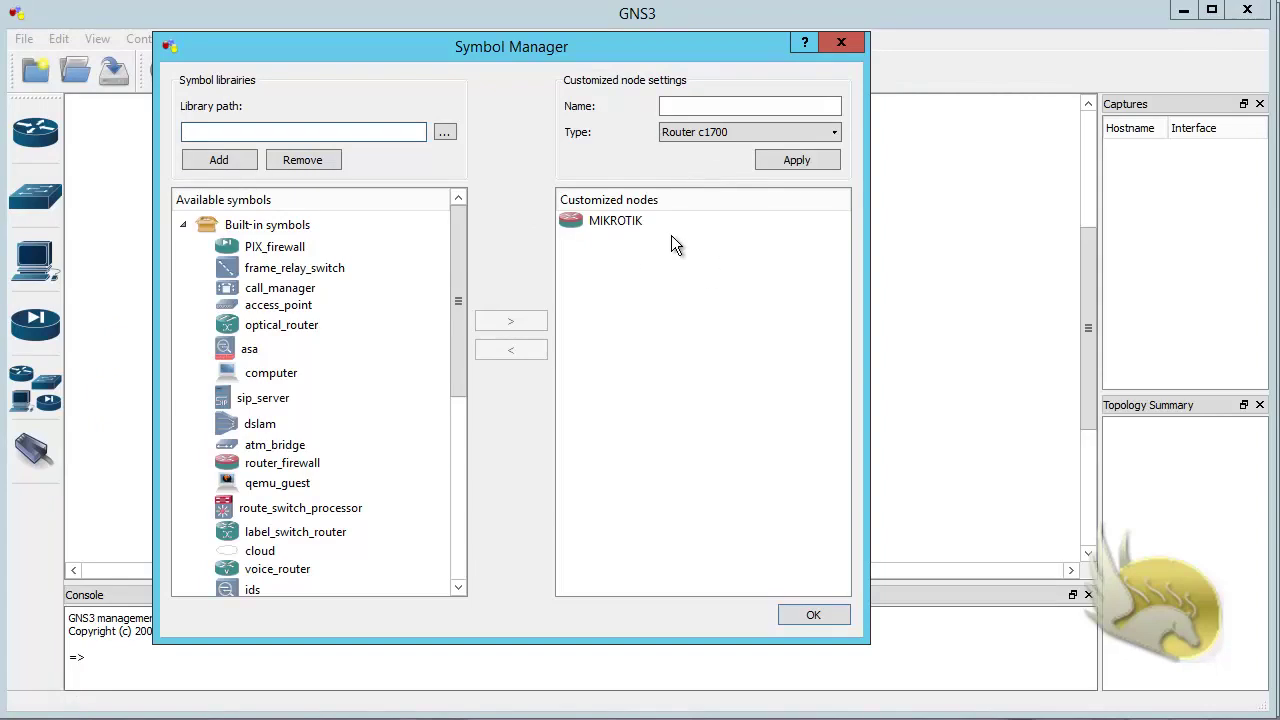
left_click(617, 221)
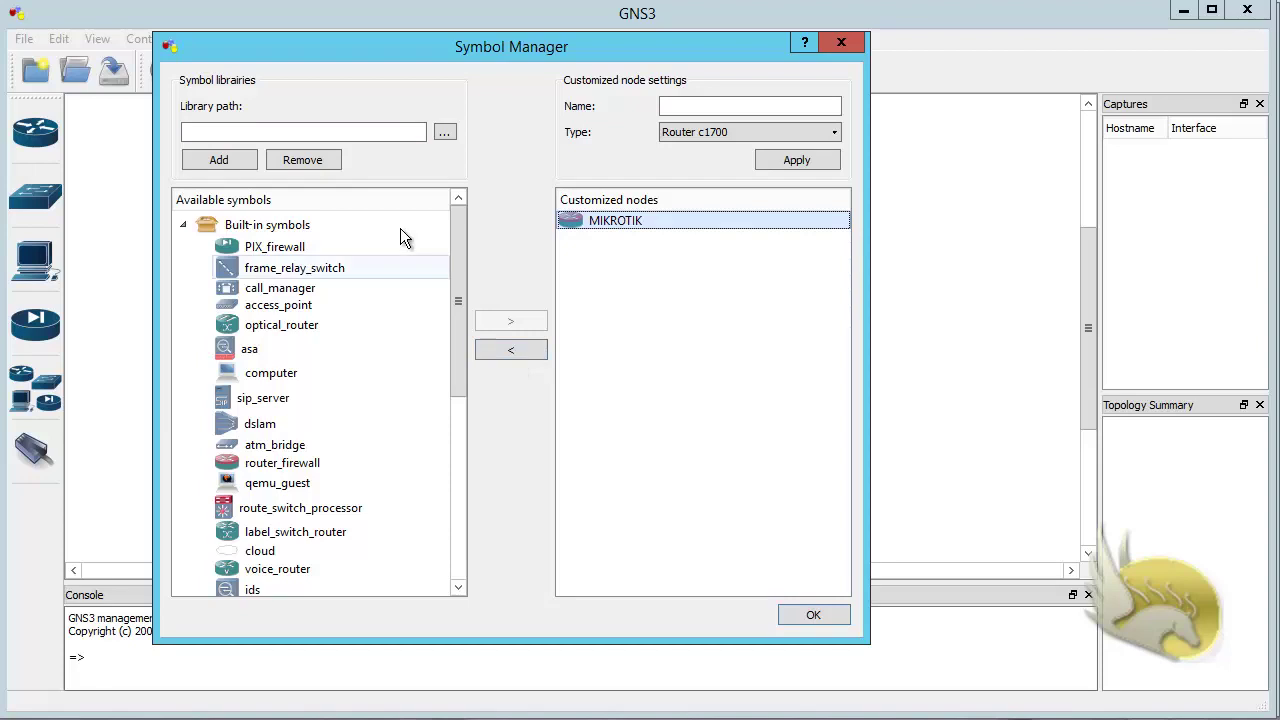
left_click(312, 170)
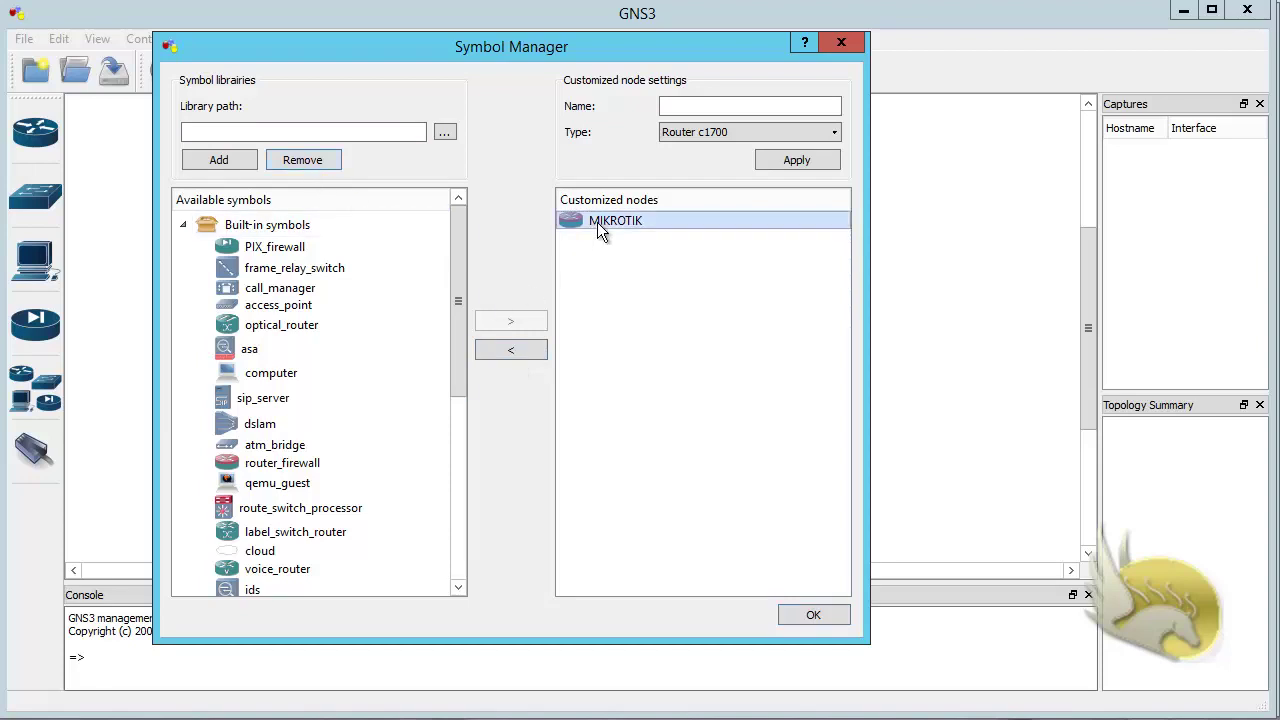
left_click(531, 350)
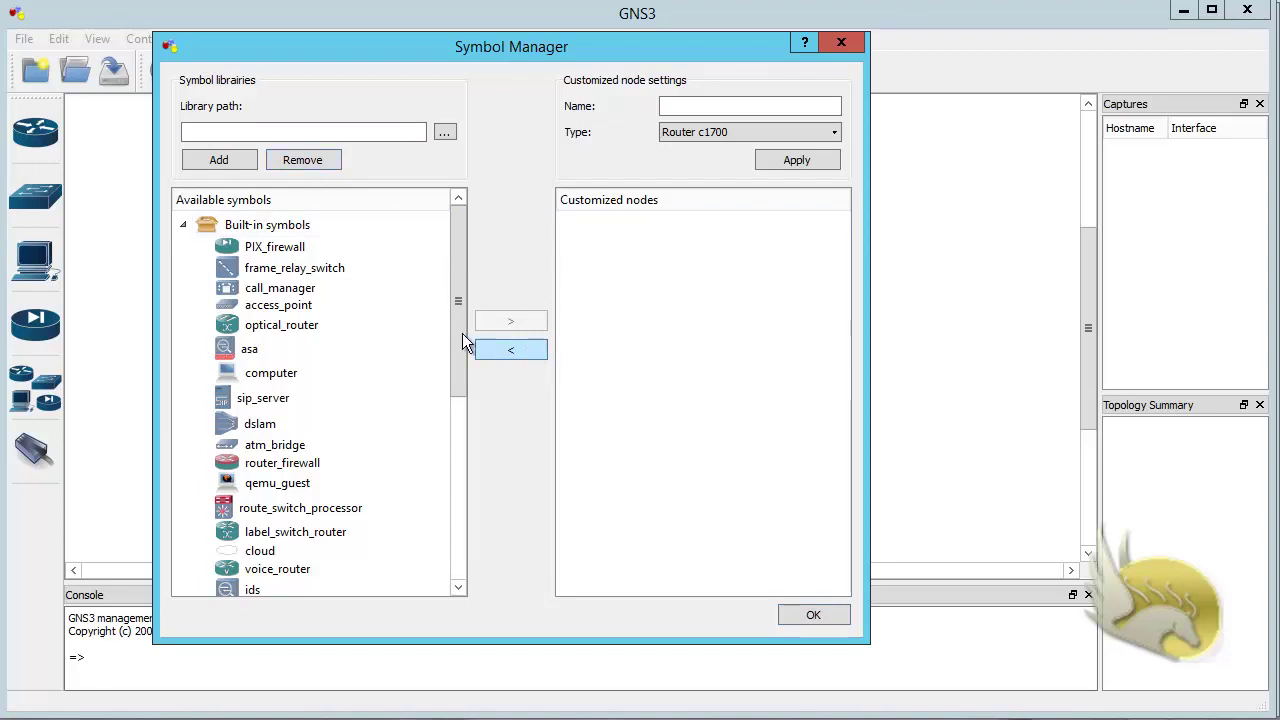
left_click_drag(455, 330, 482, 548)
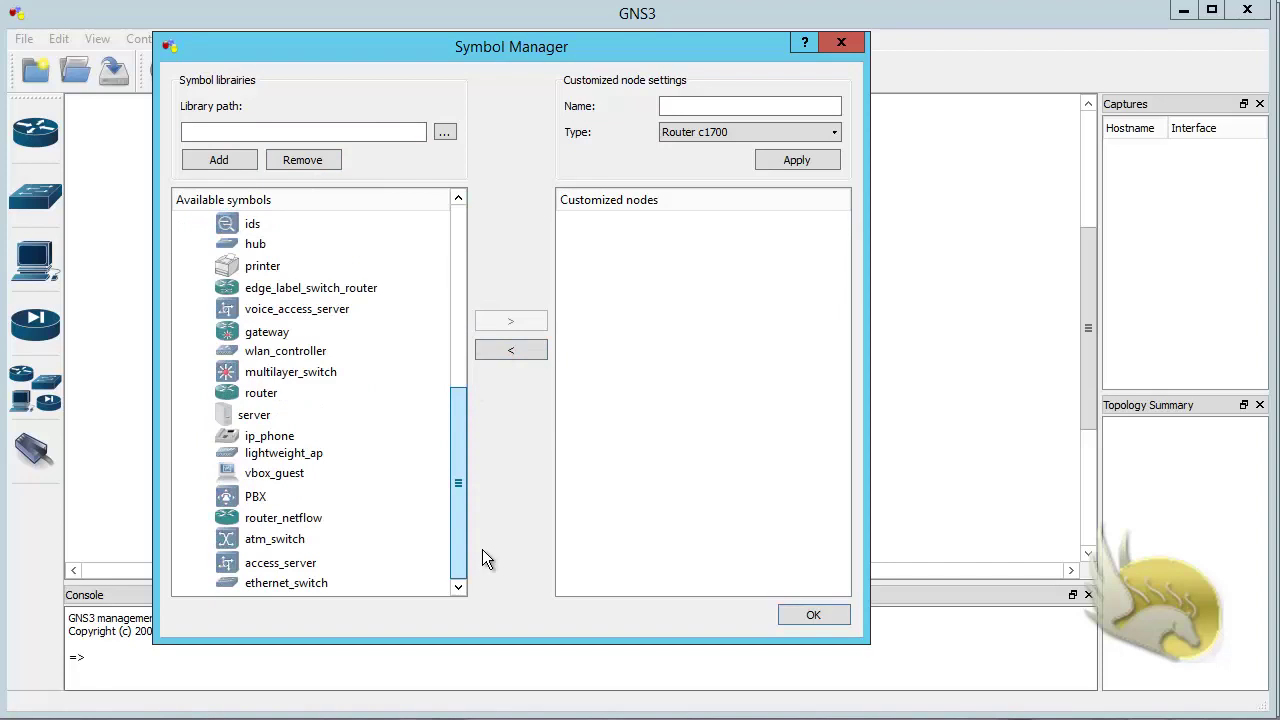
left_click_drag(477, 465, 461, 418)
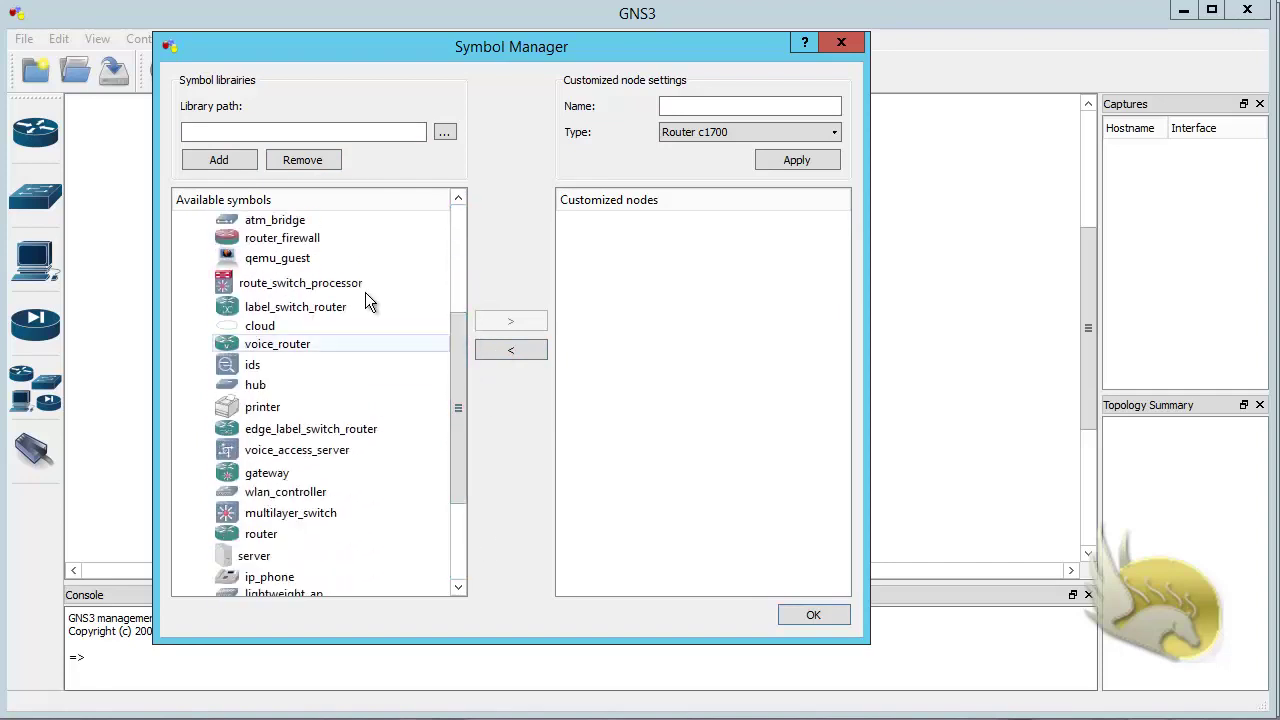
left_click(302, 242)
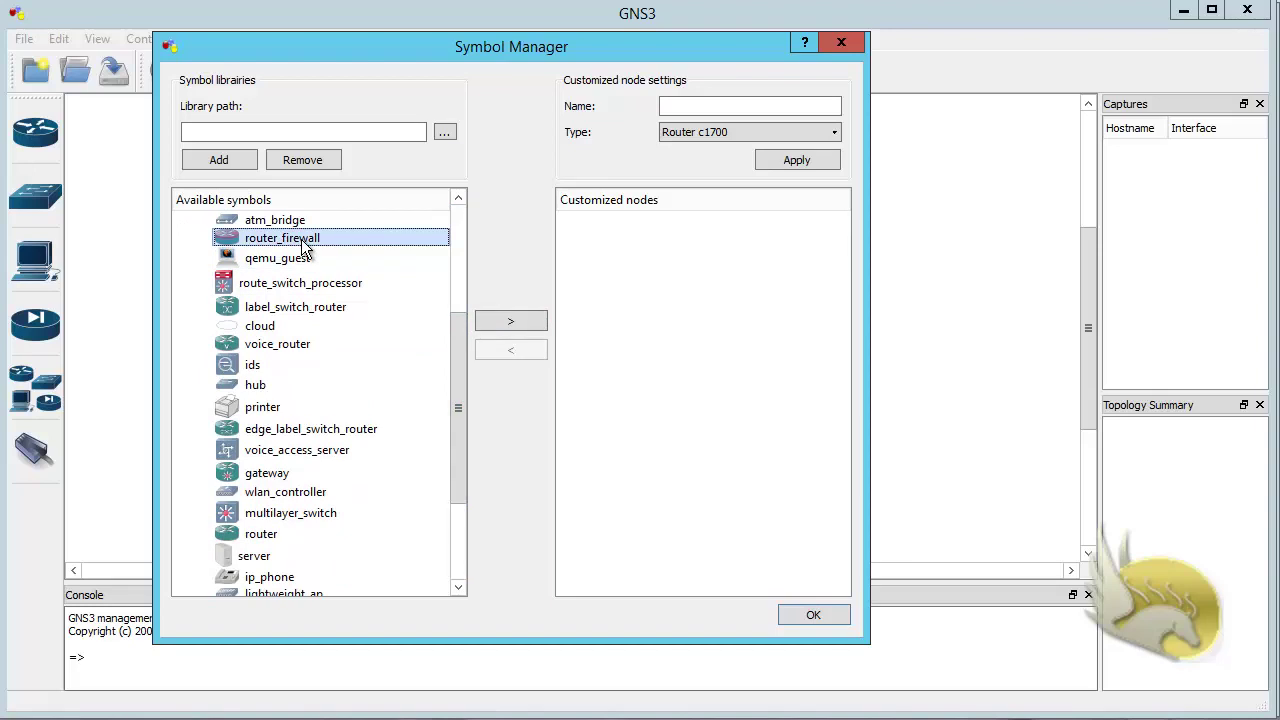
left_click(511, 322)
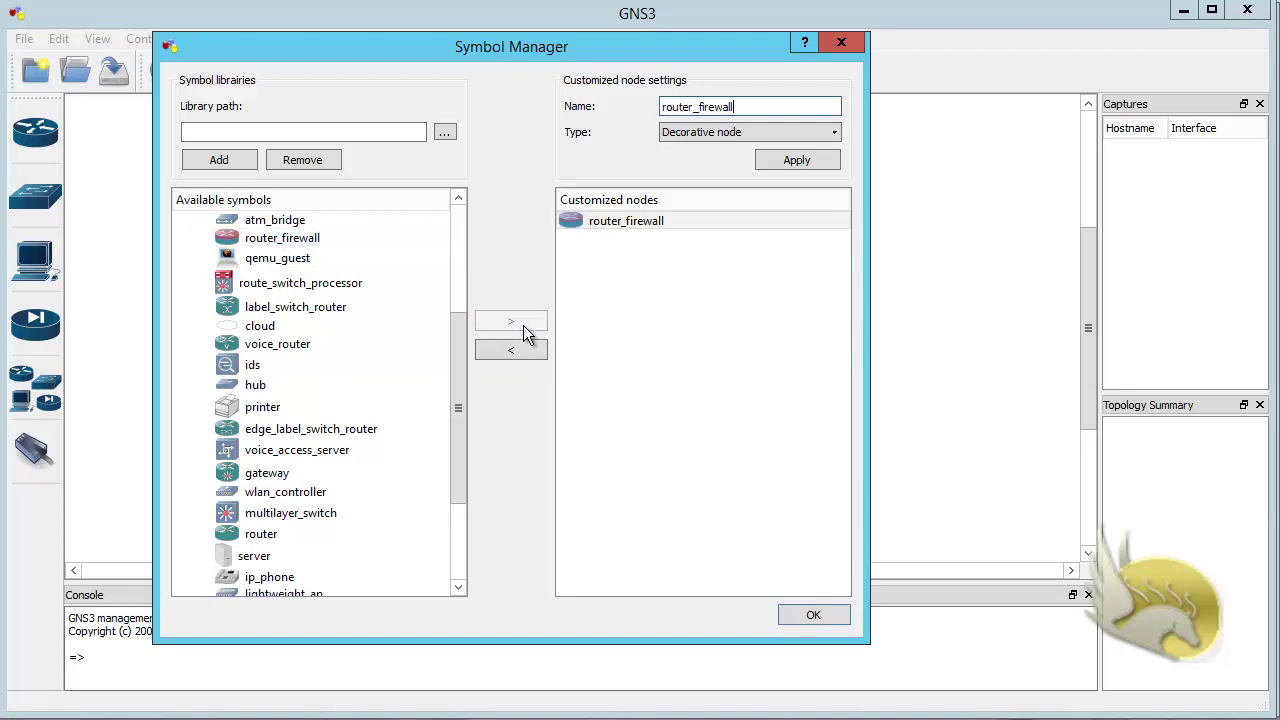
- Rename the router_firewall node to MIKROTIK, set its type to Qemu guest, and apply
left_click(689, 266)
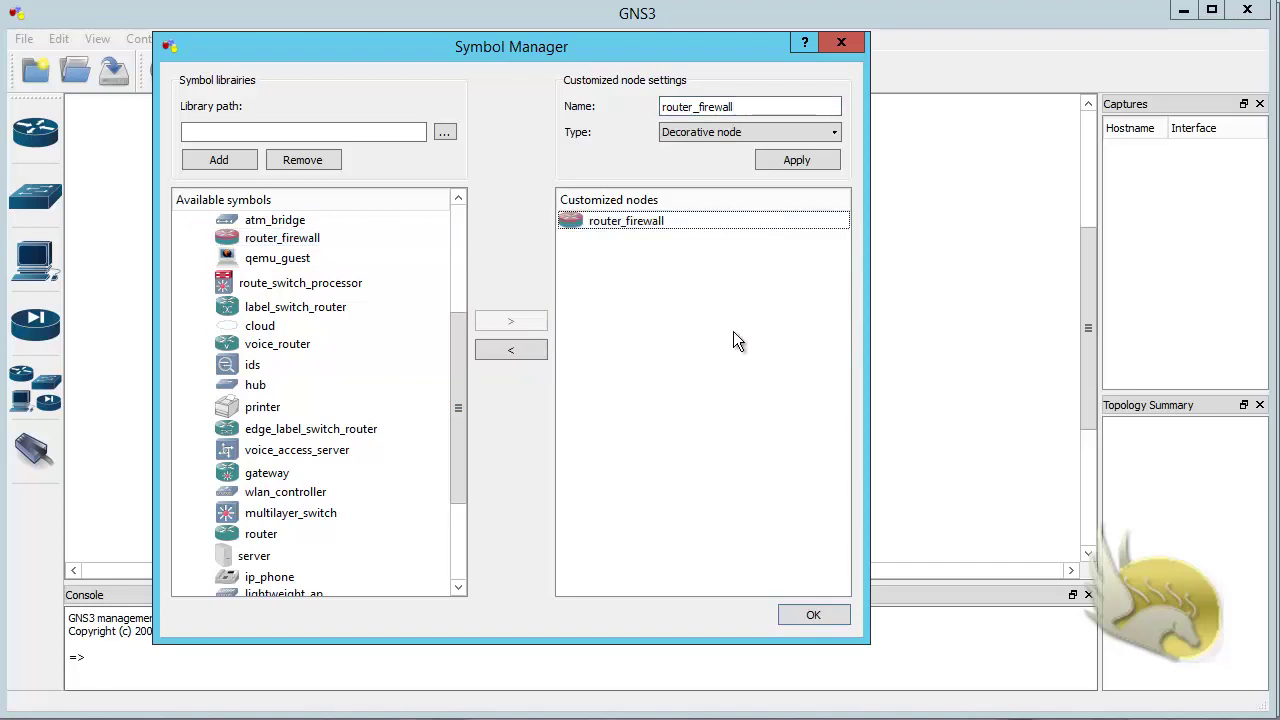
left_click(633, 221)
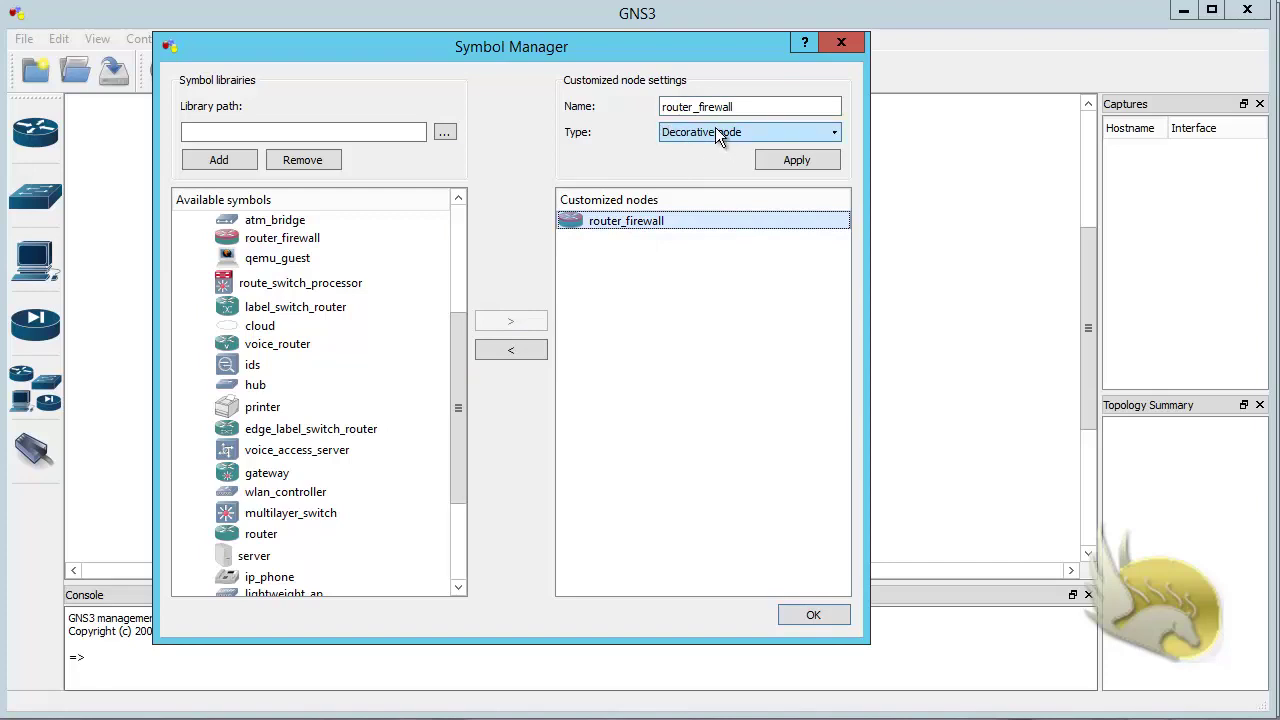
left_click_drag(743, 106, 587, 115)
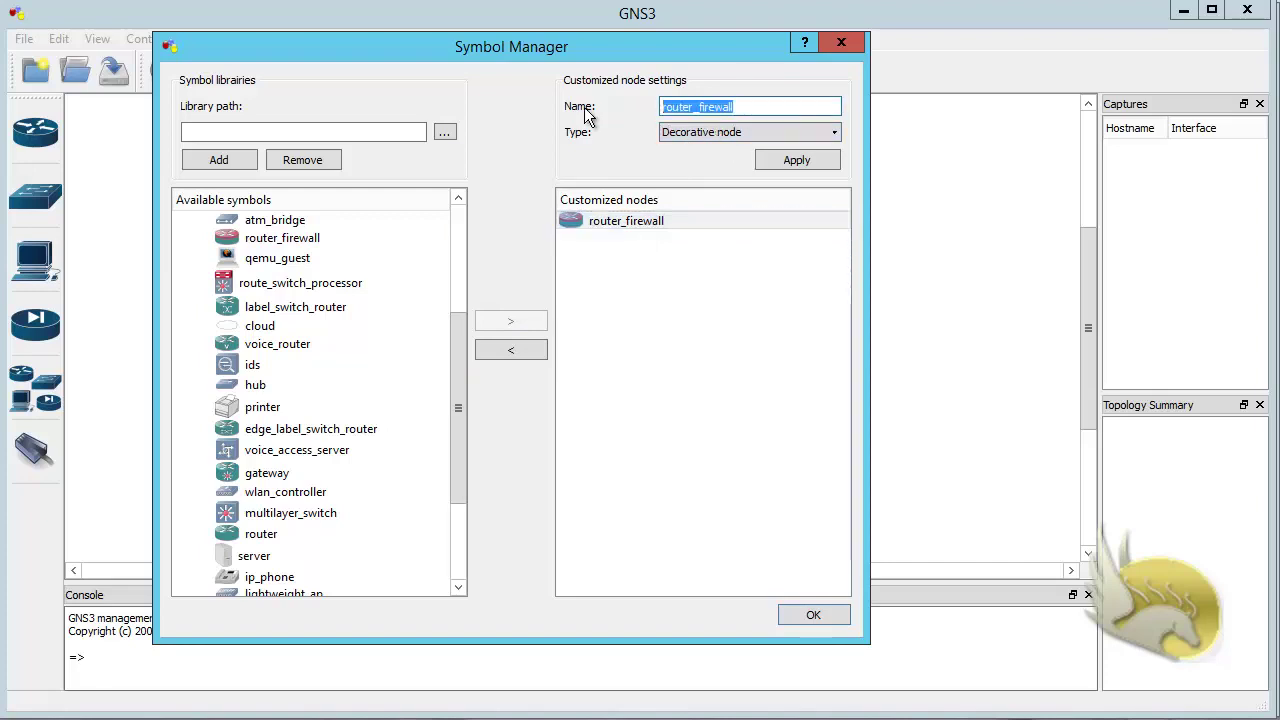
type("MI")
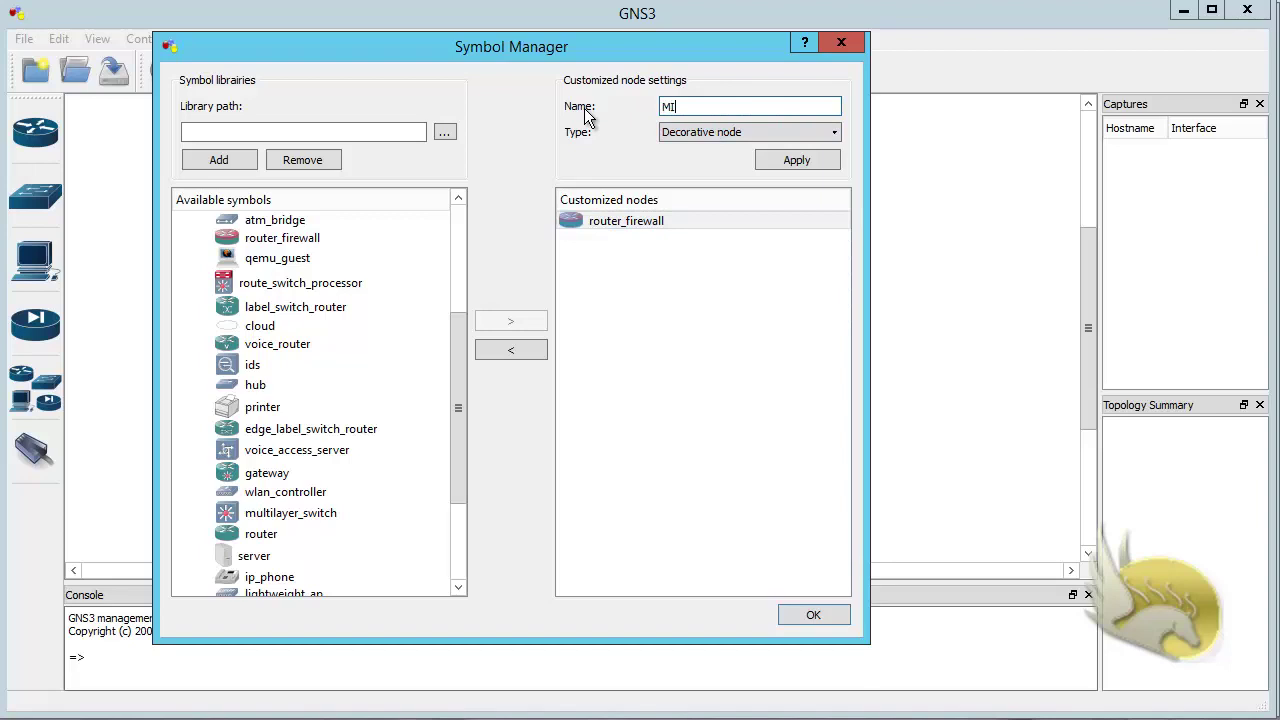
type("KROTIK")
left_click(712, 132)
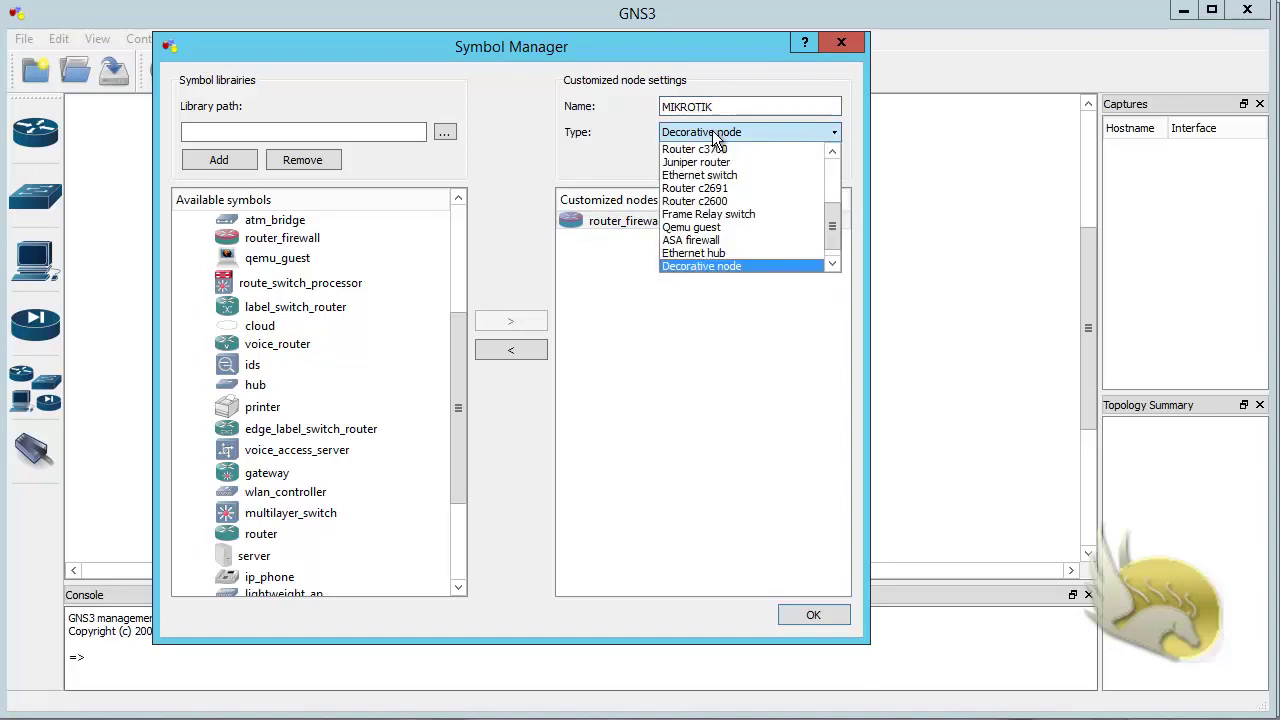
left_click(714, 228)
left_click(790, 165)
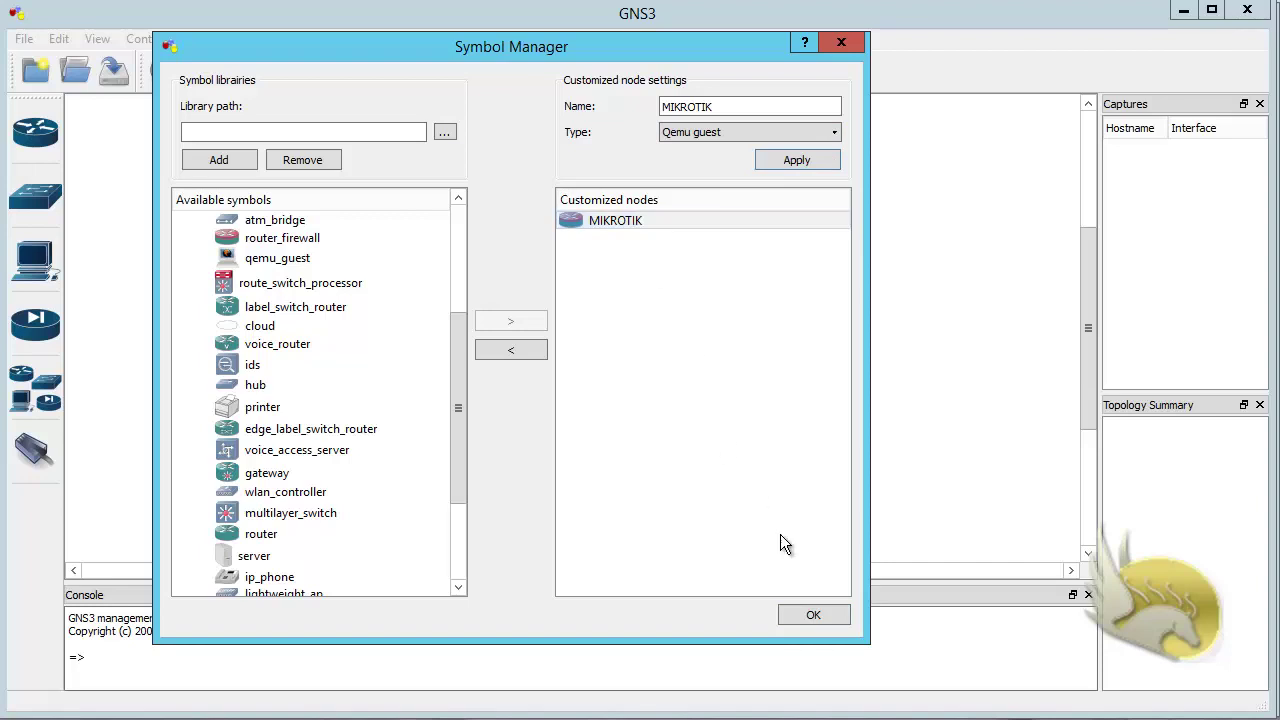
left_click(813, 612)
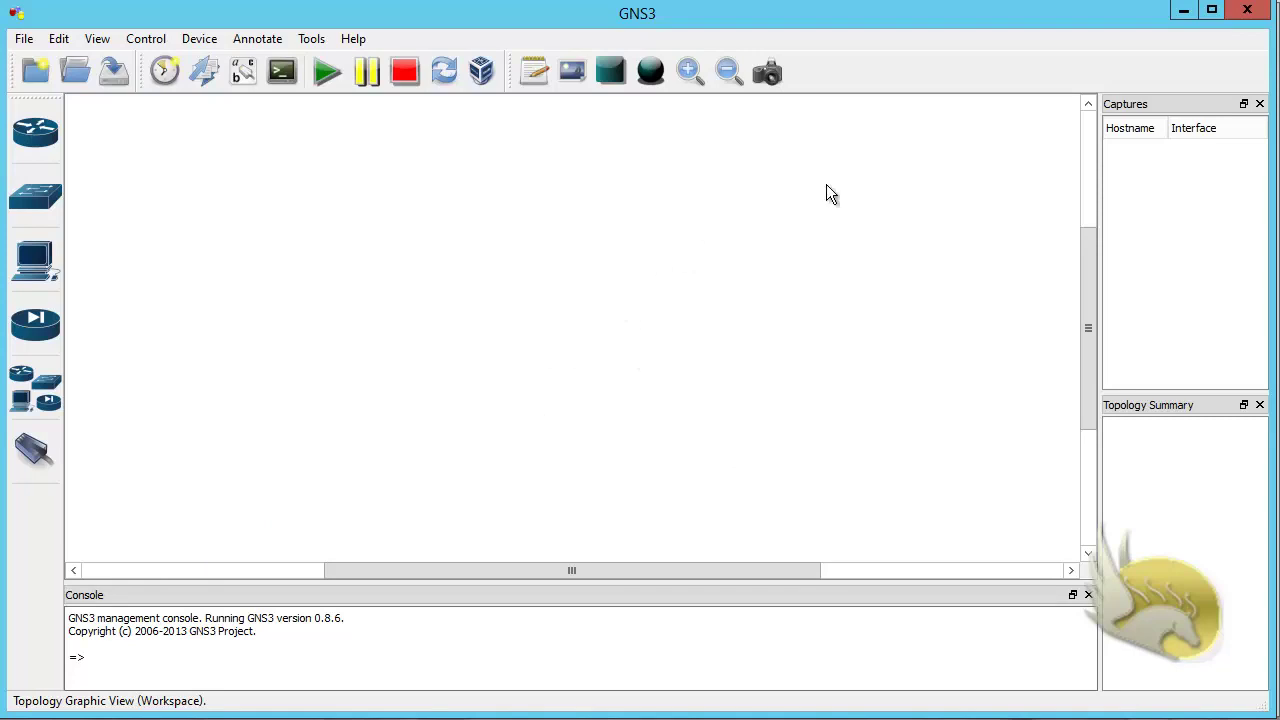
- Place a MIKROTIK node from all devices near the workspace centre
left_click(33, 395)
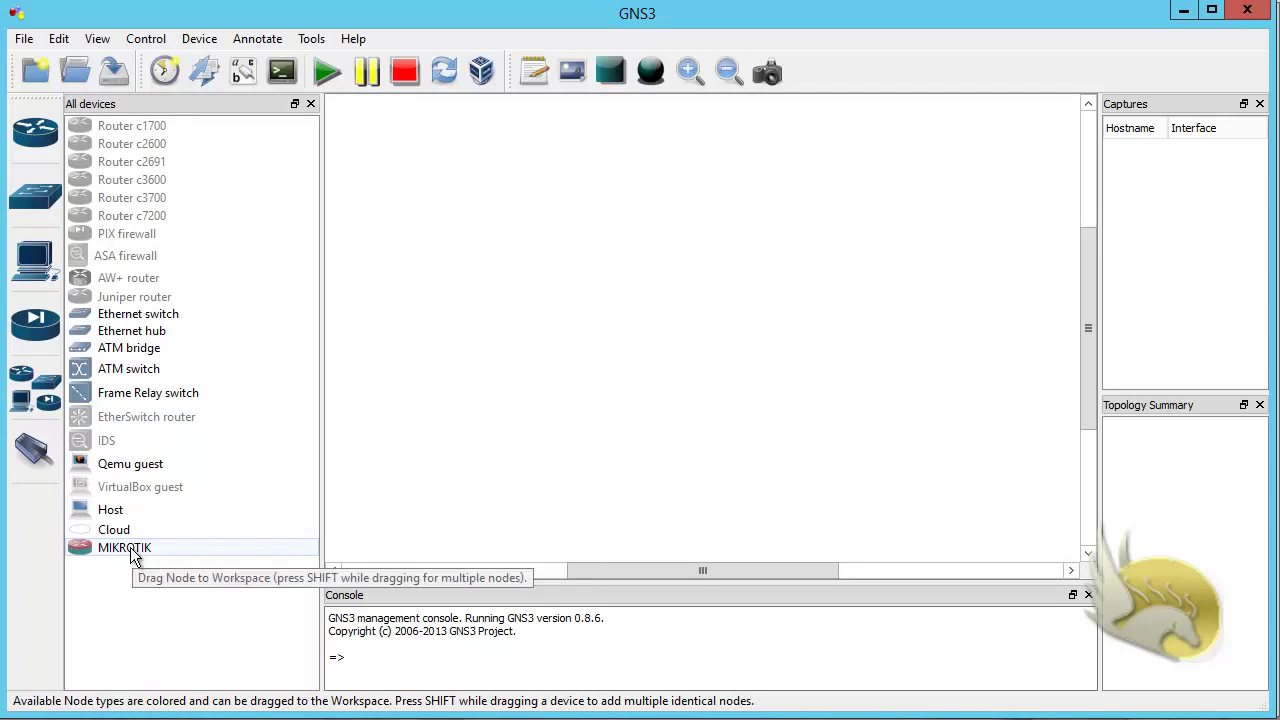
left_click_drag(133, 555, 485, 413)
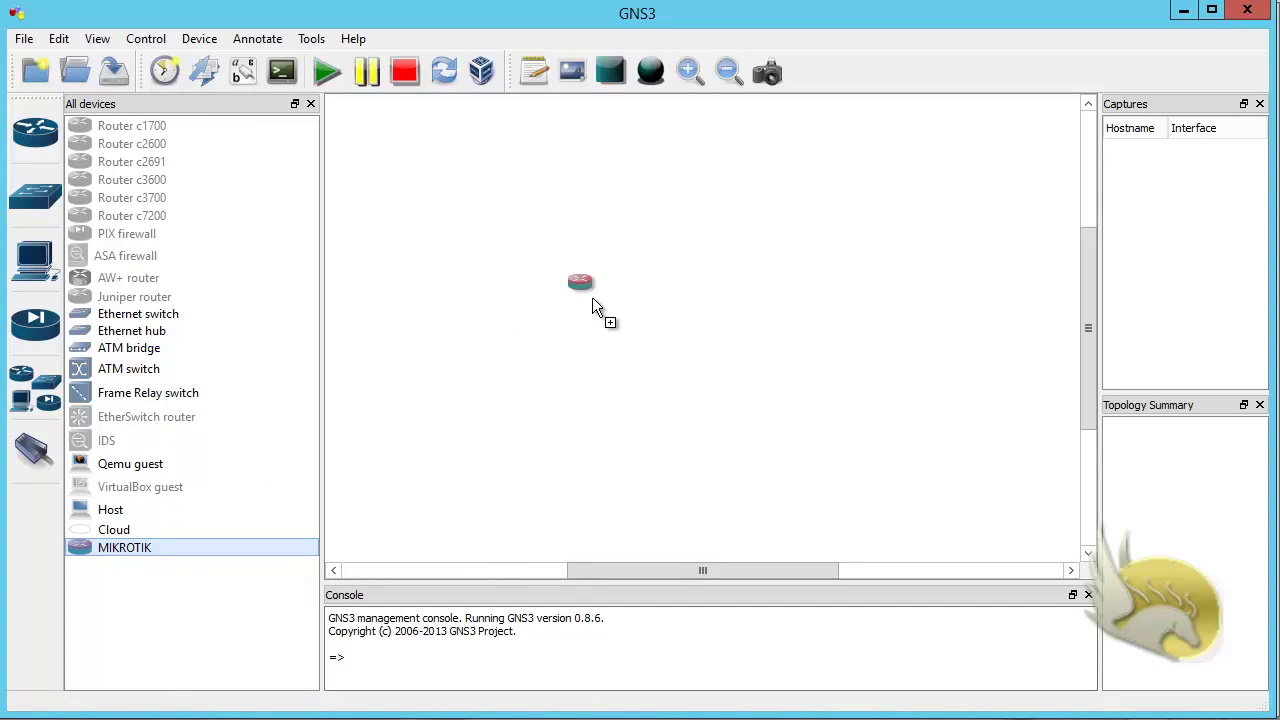
left_click_drag(592, 301, 592, 302)
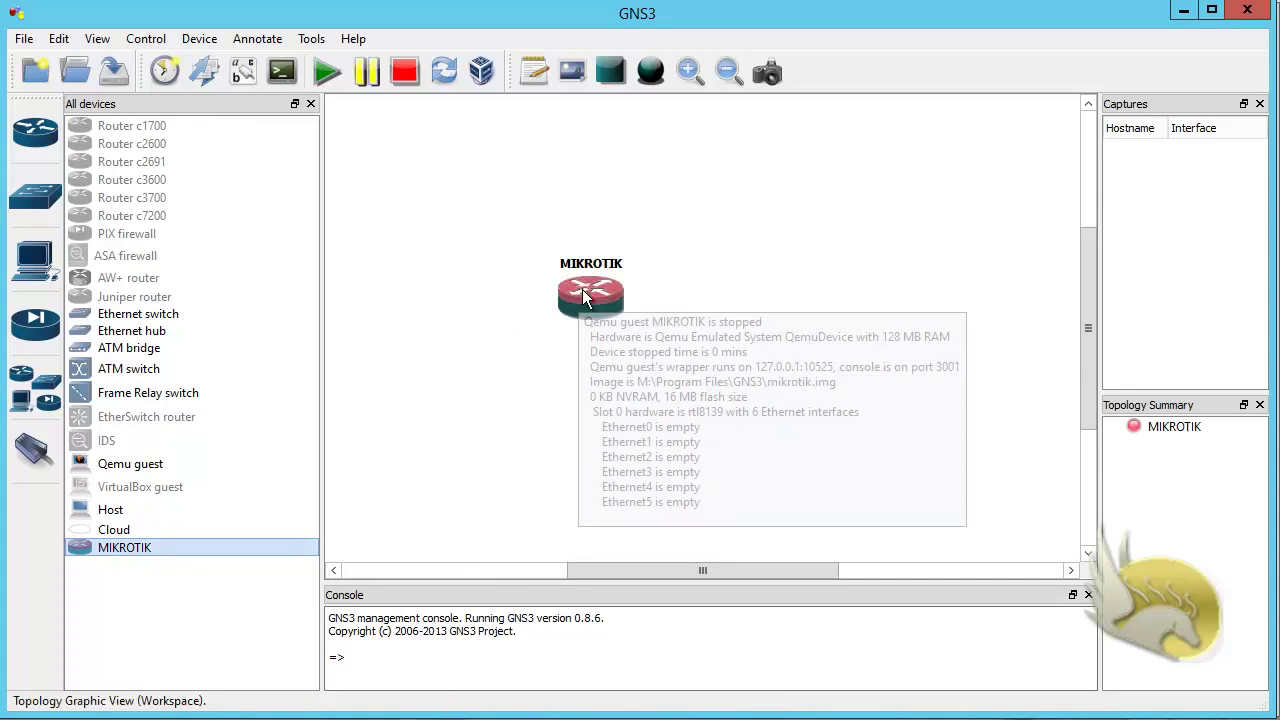
- Change the node's hostname to MIKROTIK1
right_click(592, 295)
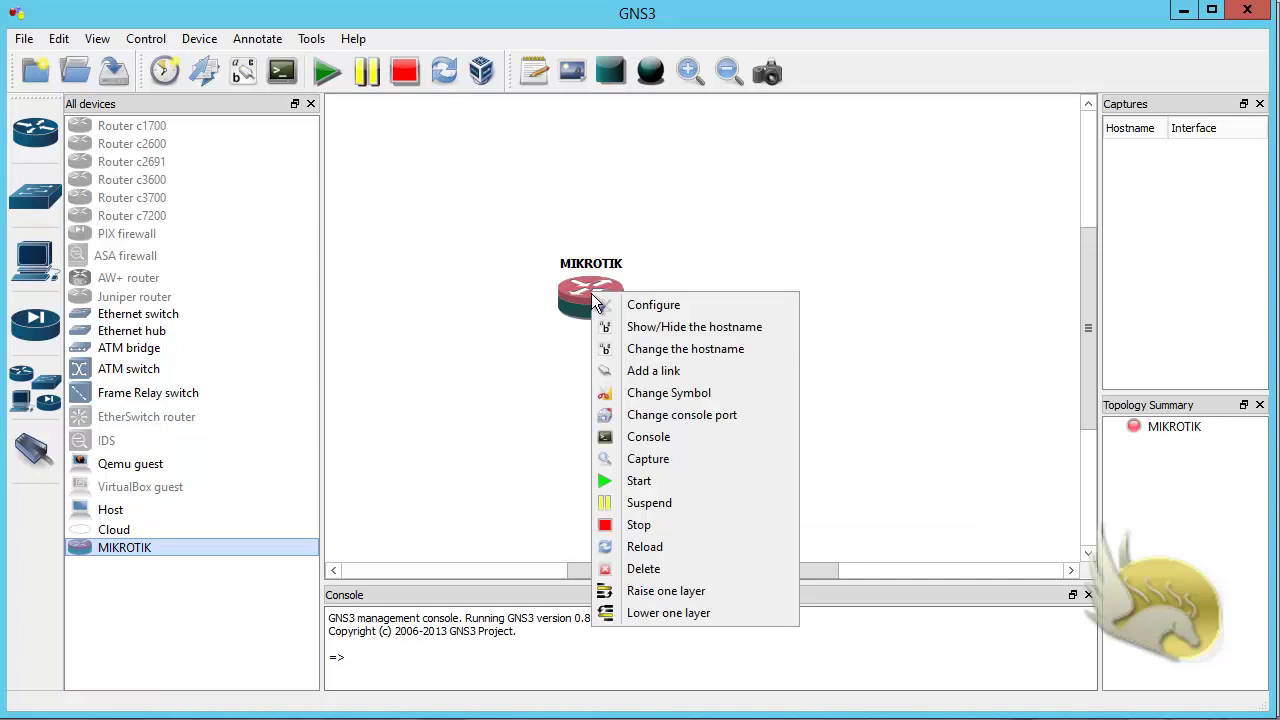
left_click(695, 349)
left_click(627, 364)
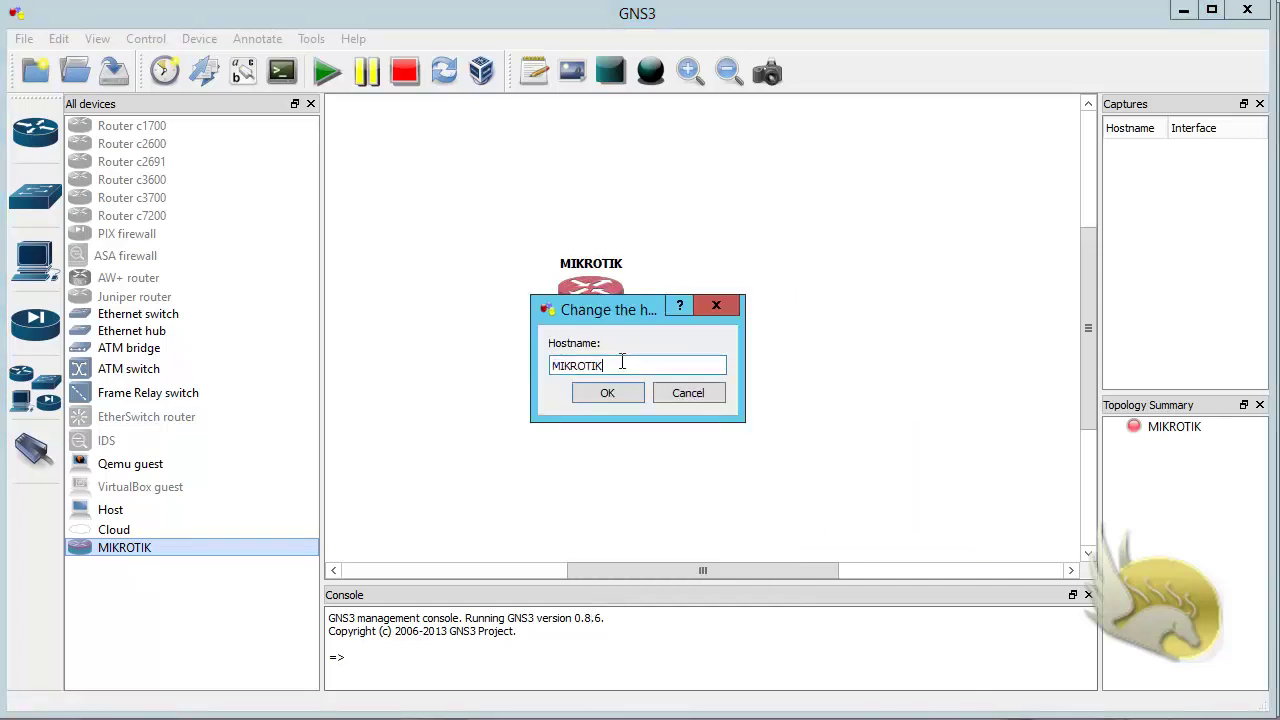
type("1")
left_click(609, 393)
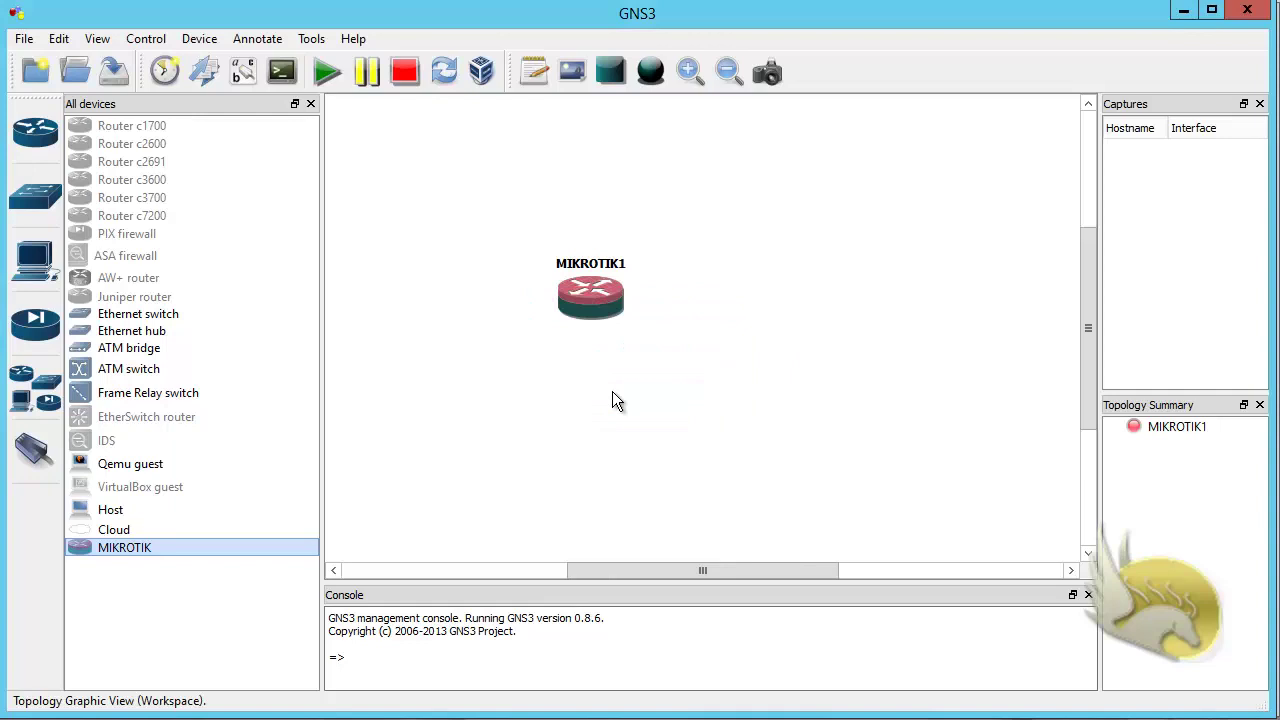
- Start MIKROTIK1 and log into RouterOS as the default admin user, passing the key notice
right_click(595, 305)
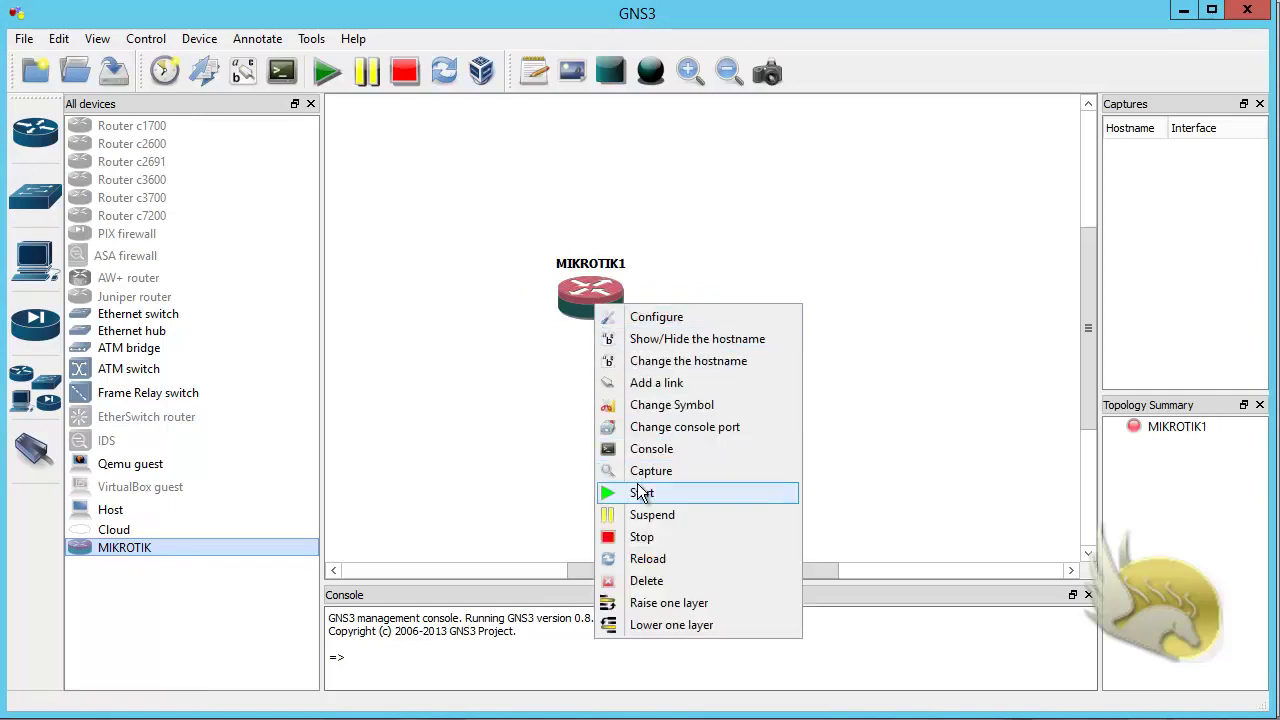
left_click(641, 492)
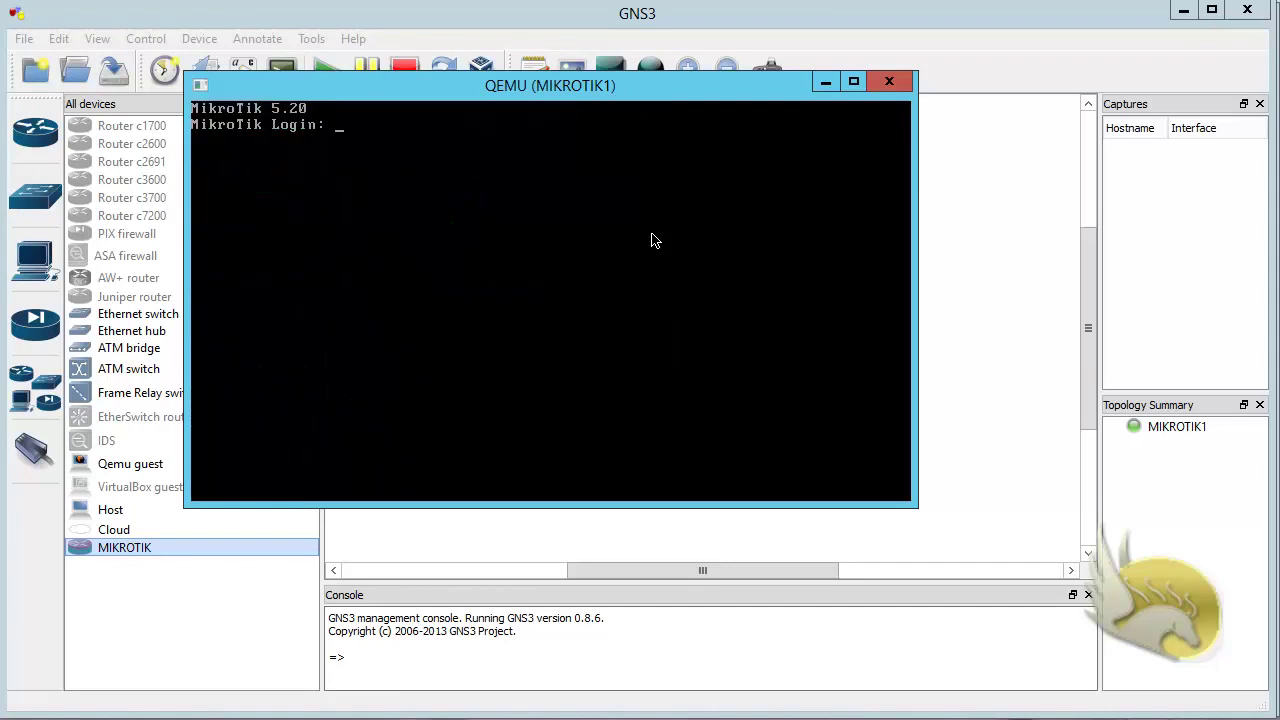
type("admin")
key("Return")
key("Return")
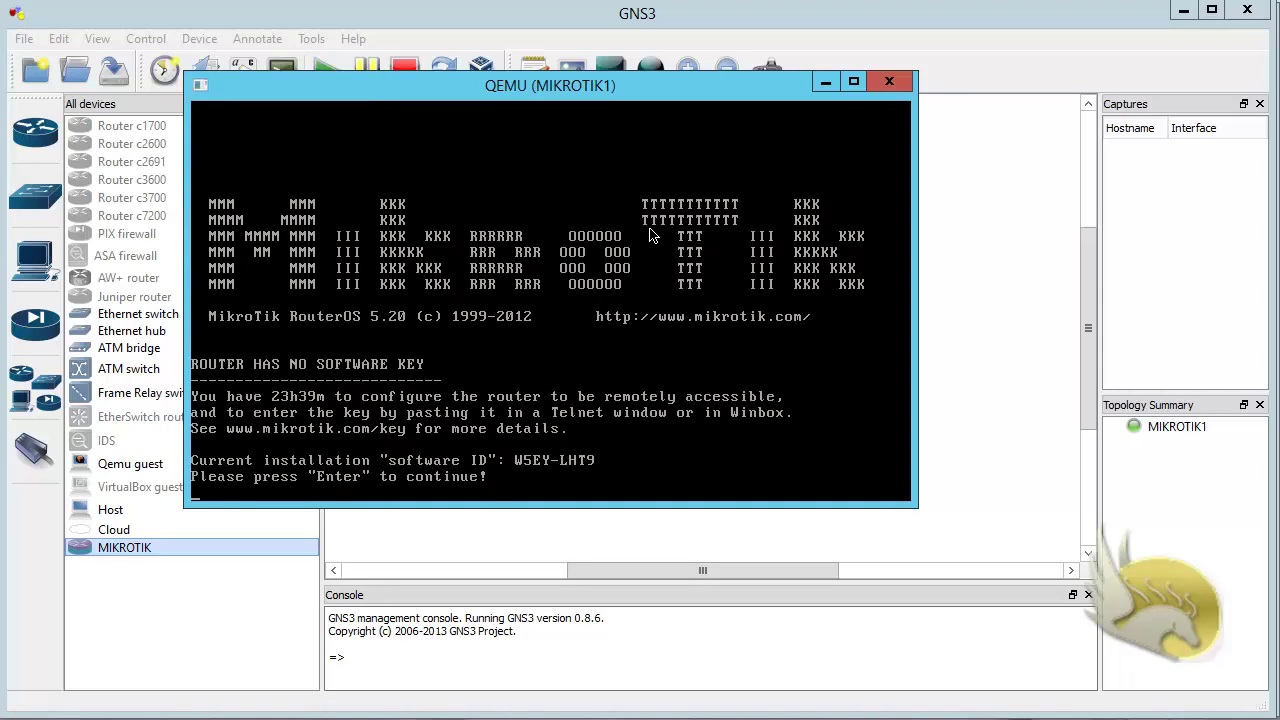
key("Return")
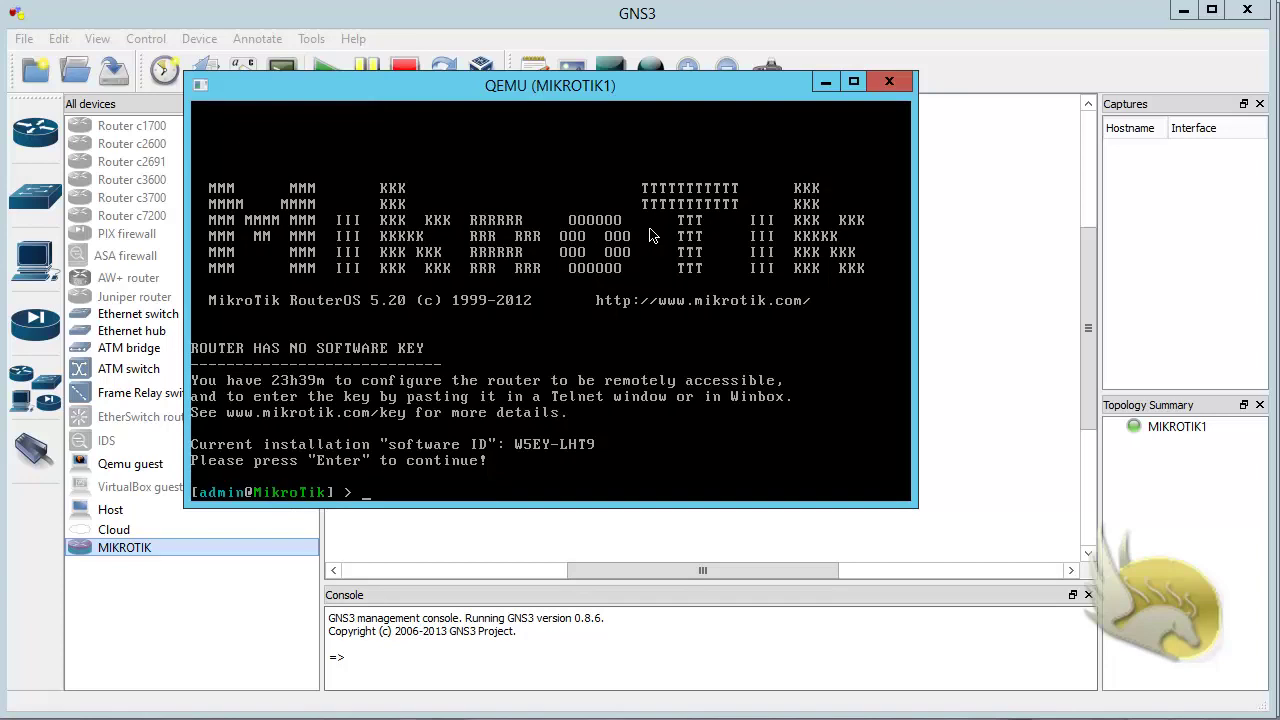
- Run 'ip address add' in the console and enter 10.10.10.101/24 as the address
type("ip address add")
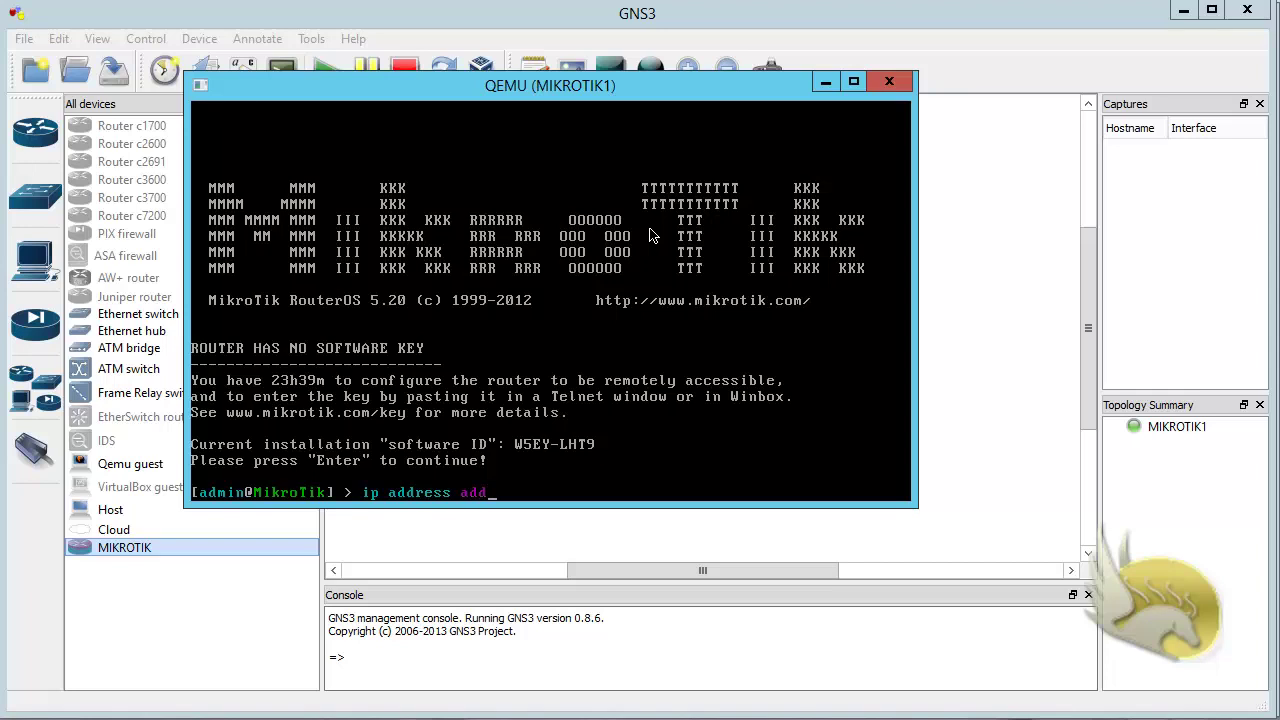
key("Return")
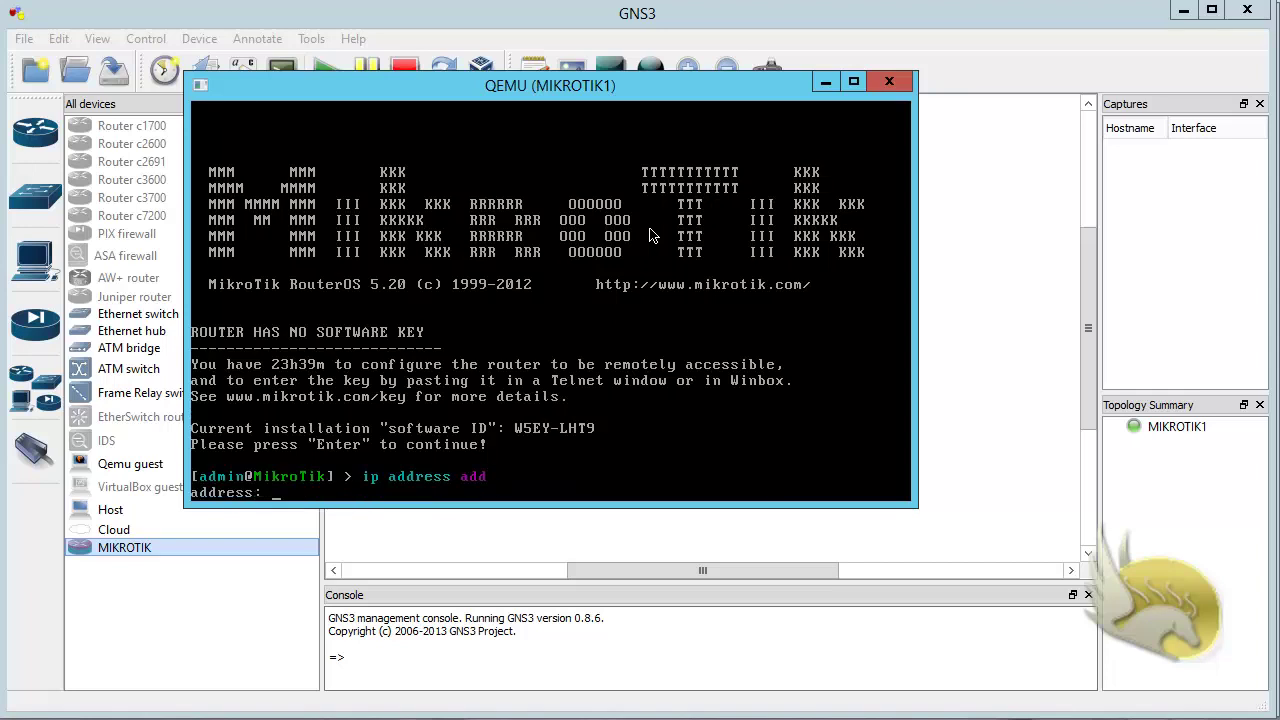
type("10.10.10.101/24")
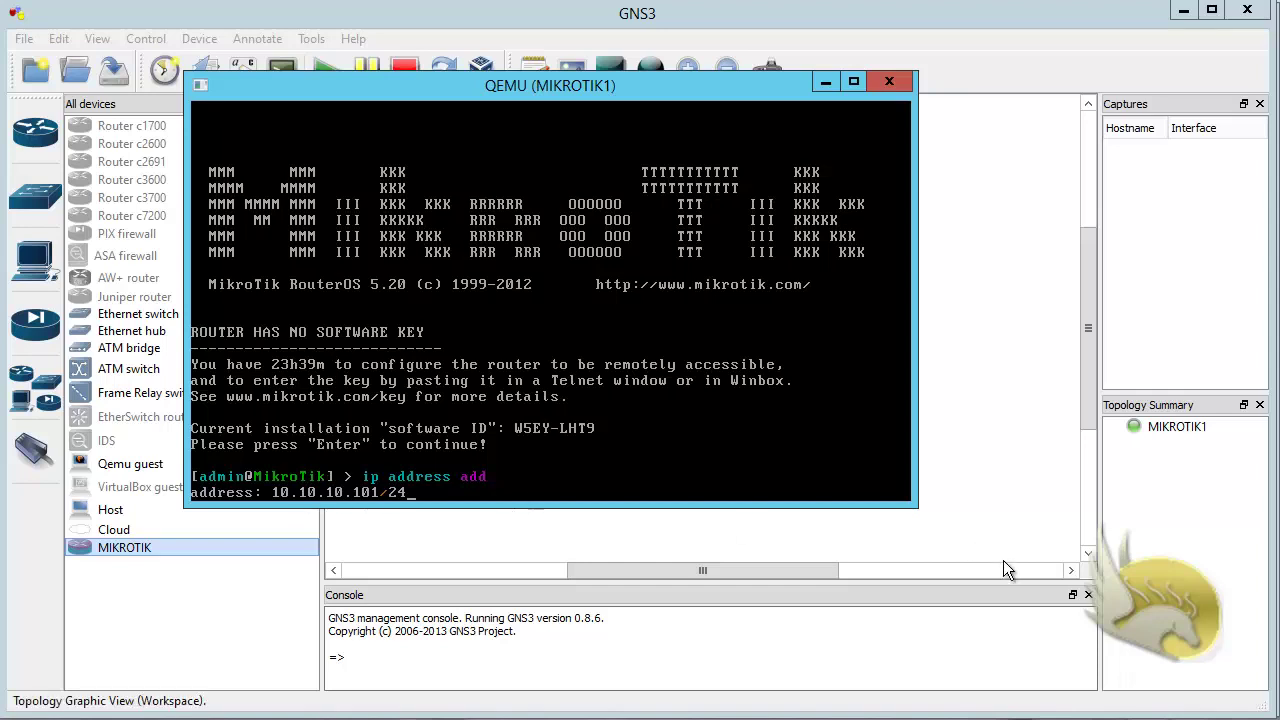
right_click(1130, 719)
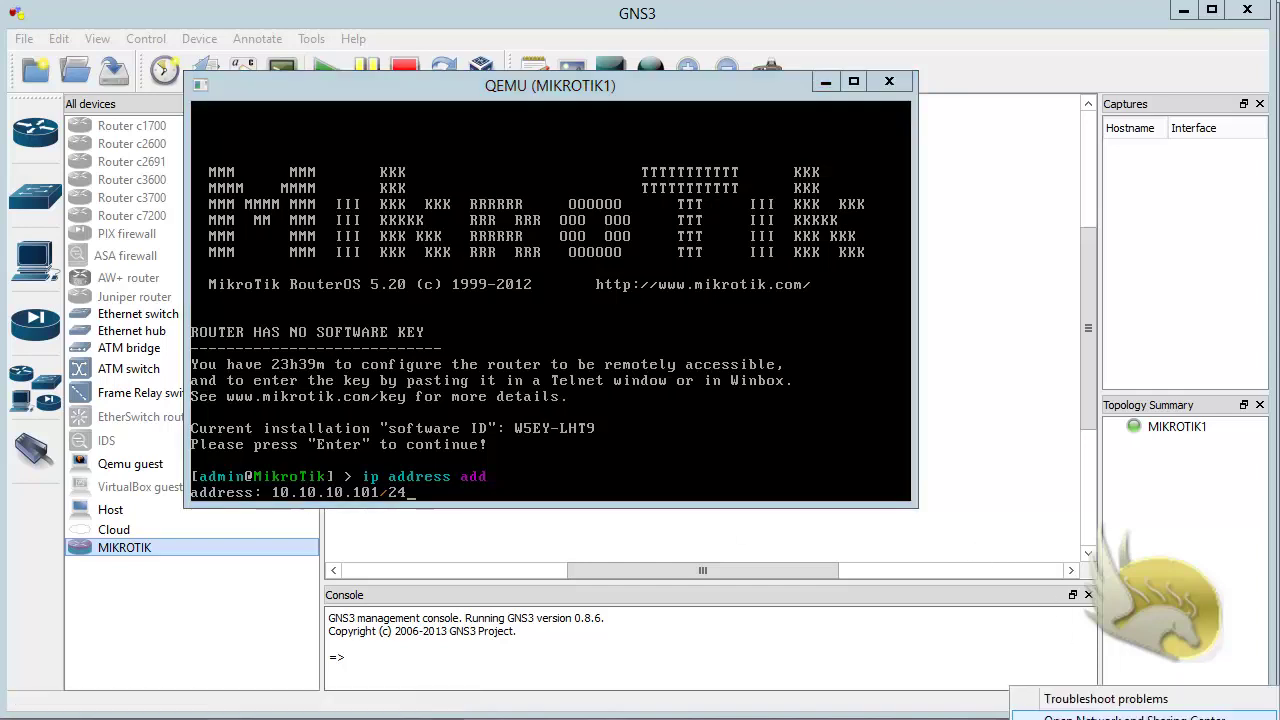
left_click(1175, 716)
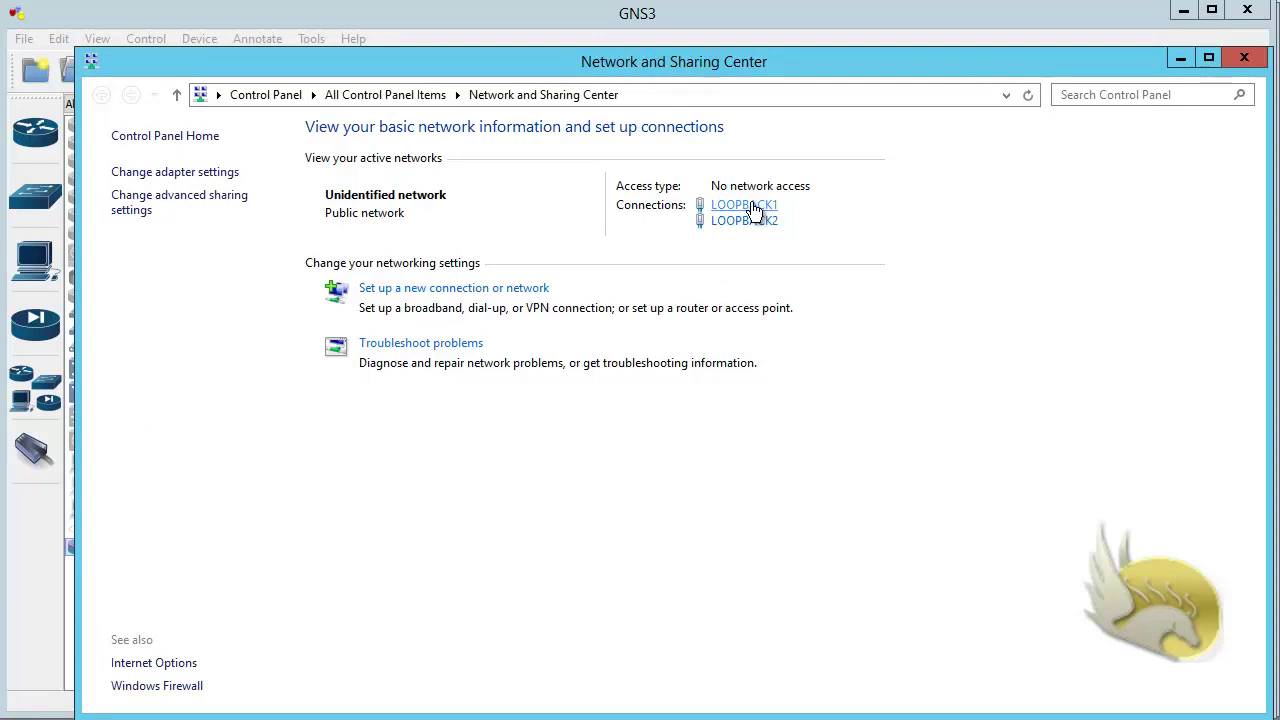
left_click(744, 204)
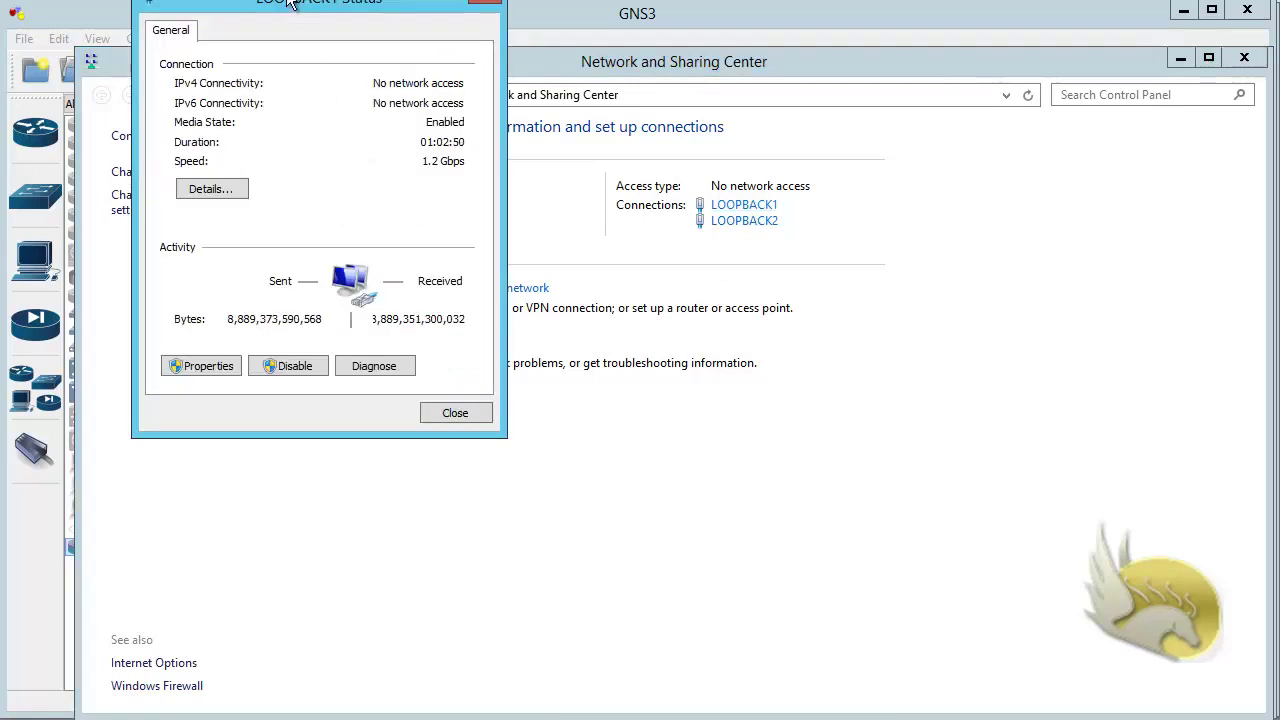
left_click_drag(296, 8, 322, 79)
left_click(266, 260)
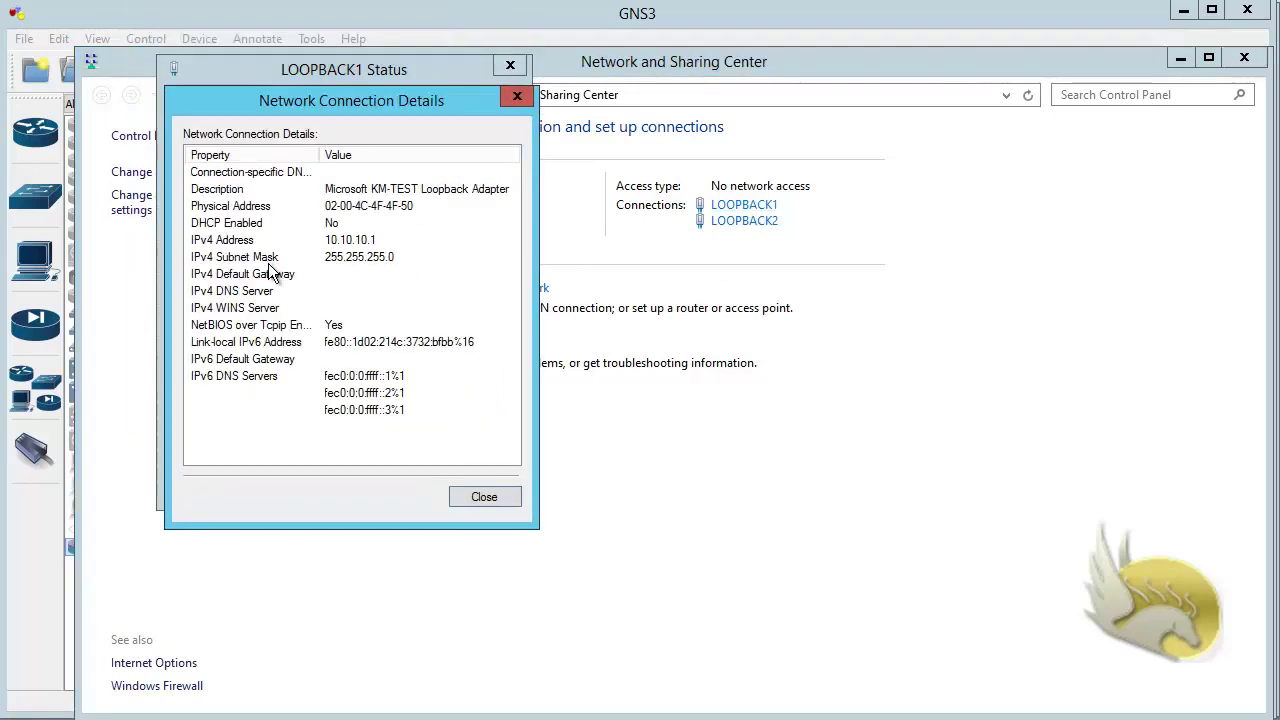
left_click(338, 243)
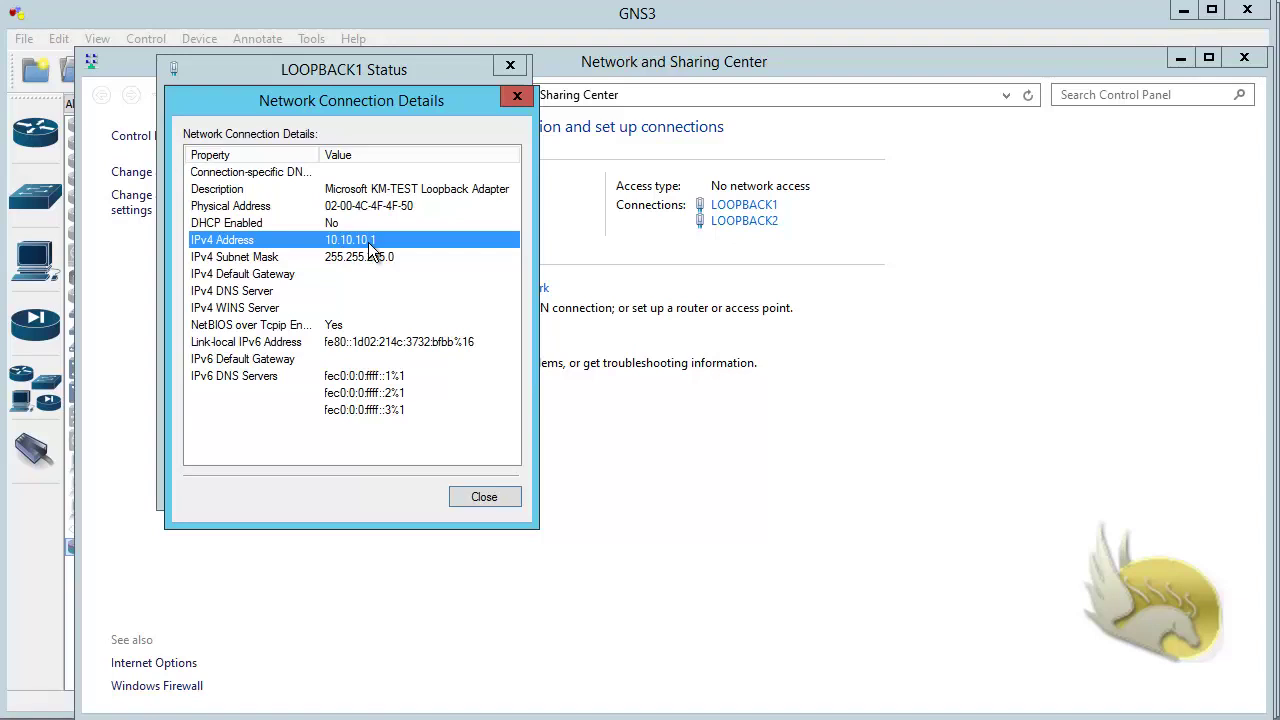
left_click(500, 503)
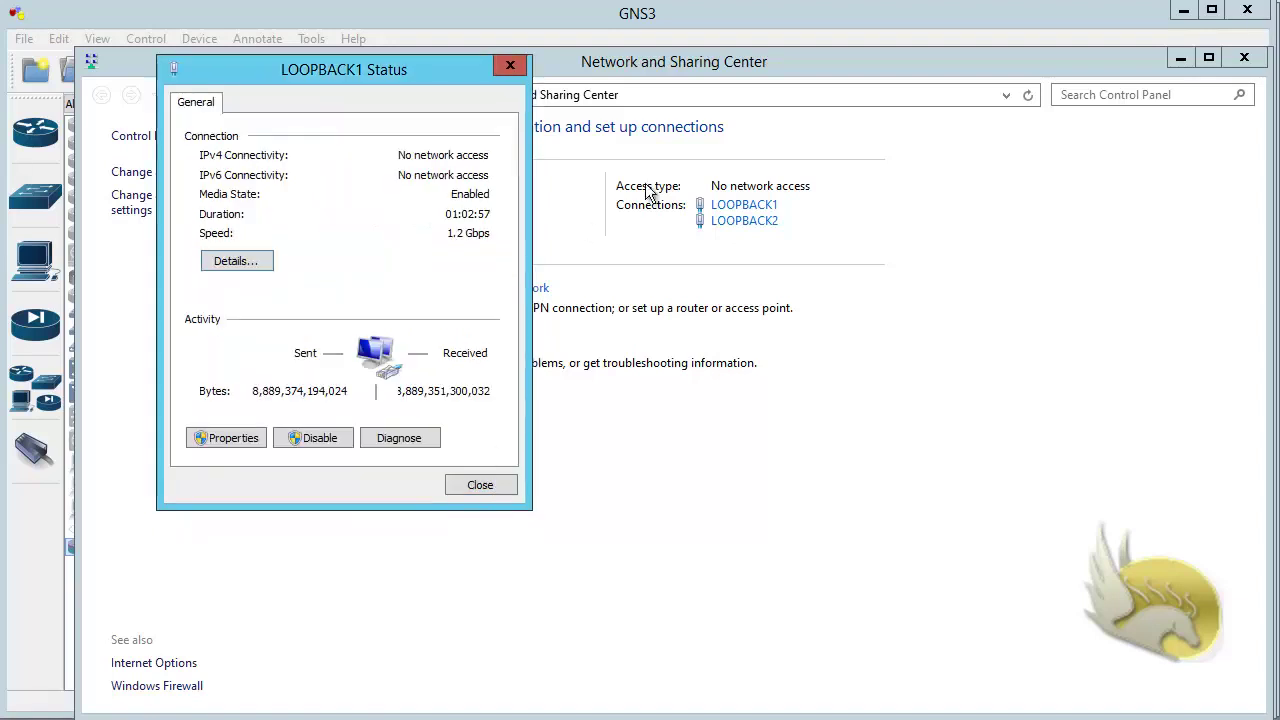
left_click(497, 484)
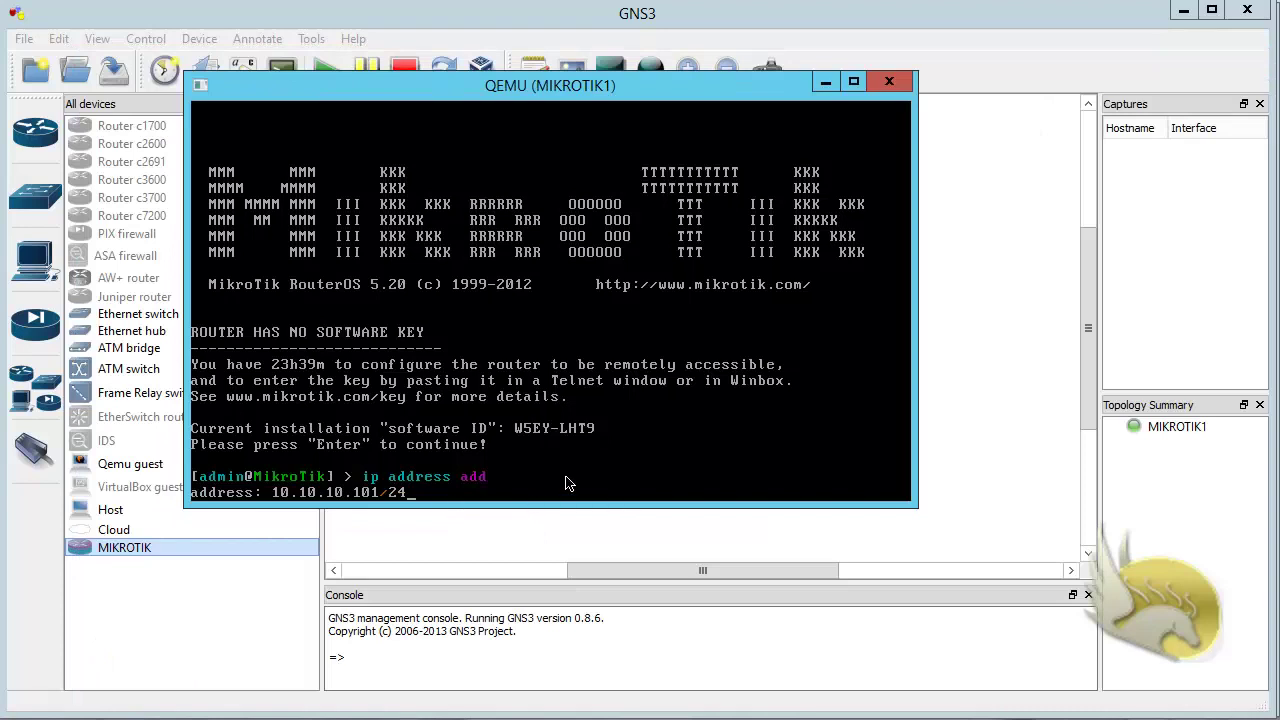
- Assign the address to interface ether1 and list the addresses with 'ip address print'
key("Return")
type("e")
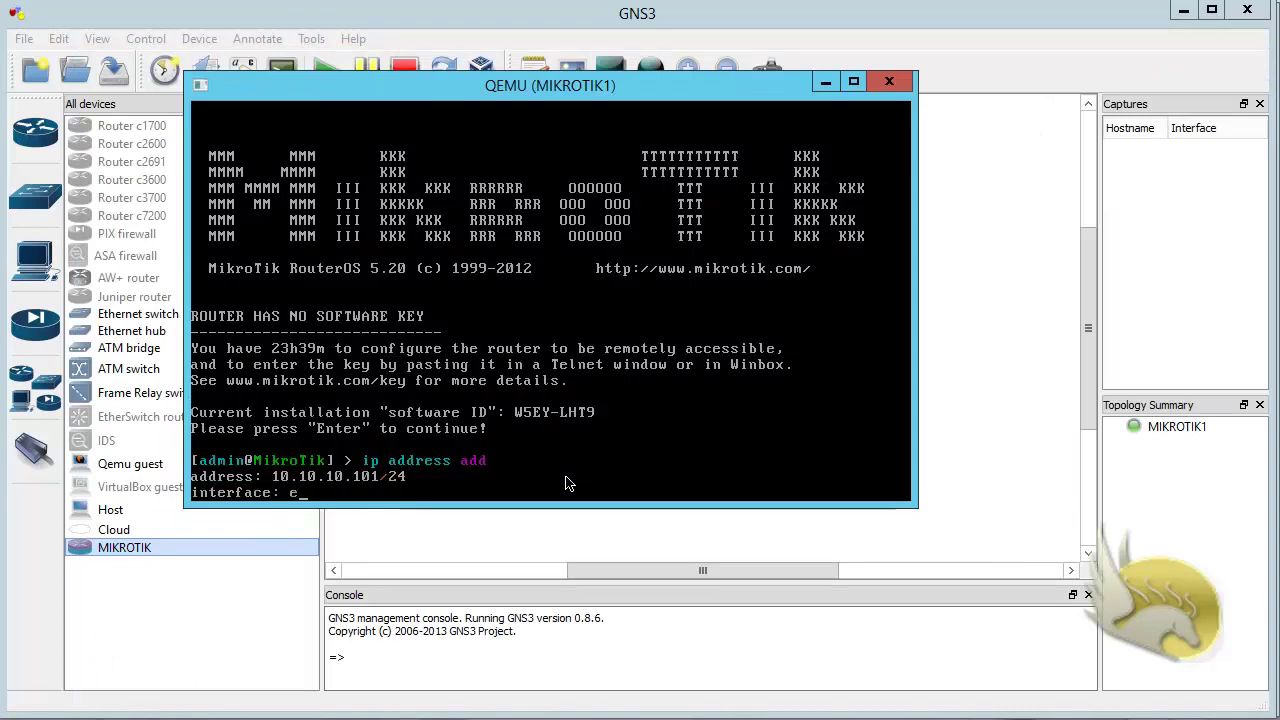
type("ther1")
key("Return")
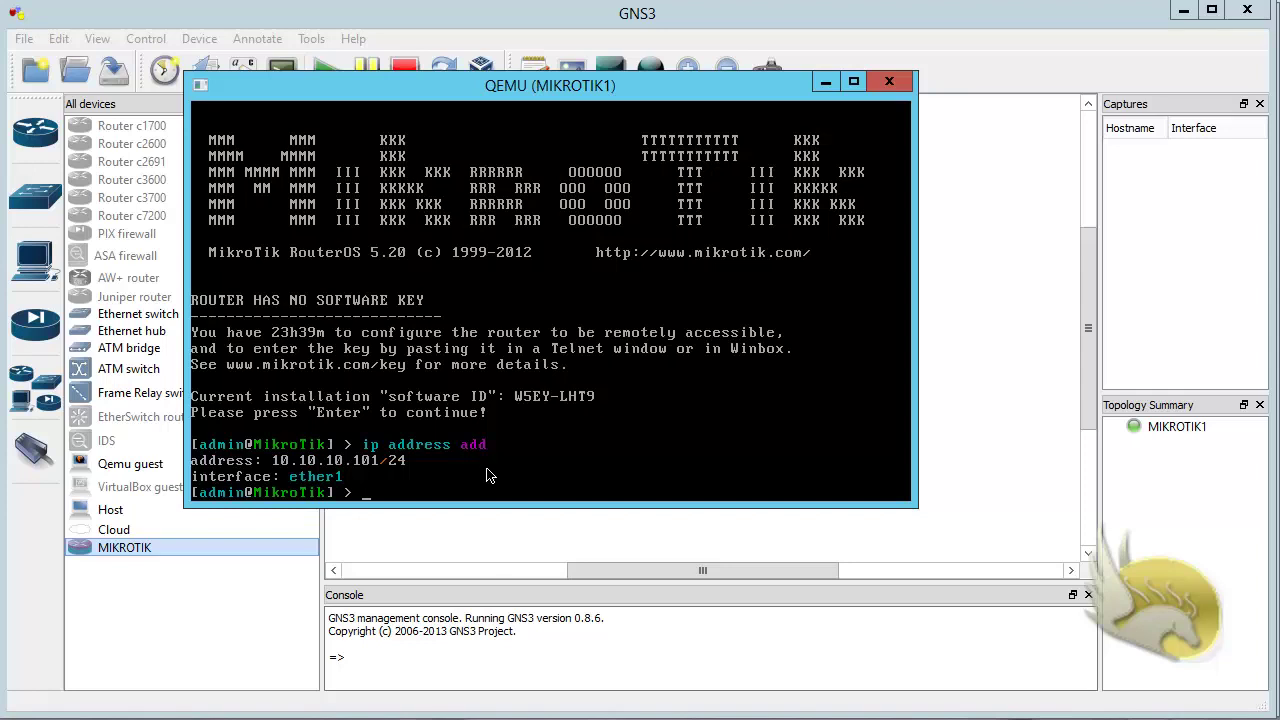
type("ip address print")
key("Return")
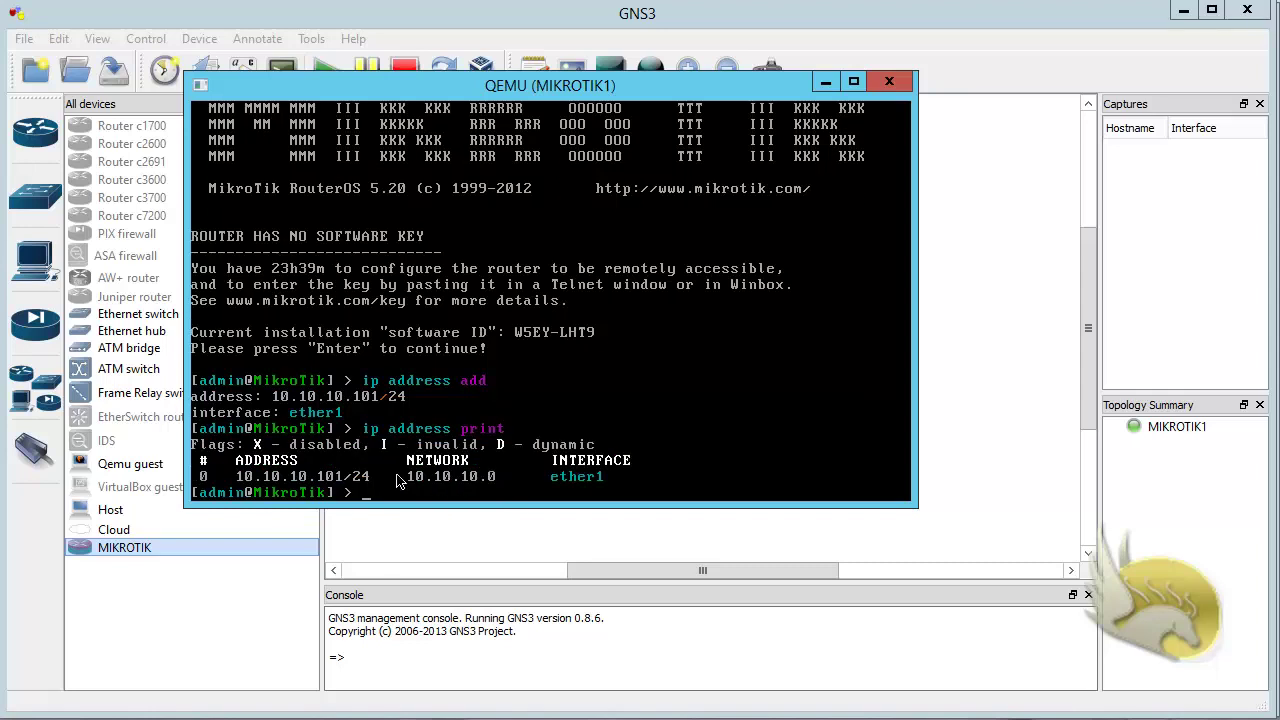
- Shut the router down with 'system shutdown', confirming y, and stop all devices
type("system shu")
type("t")
key("Return")
type("y")
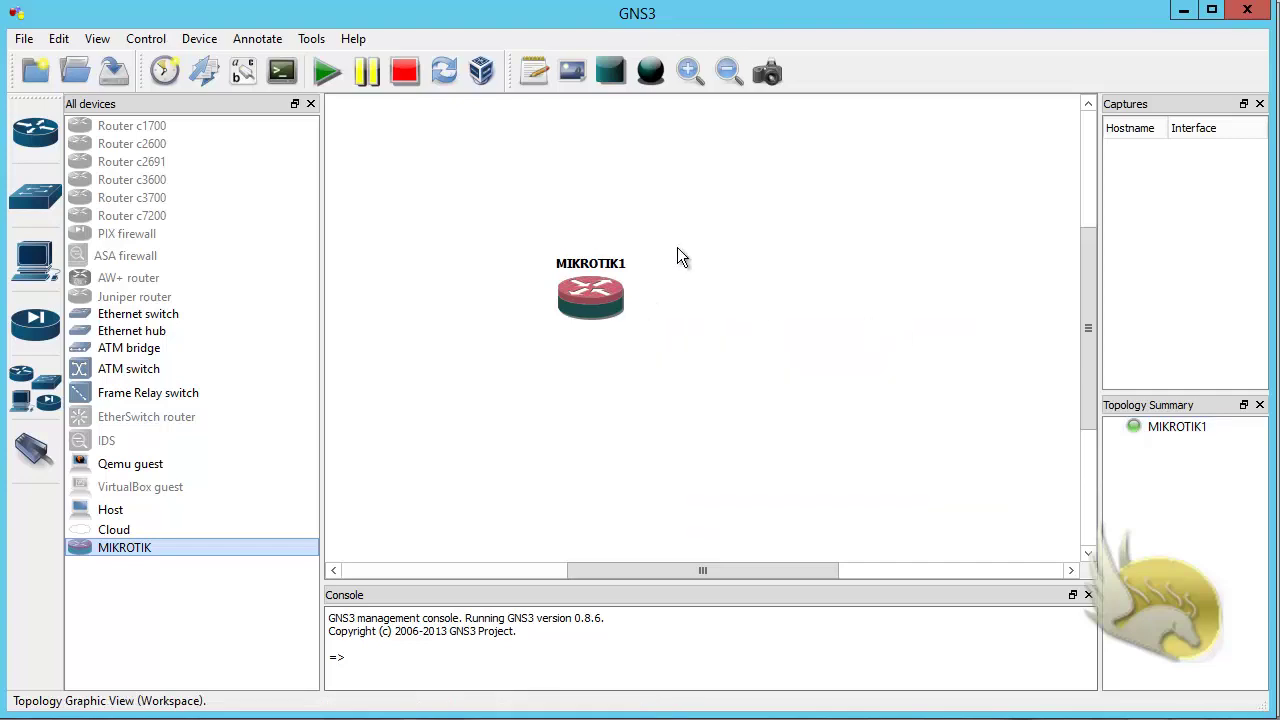
left_click(401, 74)
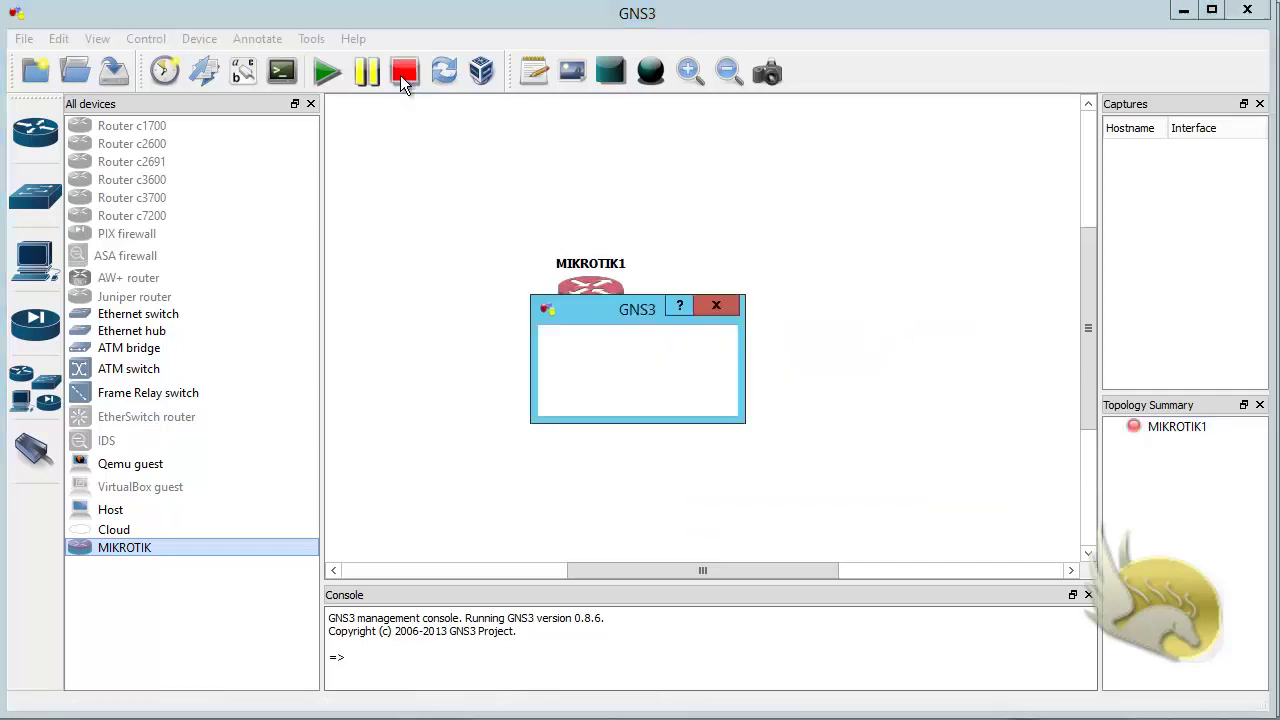
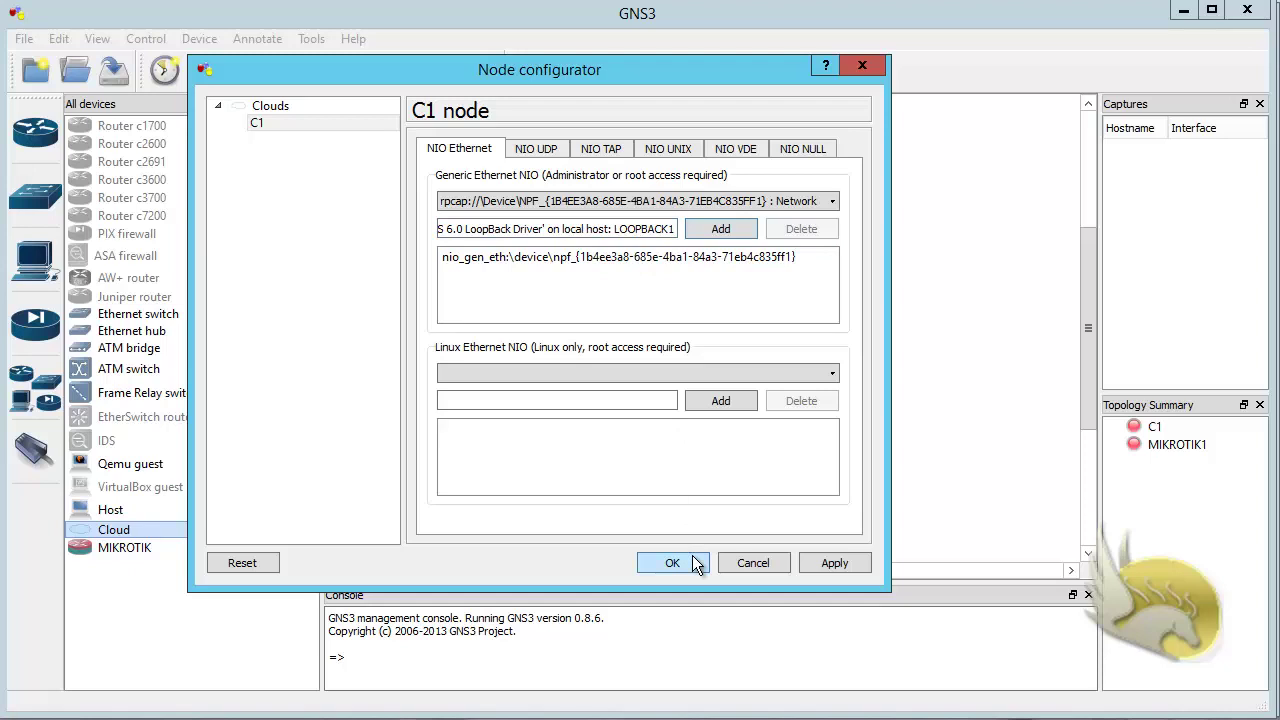
- Leave the C1 cloud's Generic Ethernet NIO unchanged and save its loopback configuration
left_click(827, 201)
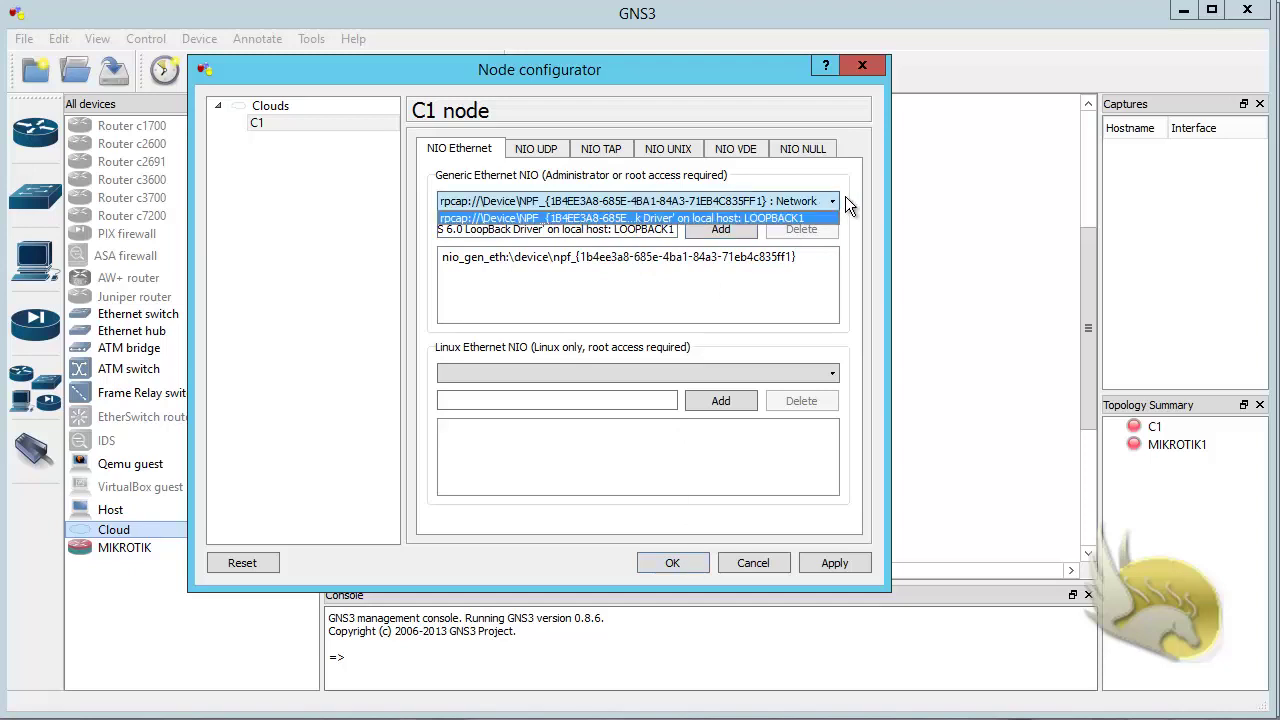
left_click(845, 200)
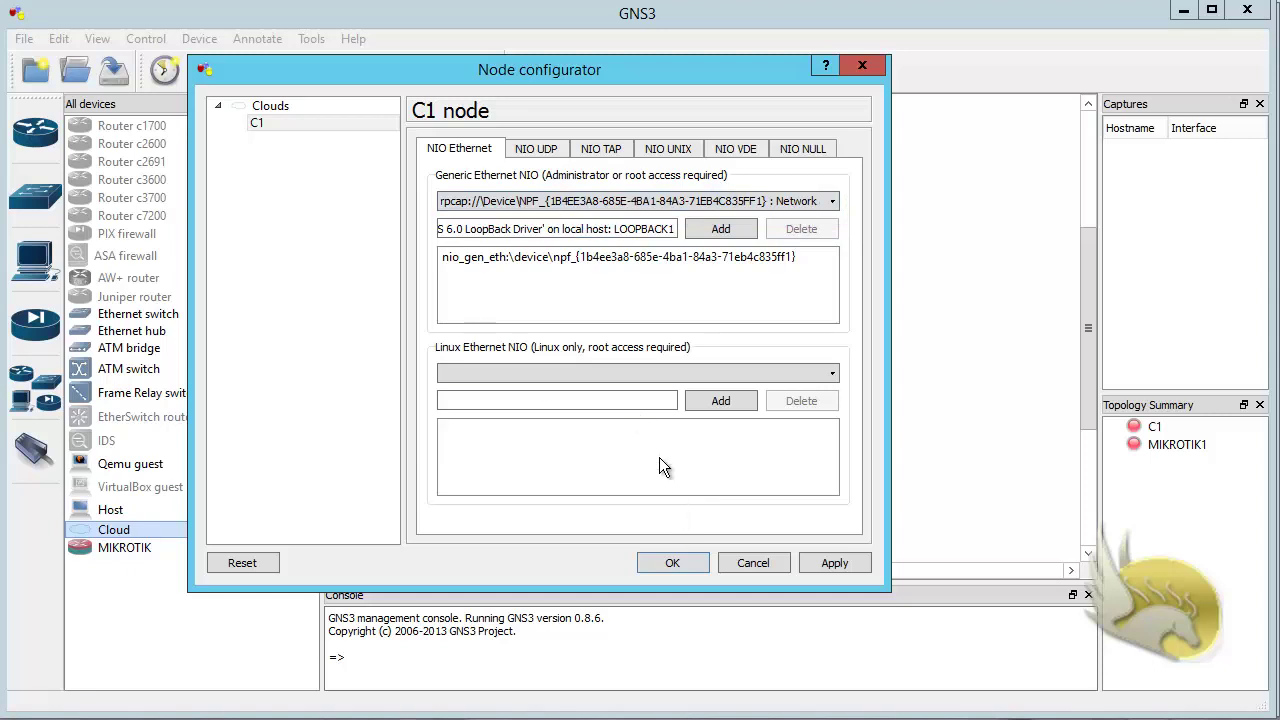
left_click(668, 563)
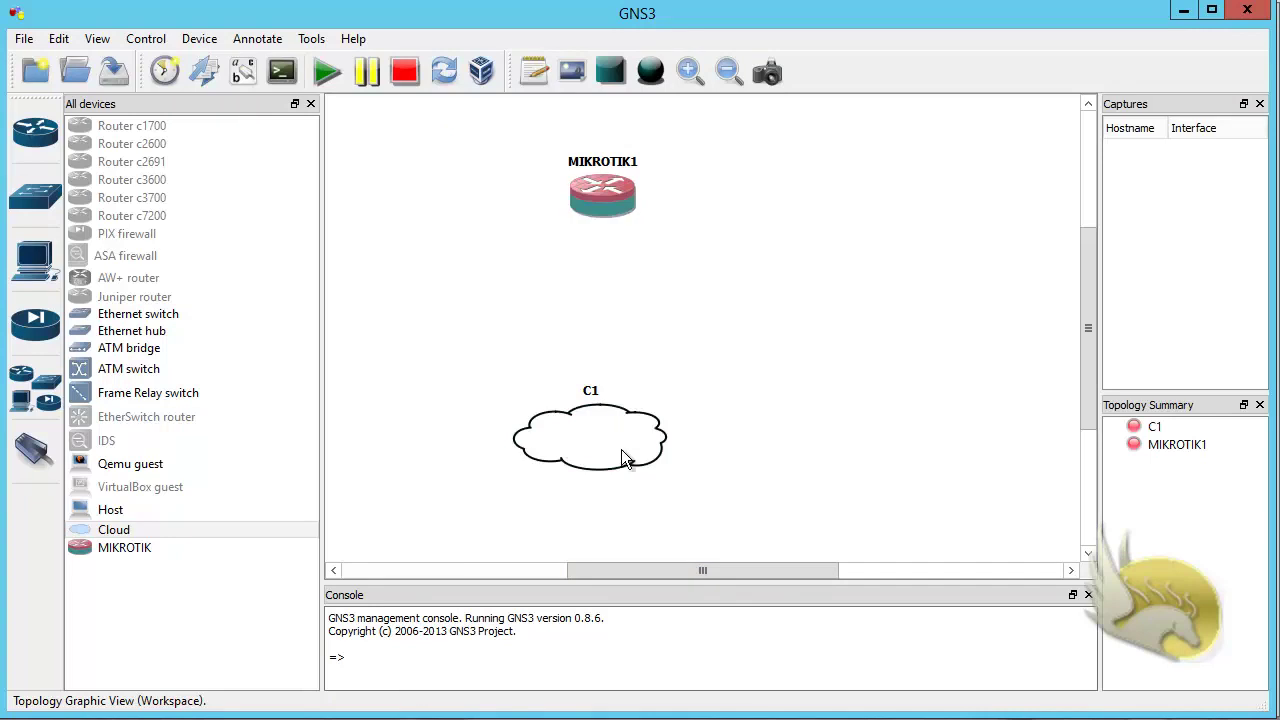
- Place Ethernet switch SW1 above C1 and review its default VLAN 1 access ports 1–8
left_click_drag(634, 449, 678, 451)
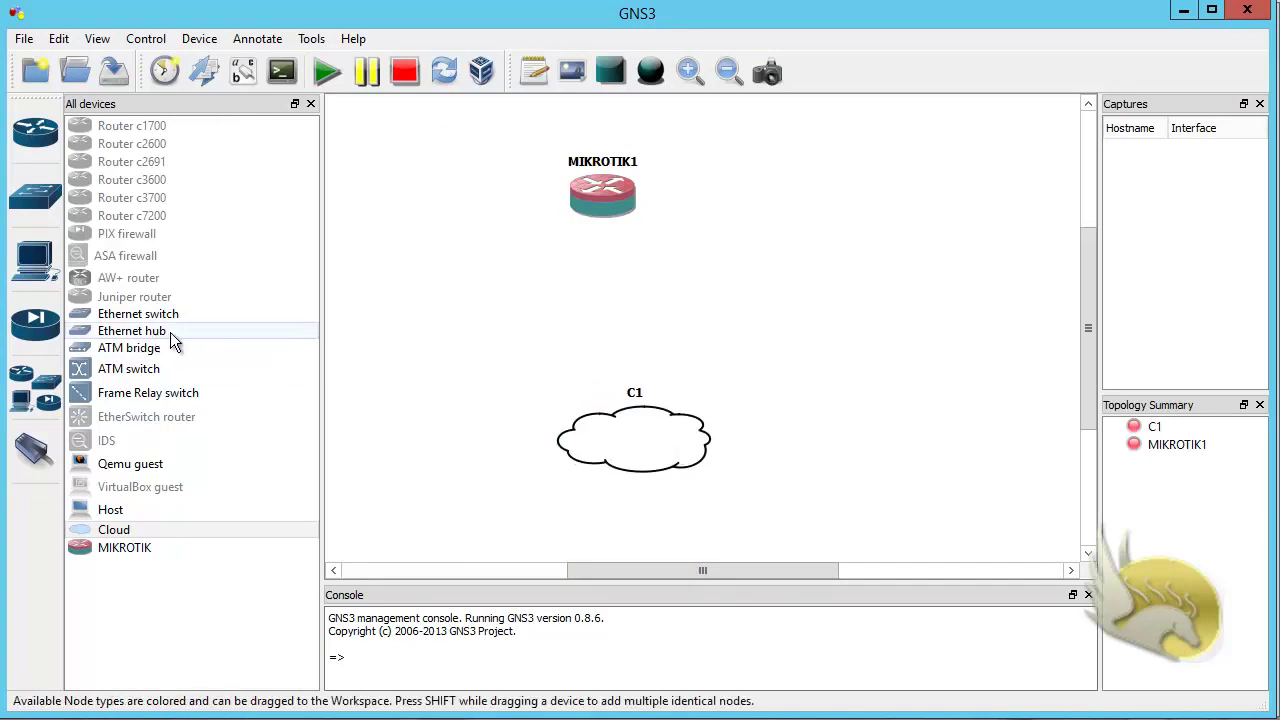
left_click_drag(150, 316, 609, 333)
right_click(612, 333)
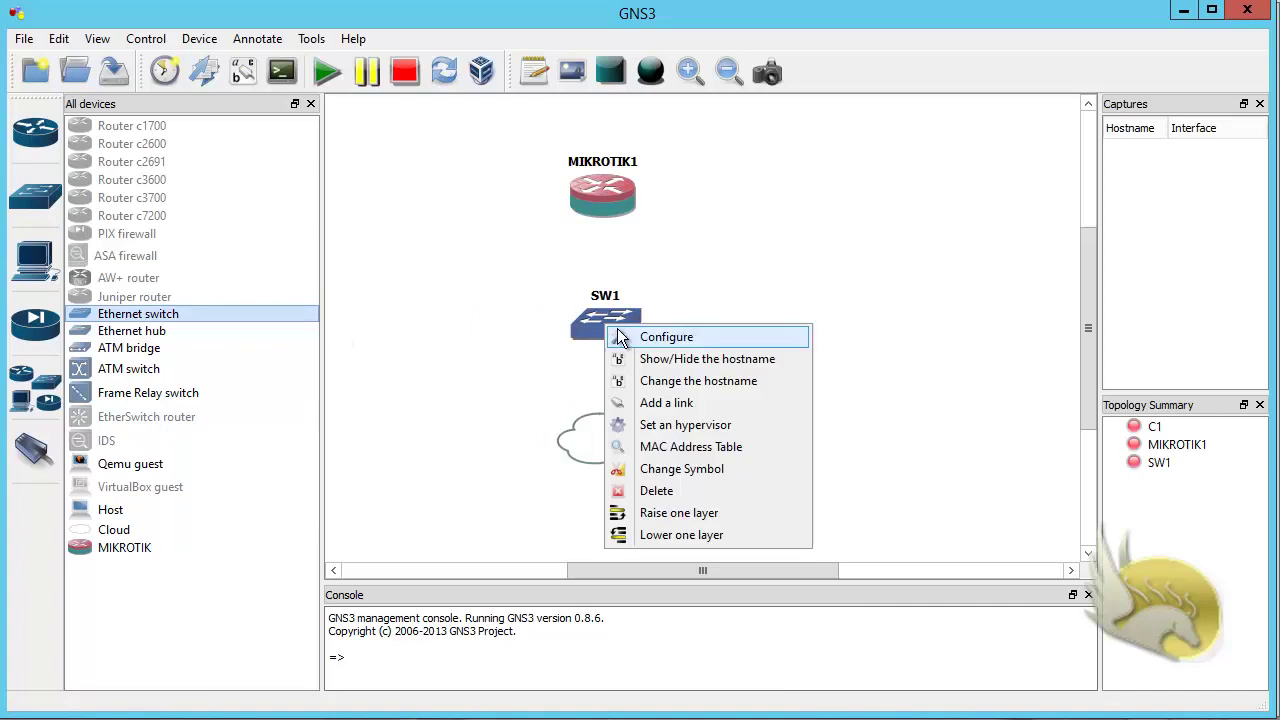
left_click(626, 336)
left_click_drag(352, 10, 334, 51)
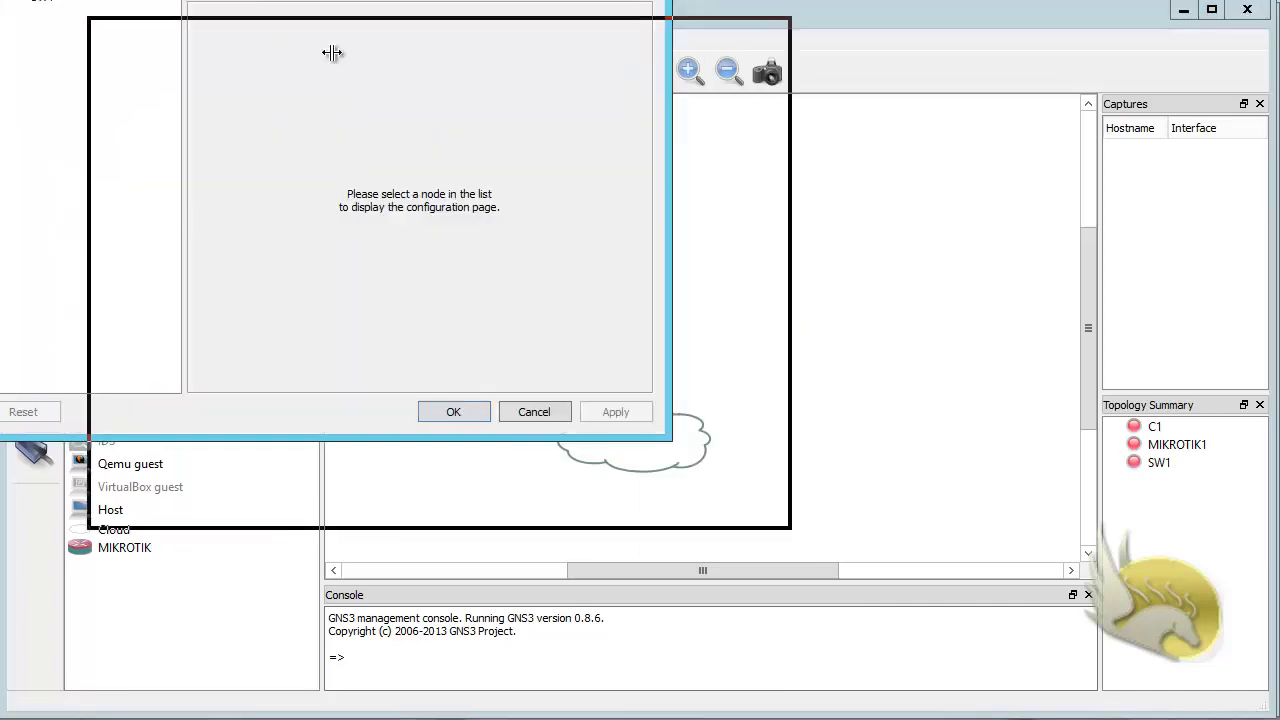
left_click(163, 86)
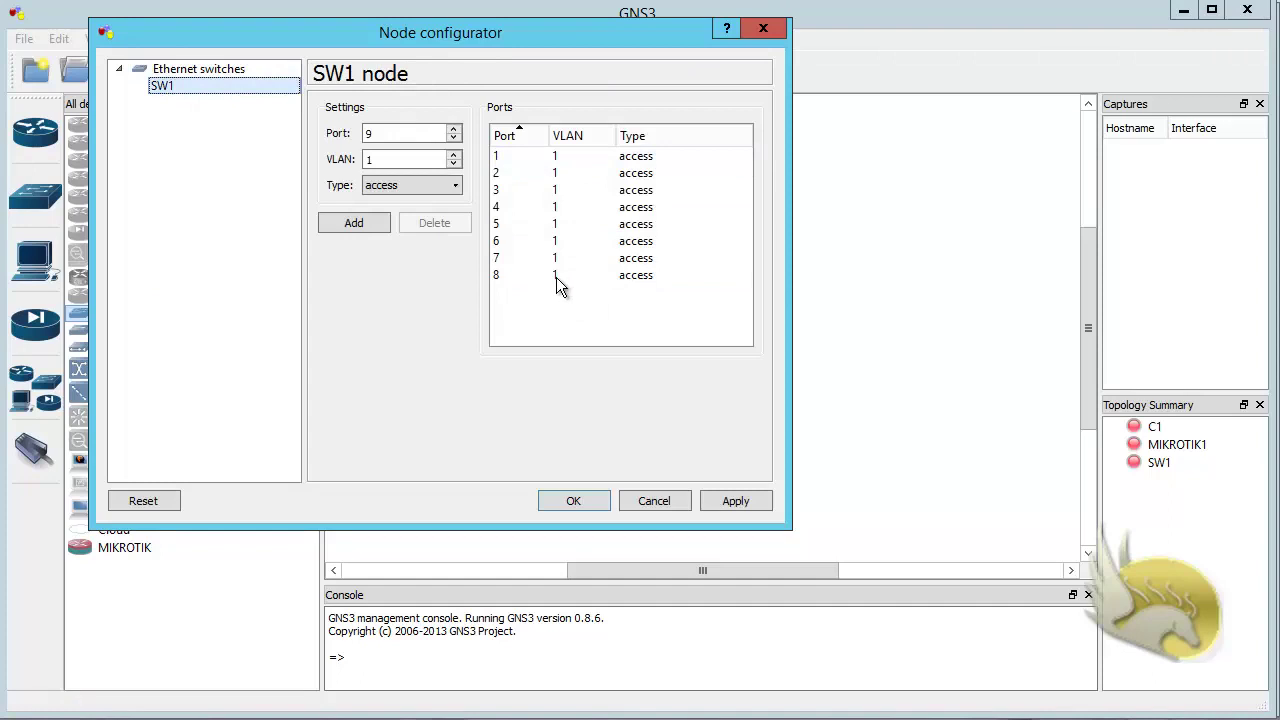
left_click(564, 343)
left_click(654, 502)
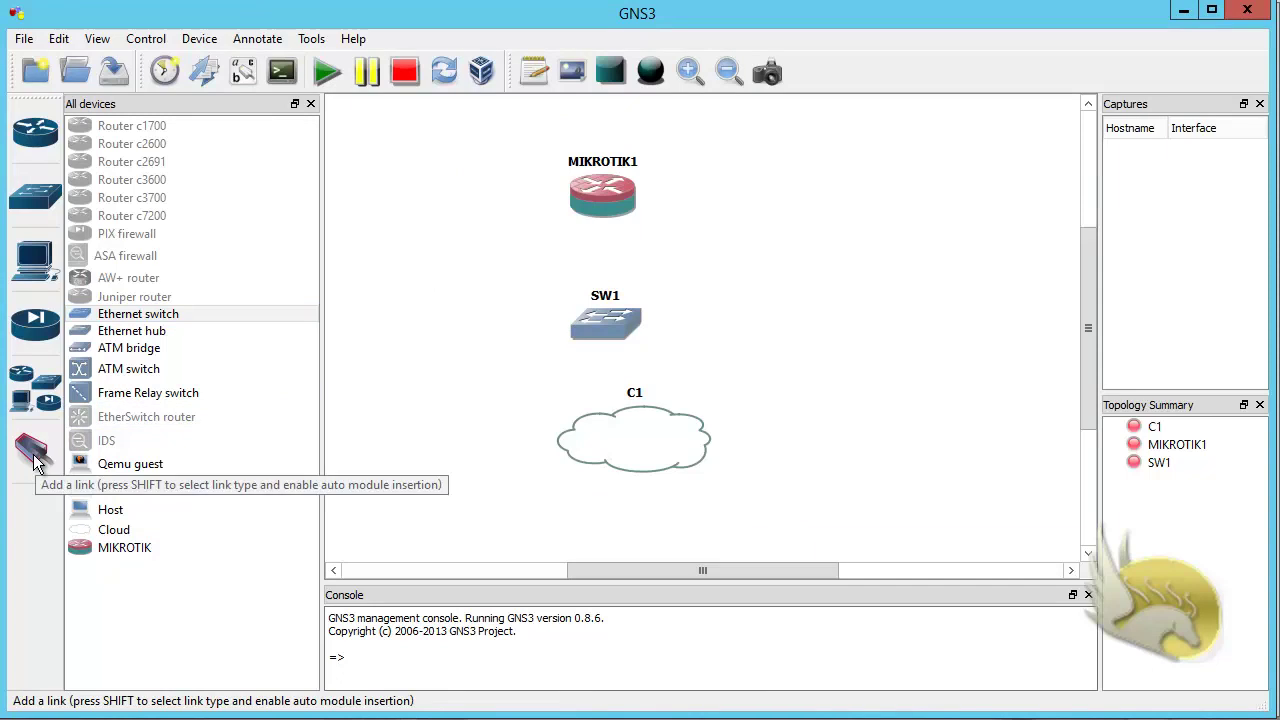
- Link the C1 cloud's loopback NIO to a port on switch SW1
left_click(33, 452)
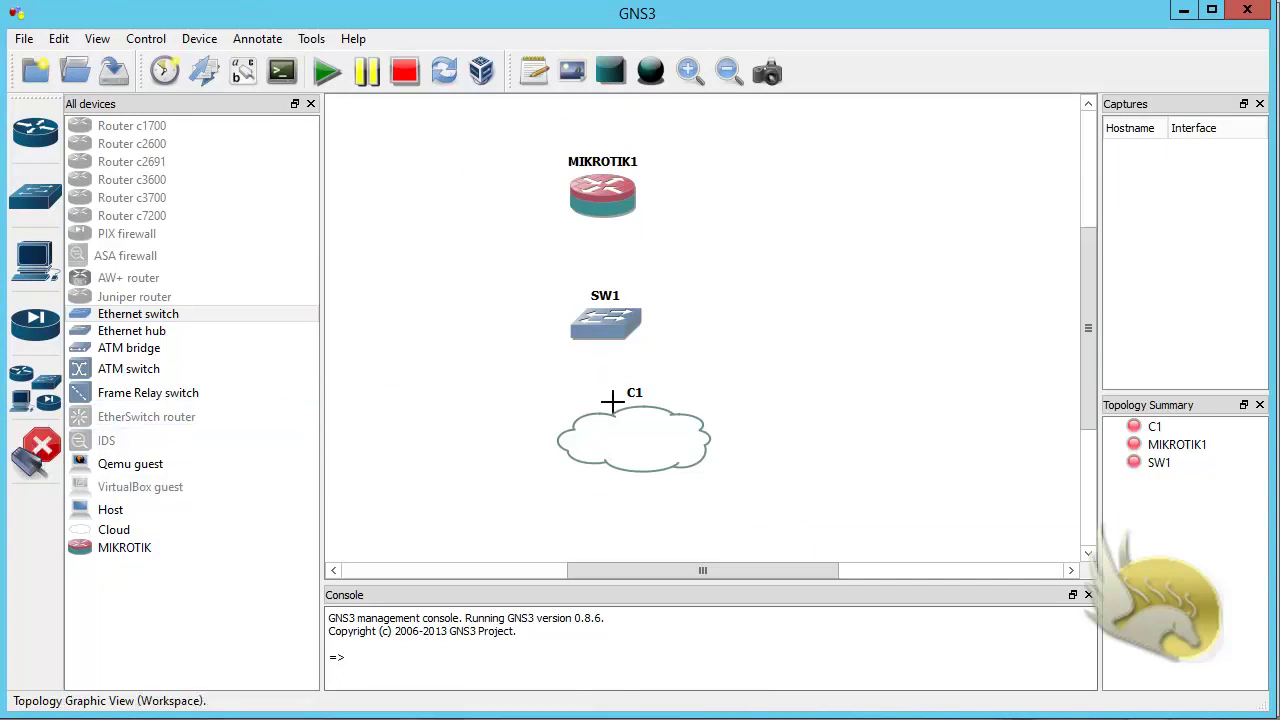
left_click(636, 430)
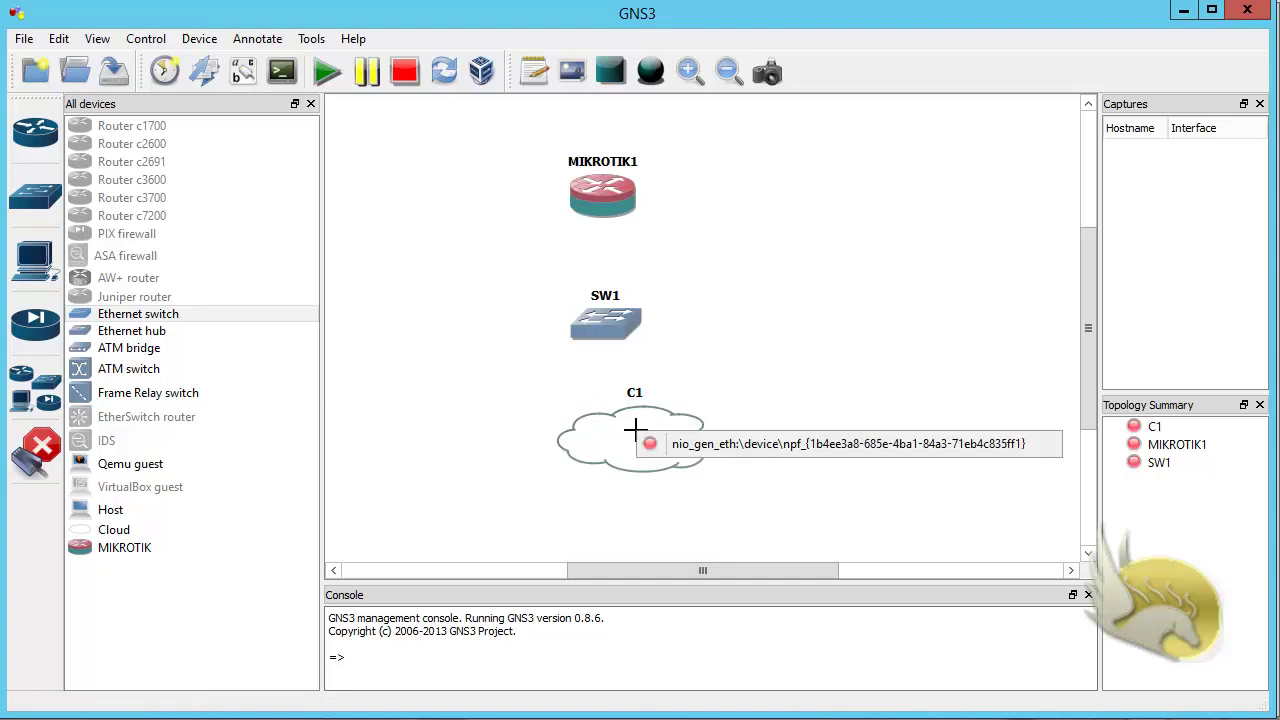
left_click(714, 447)
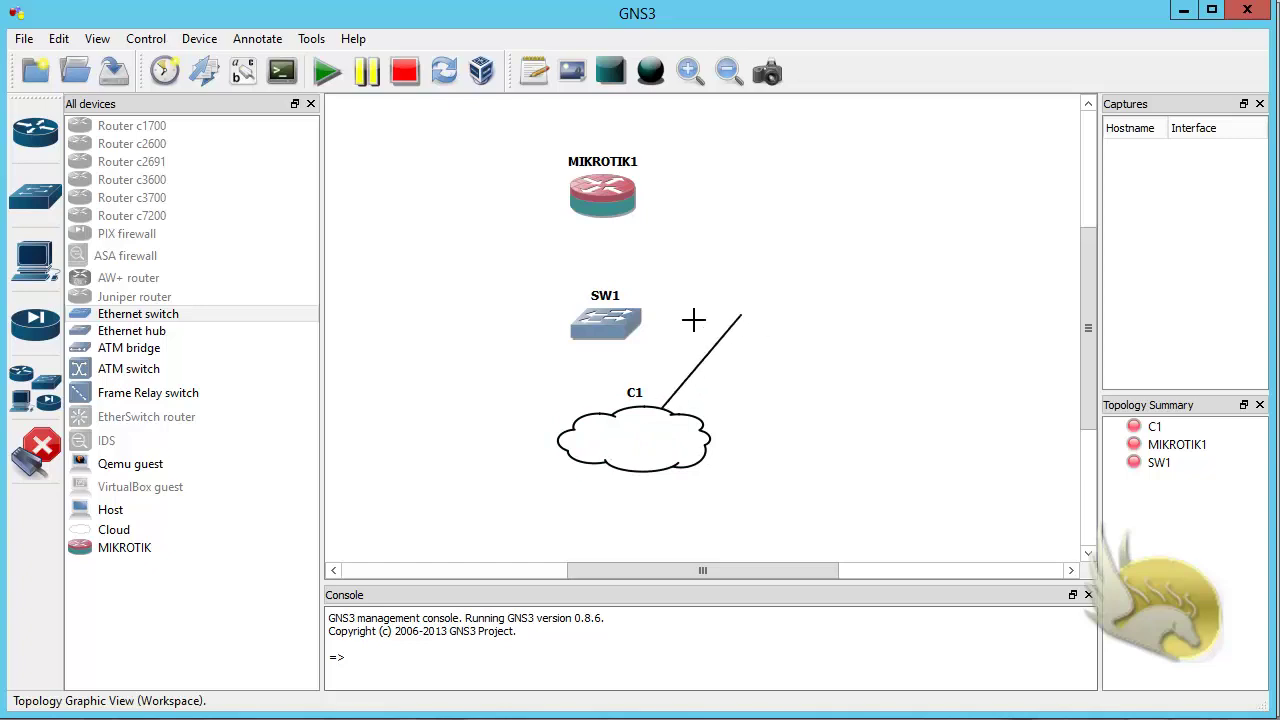
left_click(612, 310)
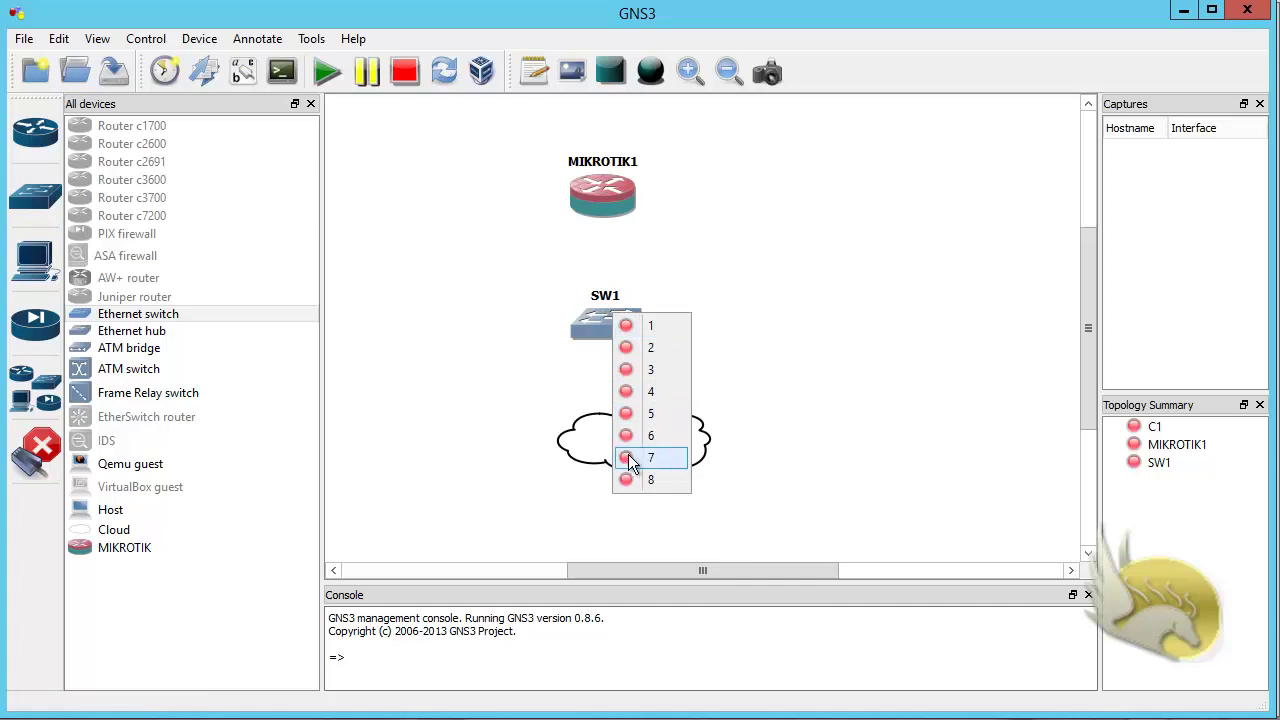
left_click(624, 334)
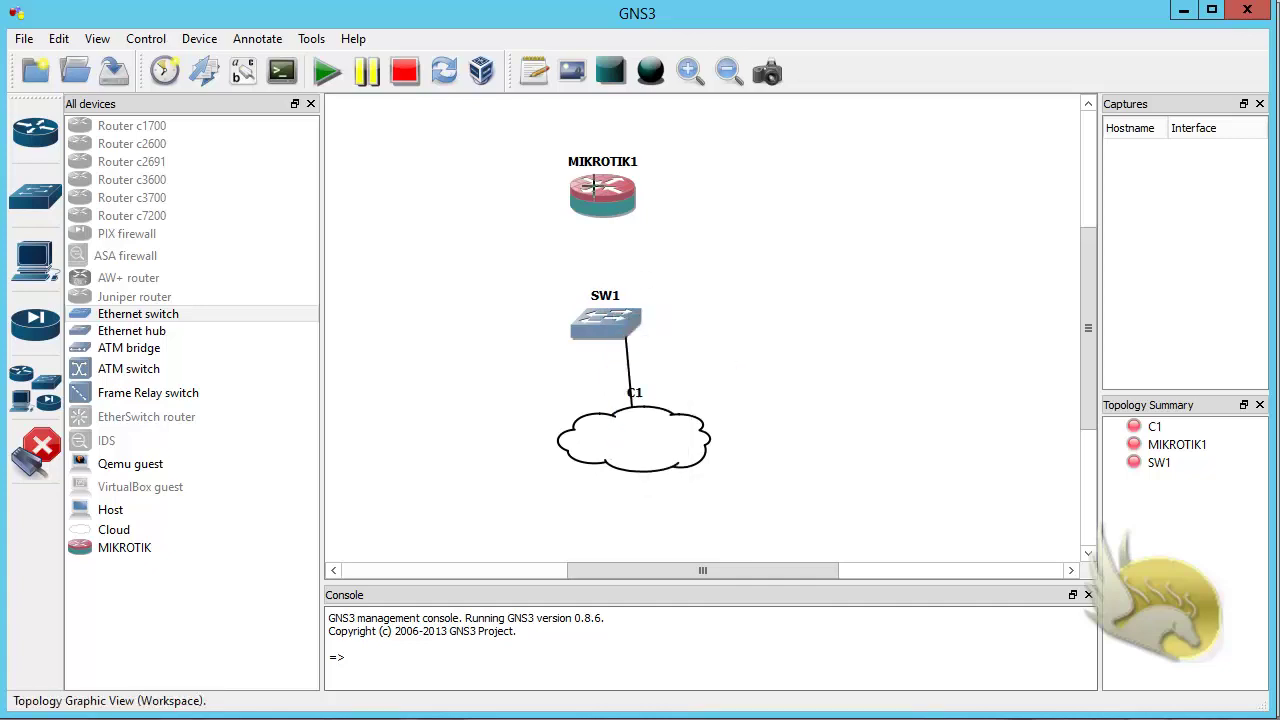
- Link MIKROTIK1's e0 interface to SW1 port 2 and leave link mode
left_click(634, 205)
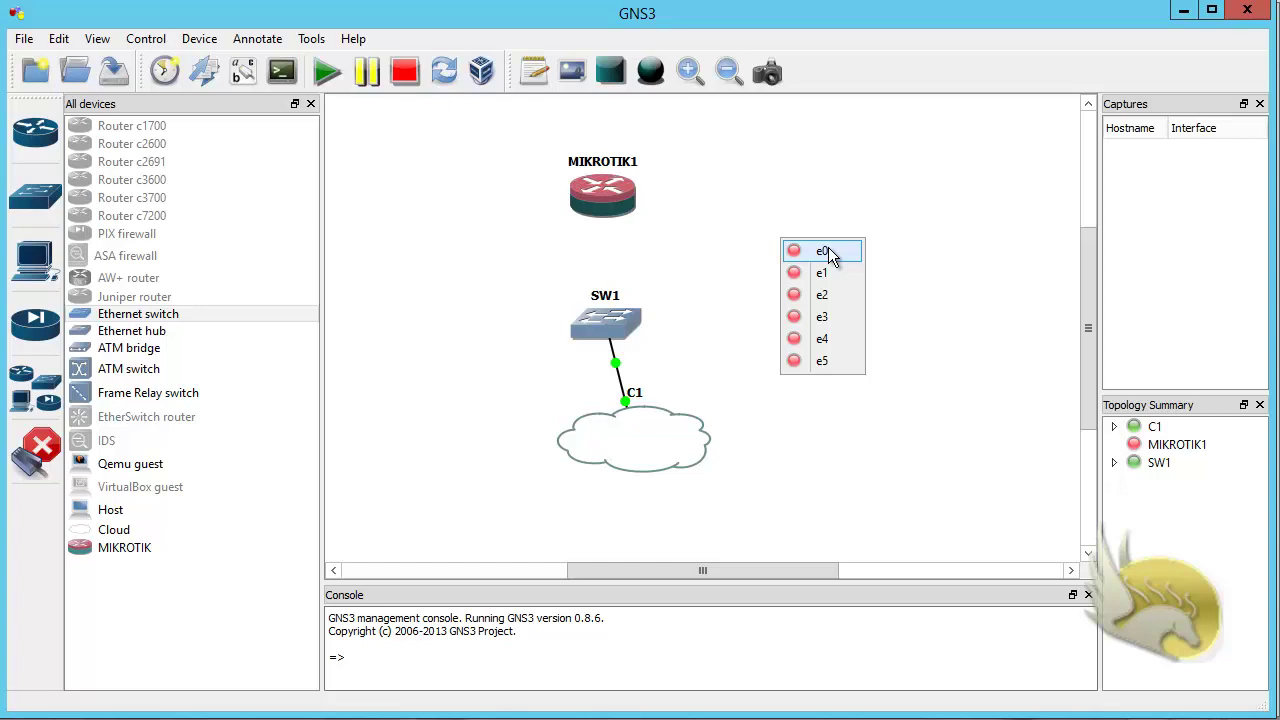
left_click(846, 251)
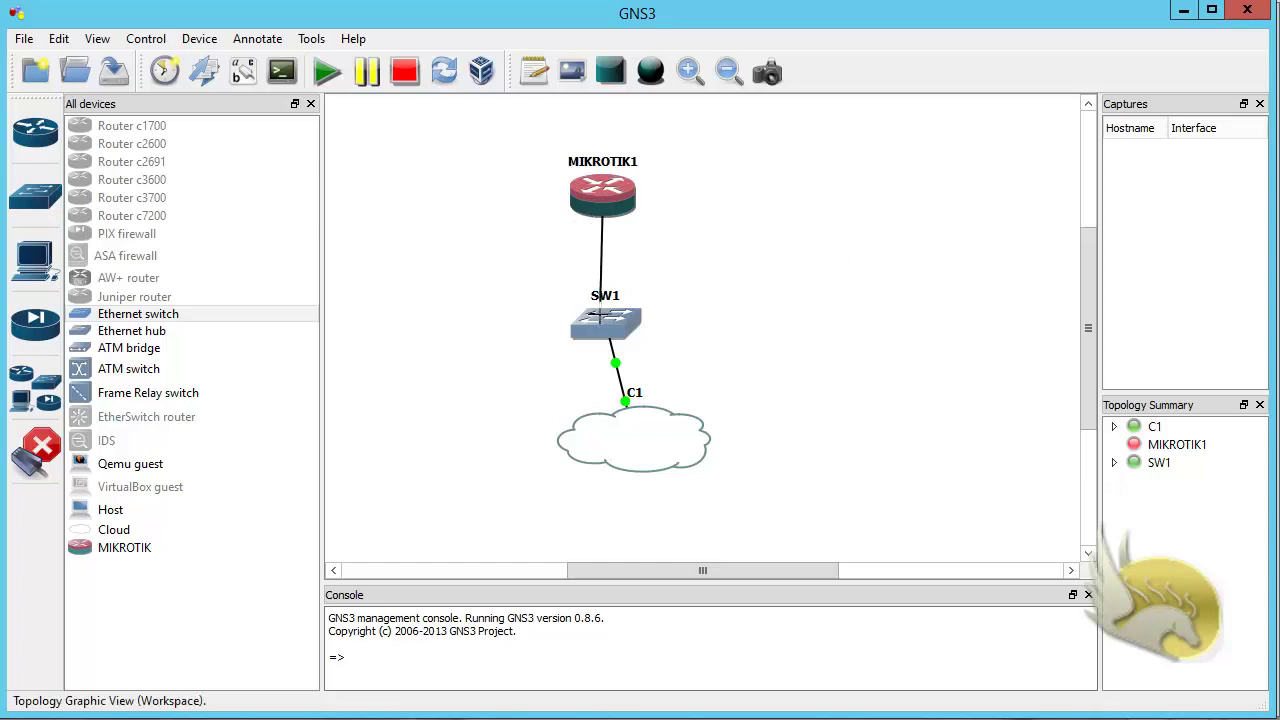
left_click(601, 318)
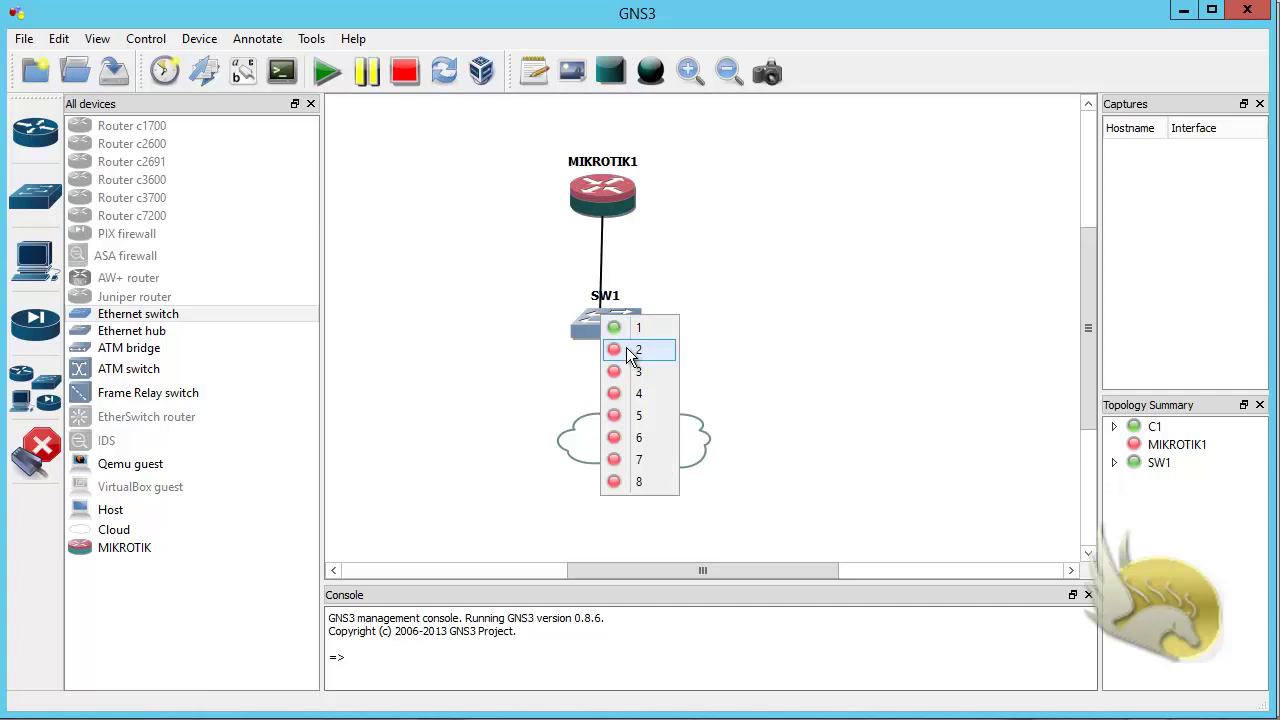
left_click(631, 350)
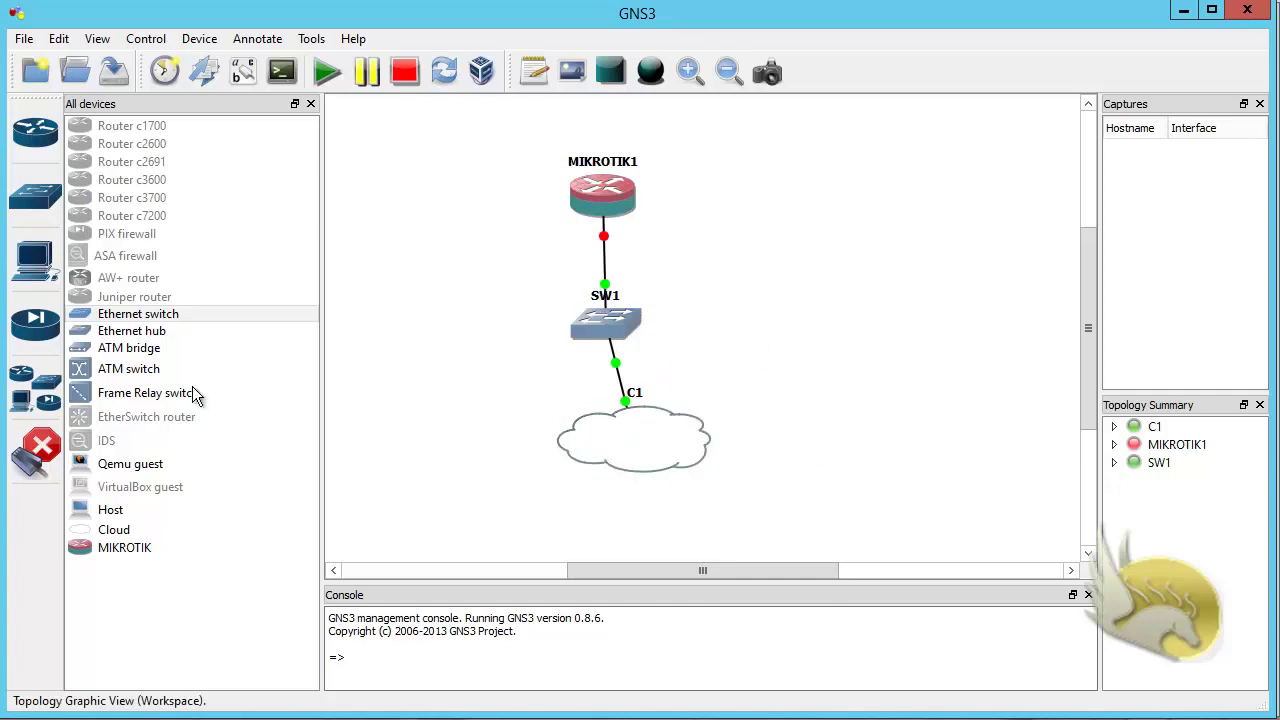
left_click(40, 447)
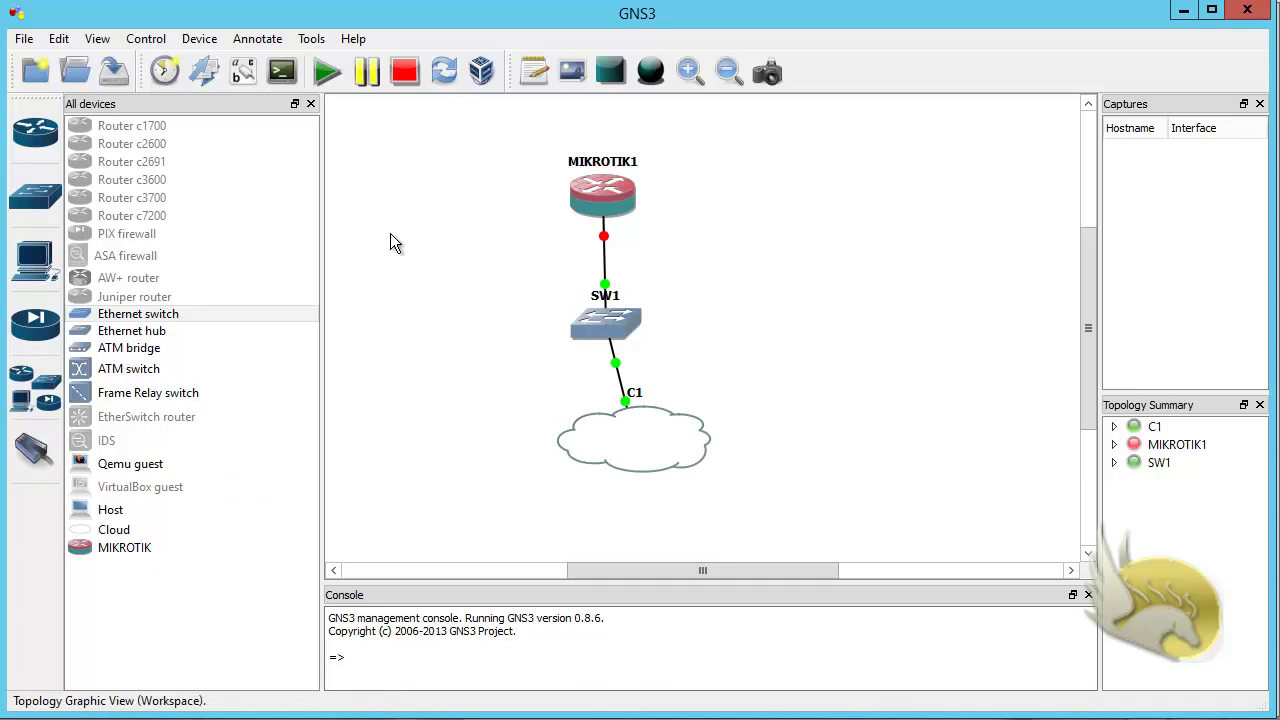
- Hide the device panel and start all devices so MIKROTIK1 boots MikroTik 5.20
left_click(35, 388)
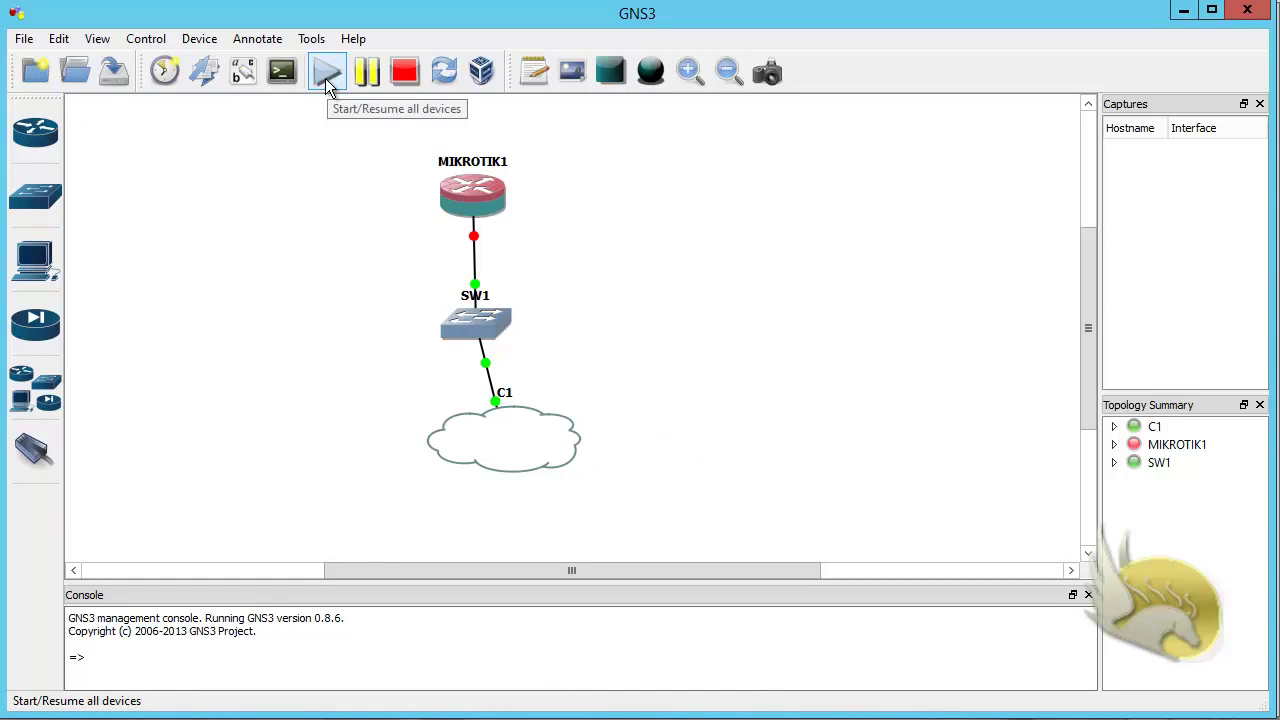
left_click(327, 85)
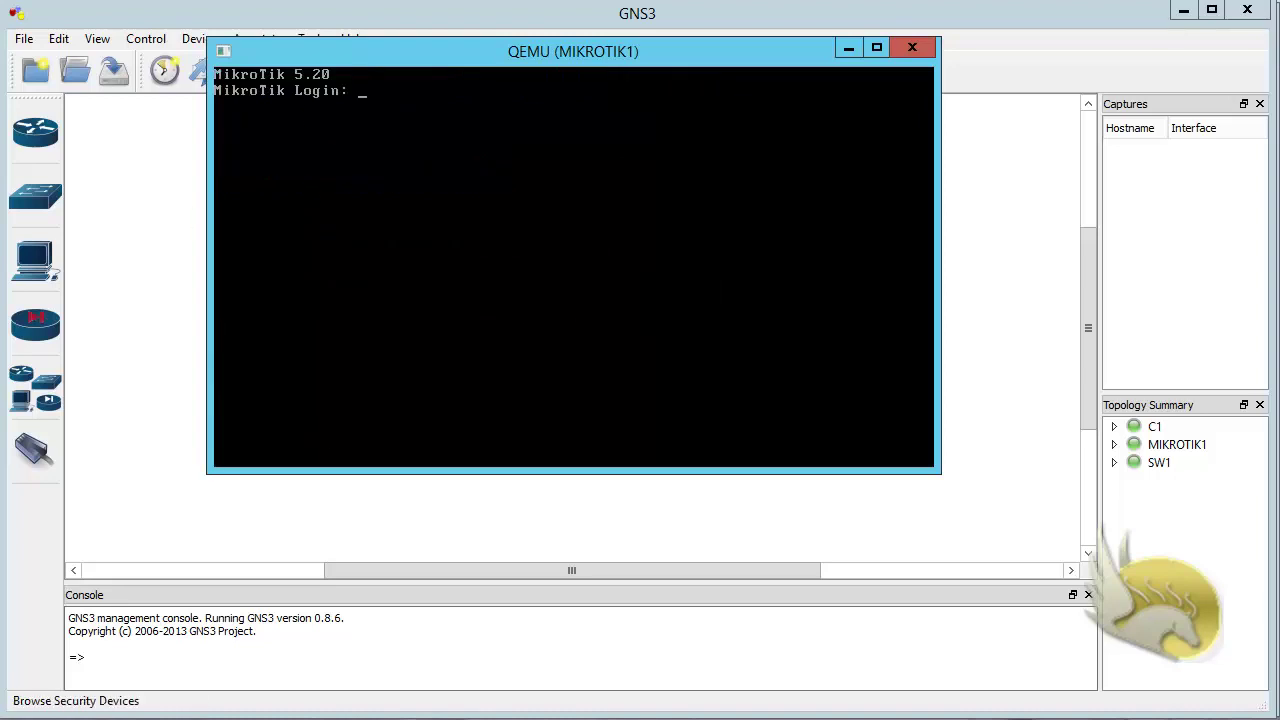
- Browse File Explorer to the GNS3 folder under D:\Program Files
key("alt+Tab")
scroll(838, 471, "down", 9)
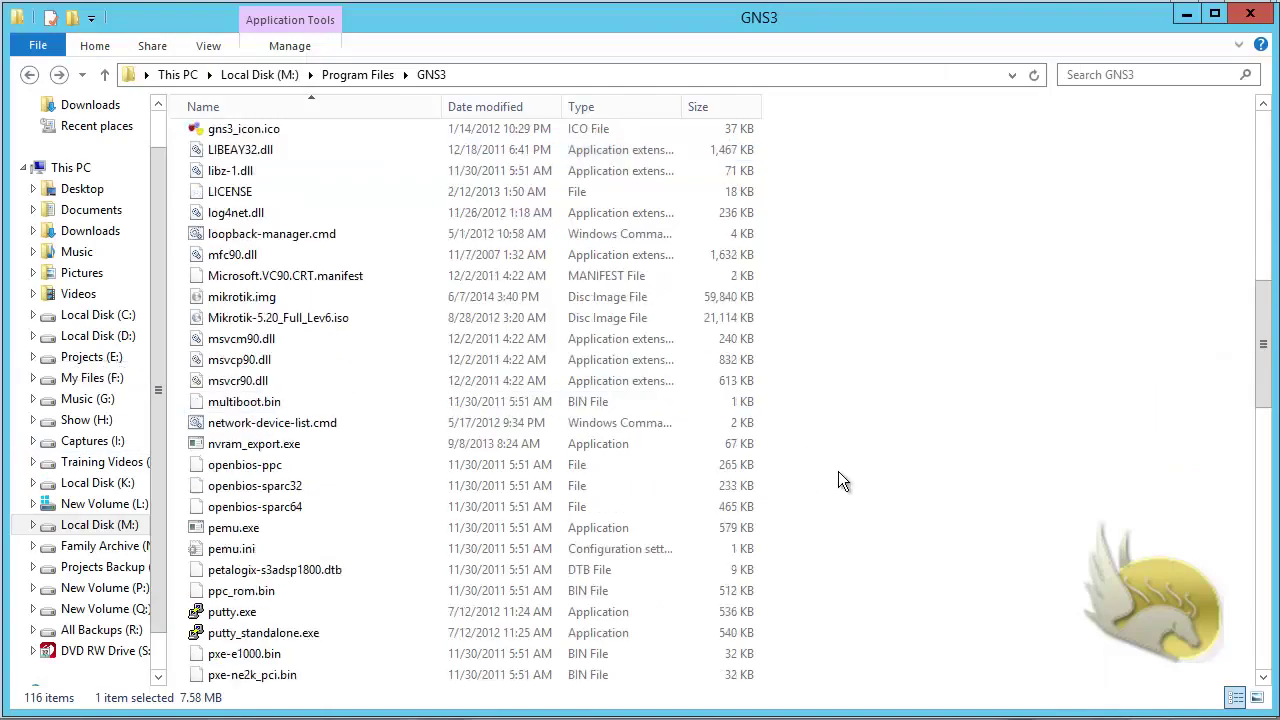
scroll(908, 472, "down", 9)
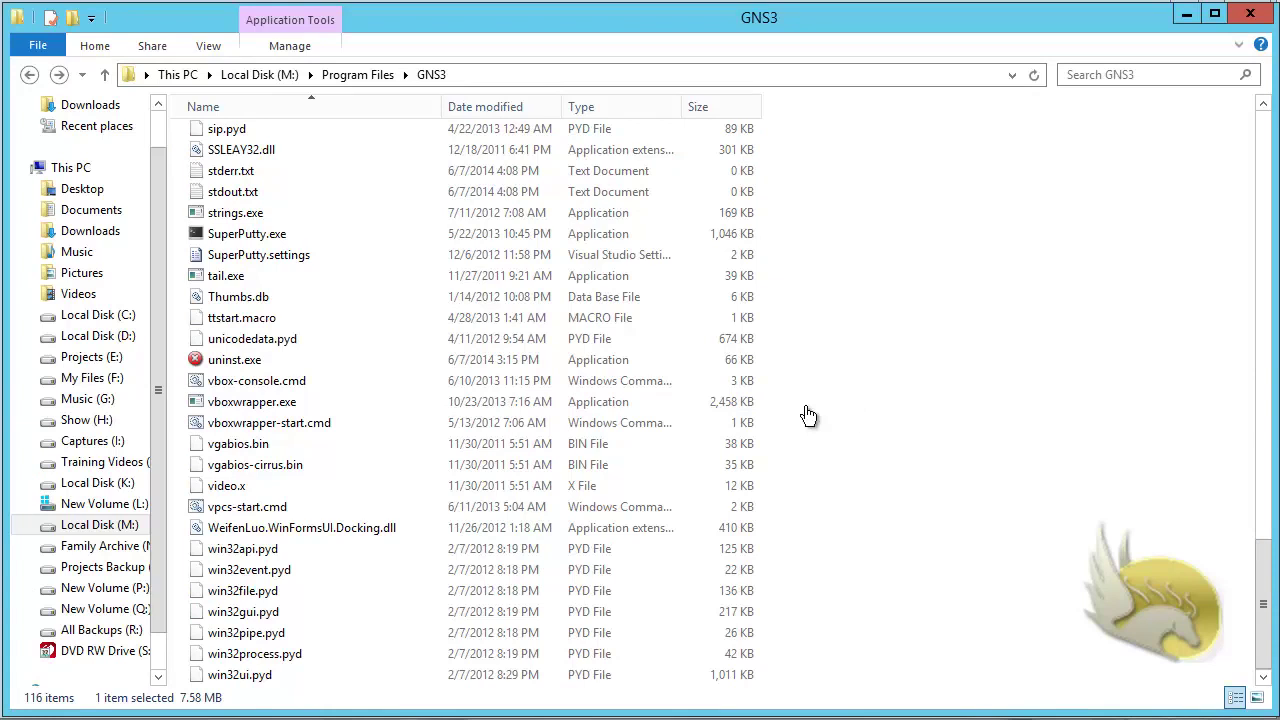
left_click(96, 335)
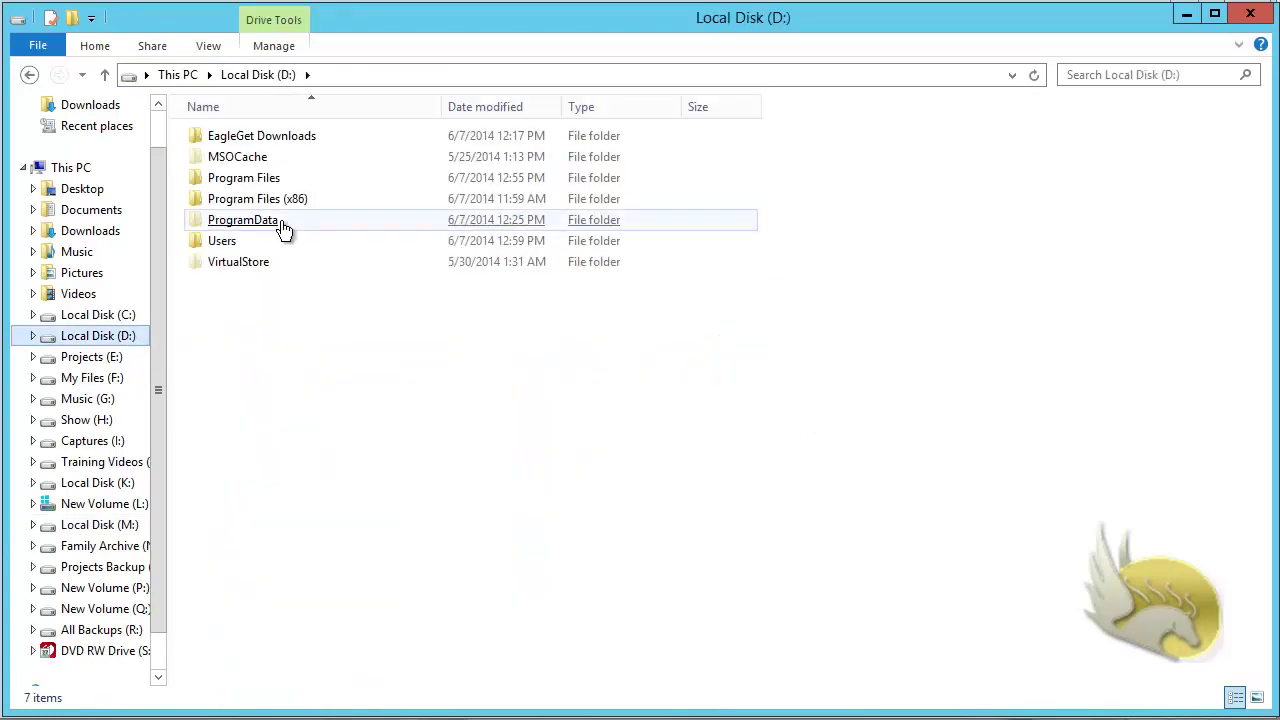
double_click(262, 187)
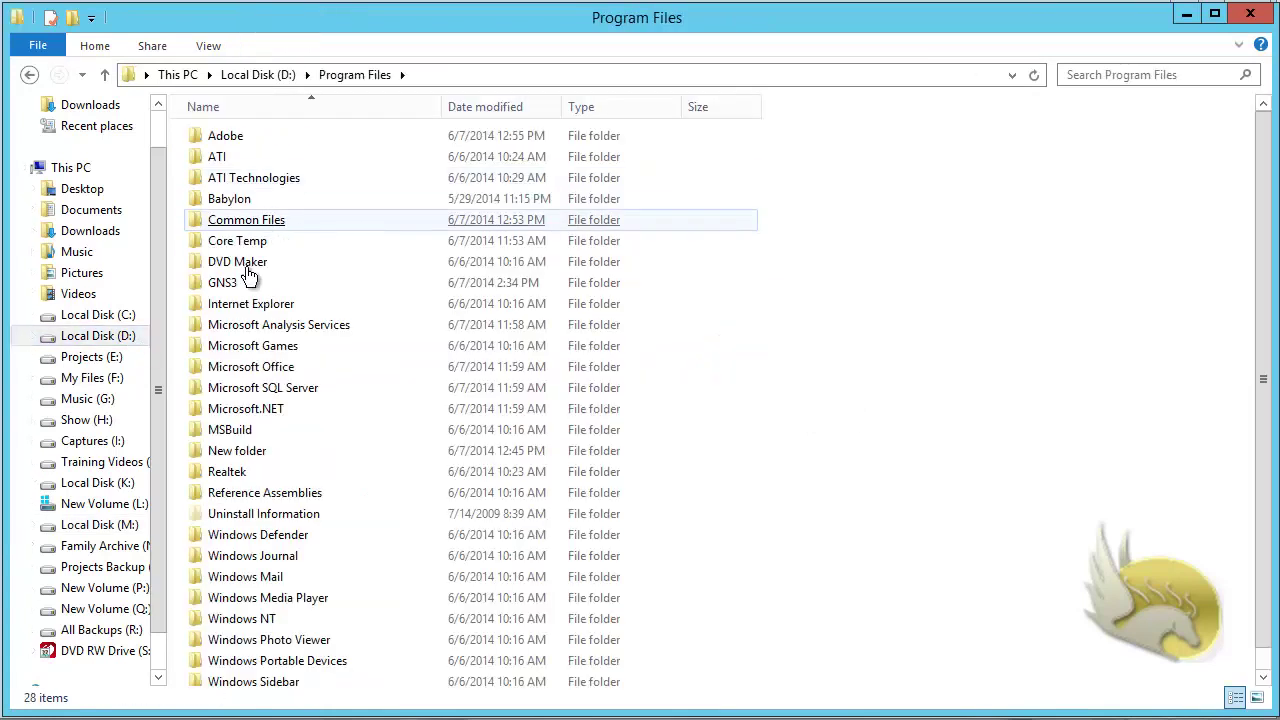
left_click(234, 286)
double_click(234, 286)
- Launch winbox.exe from the GNS3 folder
scroll(700, 400, "down", 15)
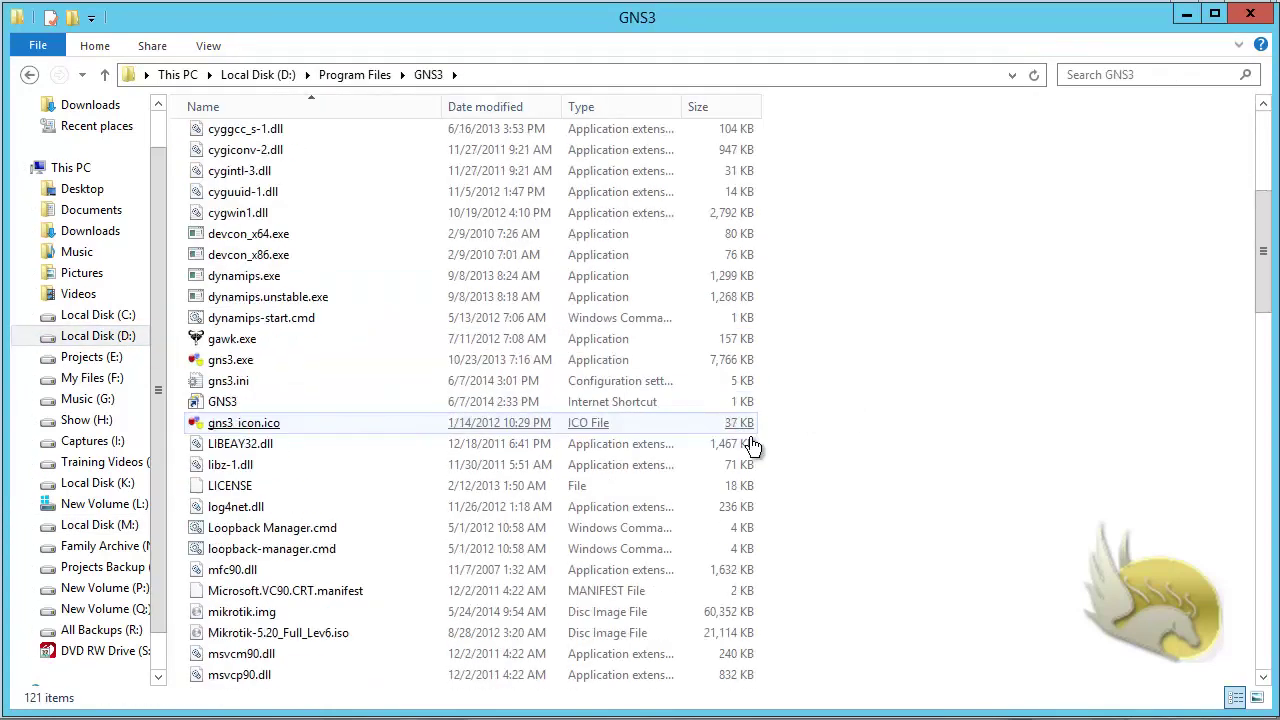
scroll(774, 445, "down", 10)
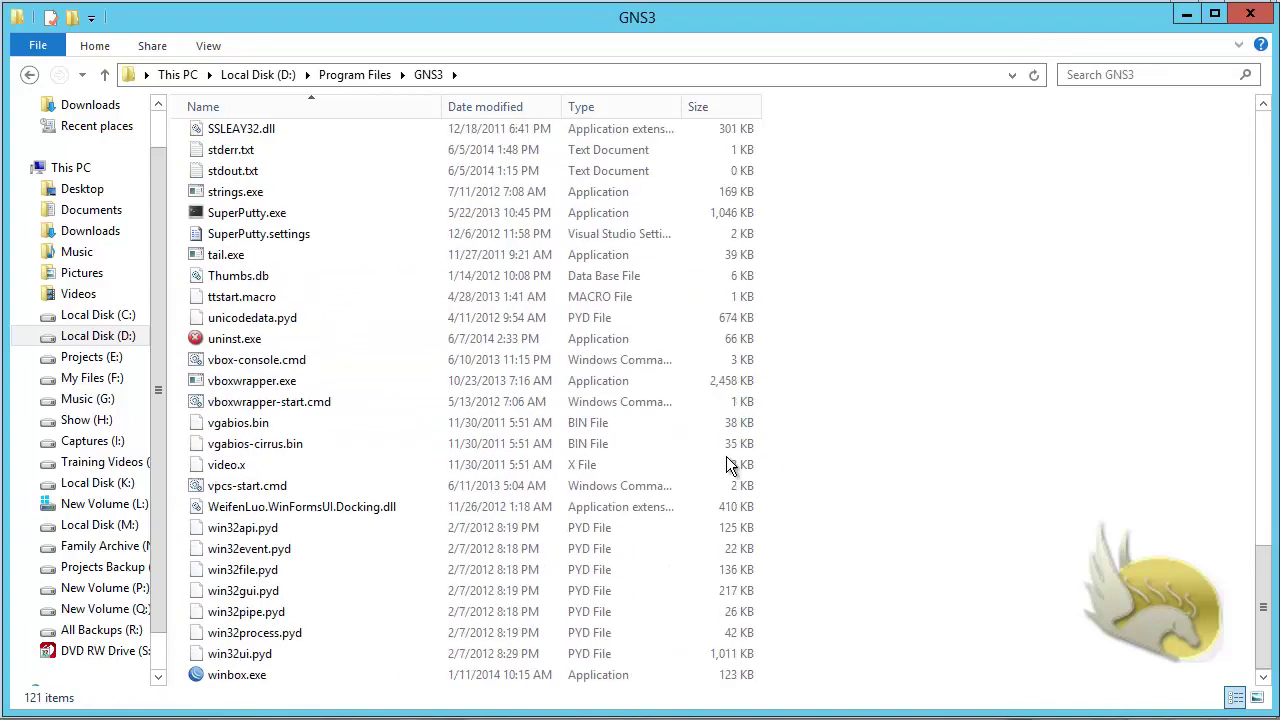
left_click(245, 678)
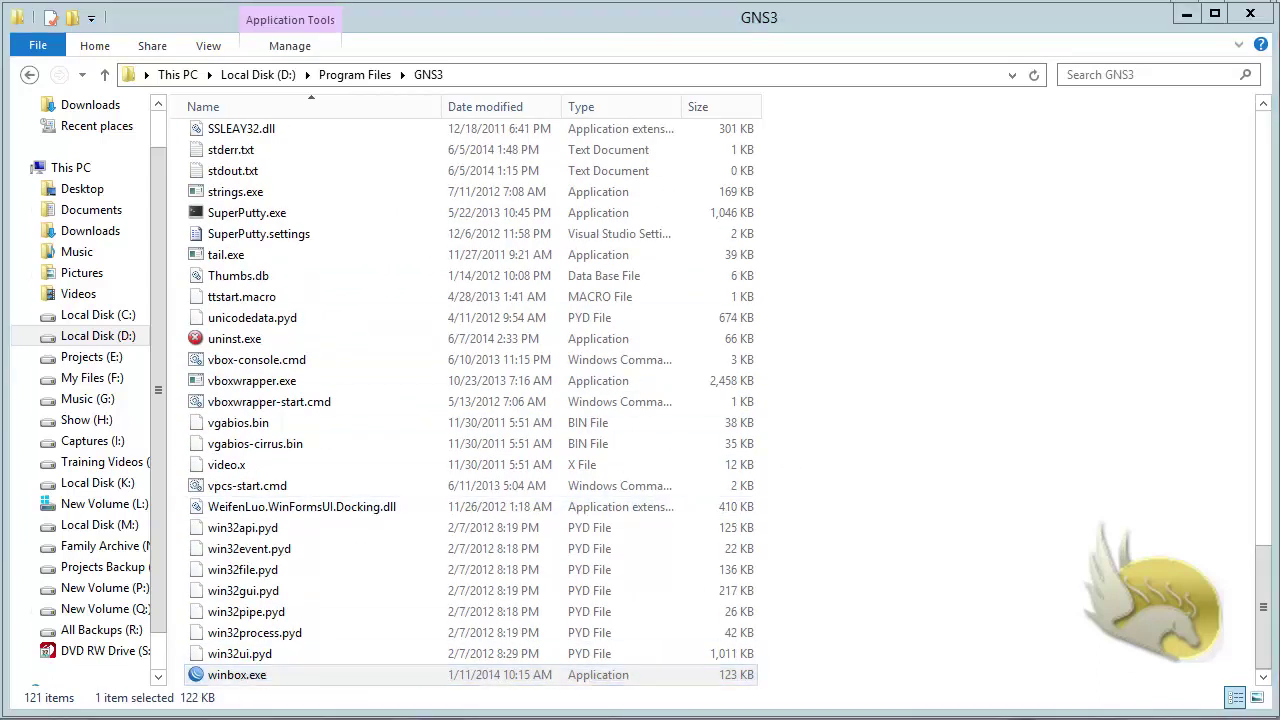
key("Return")
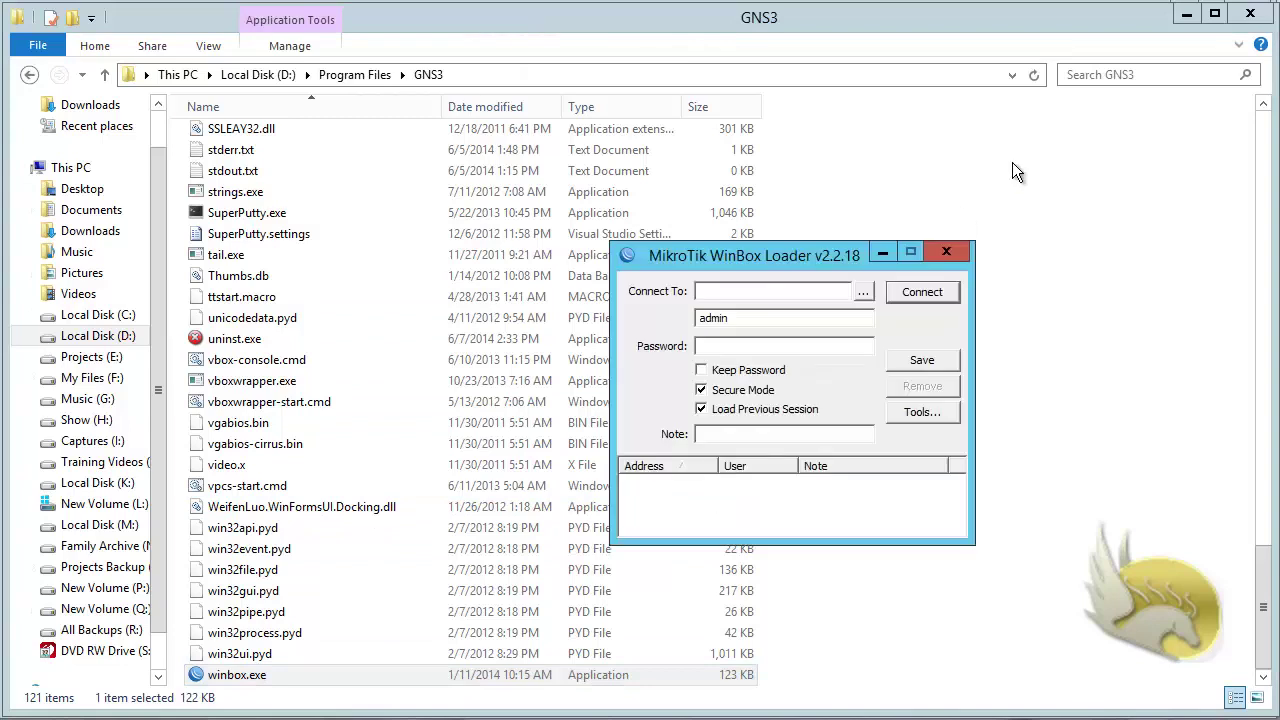
- Set WinBox to 10.10.10.101, check discovered routers, save the admin session and connect
left_click(1169, 30)
left_click(1186, 14)
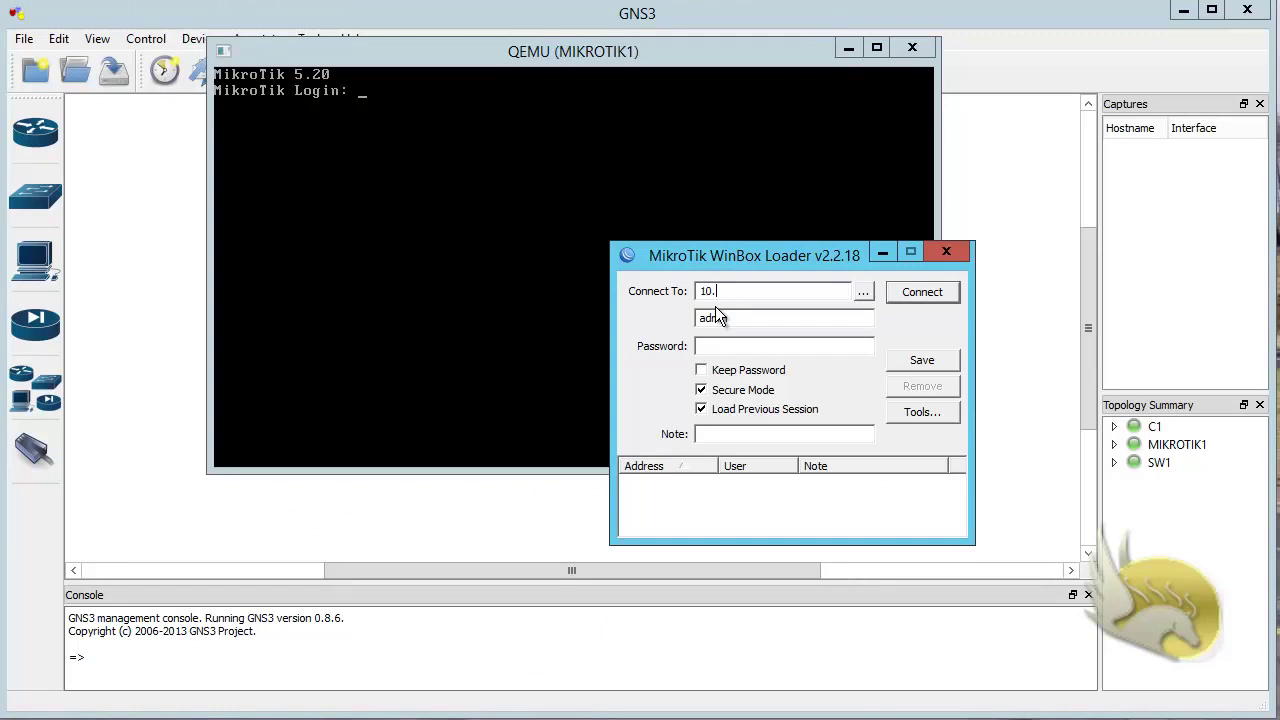
type("101")
left_click(864, 291)
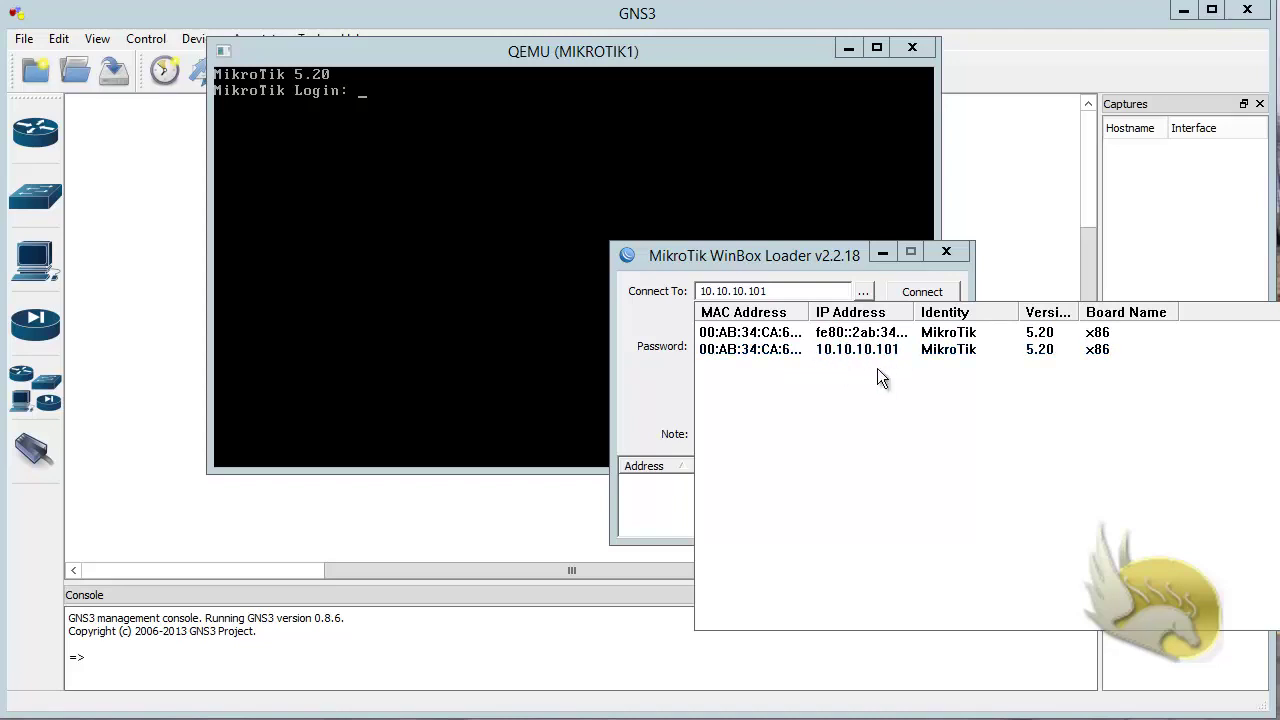
left_click(775, 293)
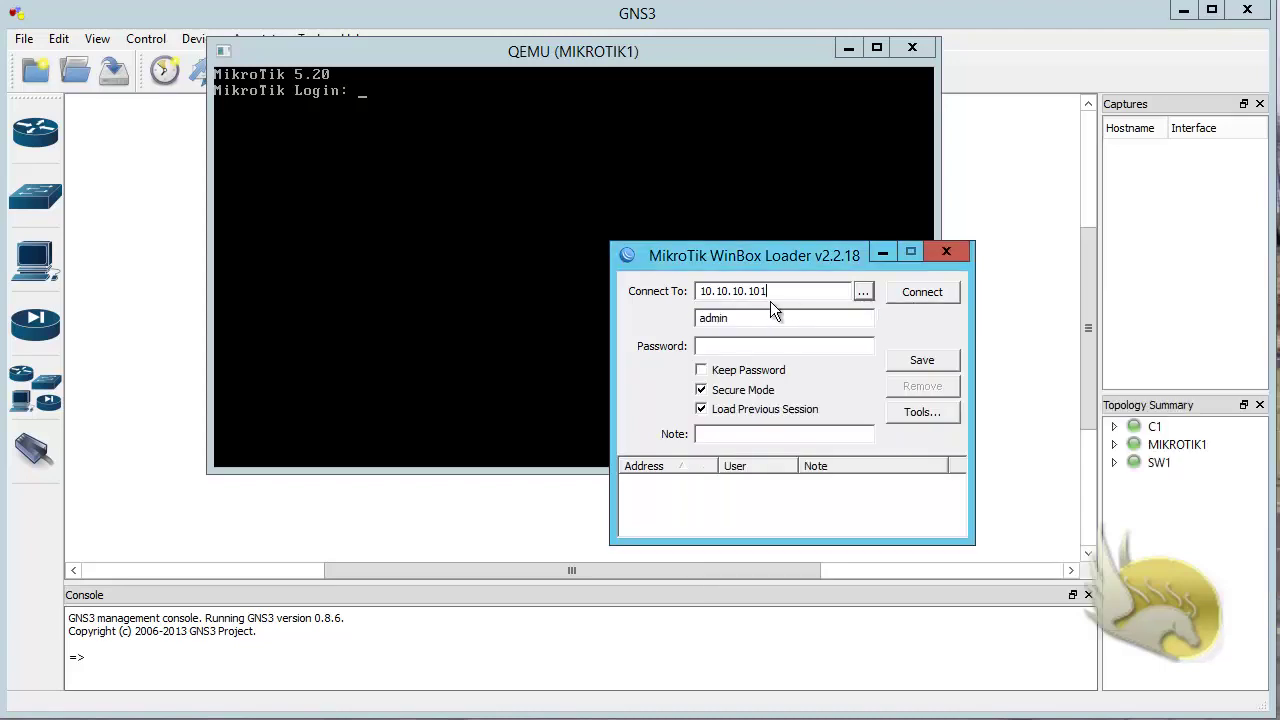
left_click(904, 360)
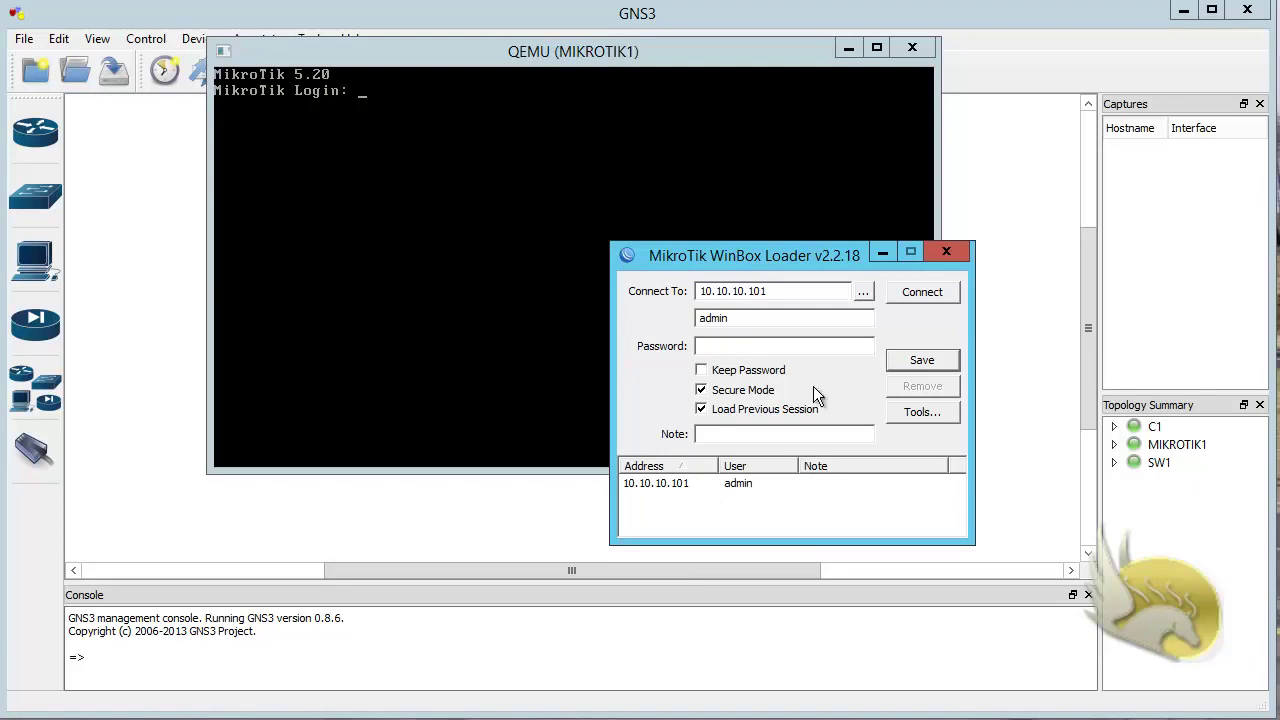
left_click(901, 296)
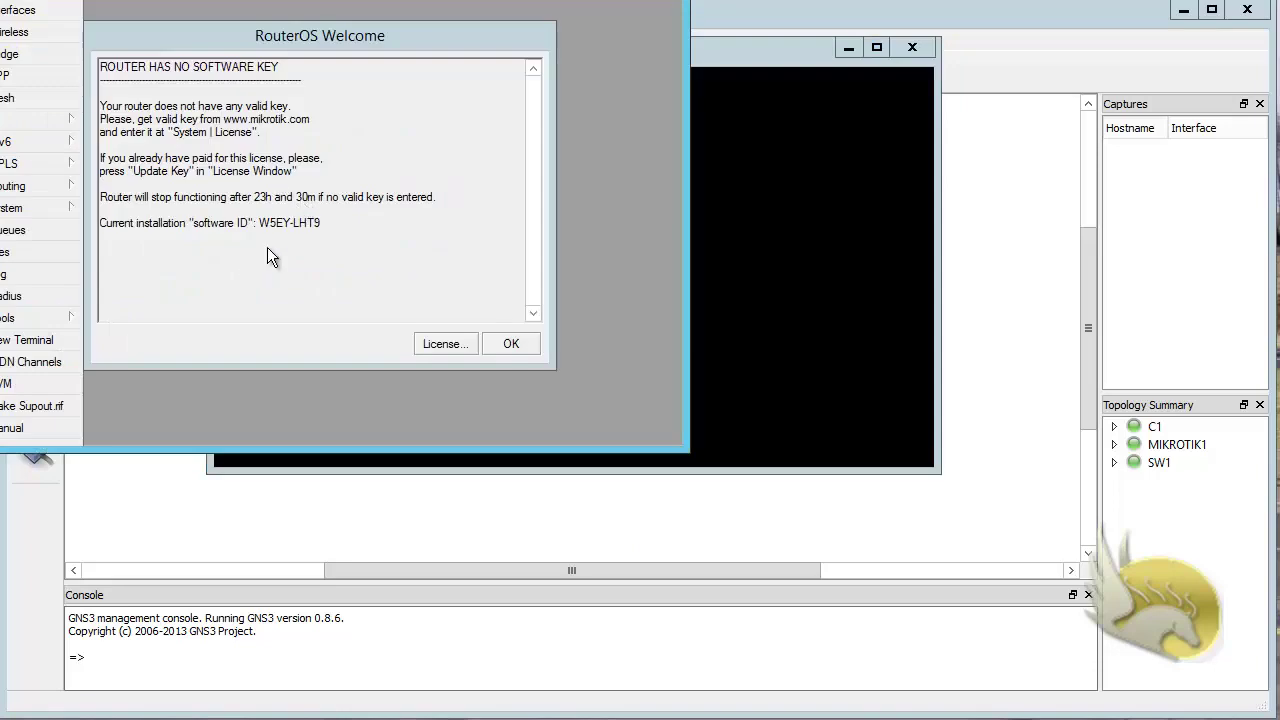
- Import the RouterOS key from M:\Program Files\GNS3\Key level6 and accept the reboot
left_click(440, 343)
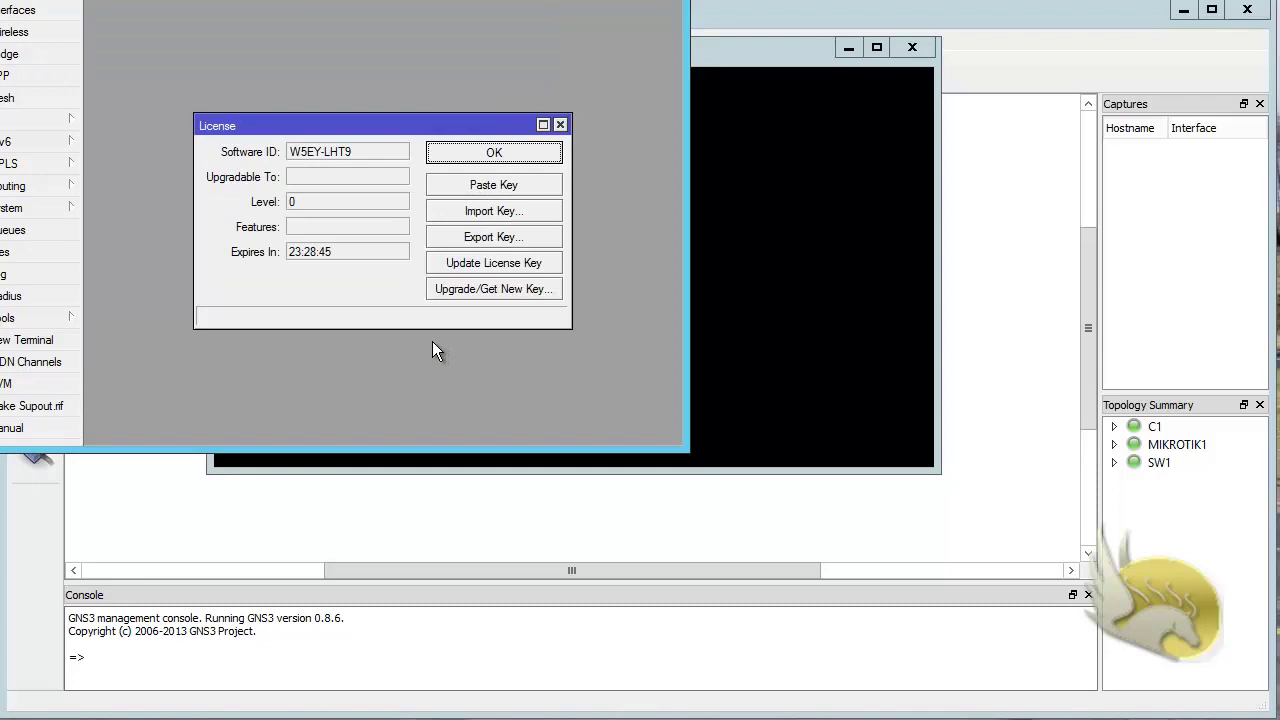
left_click(474, 211)
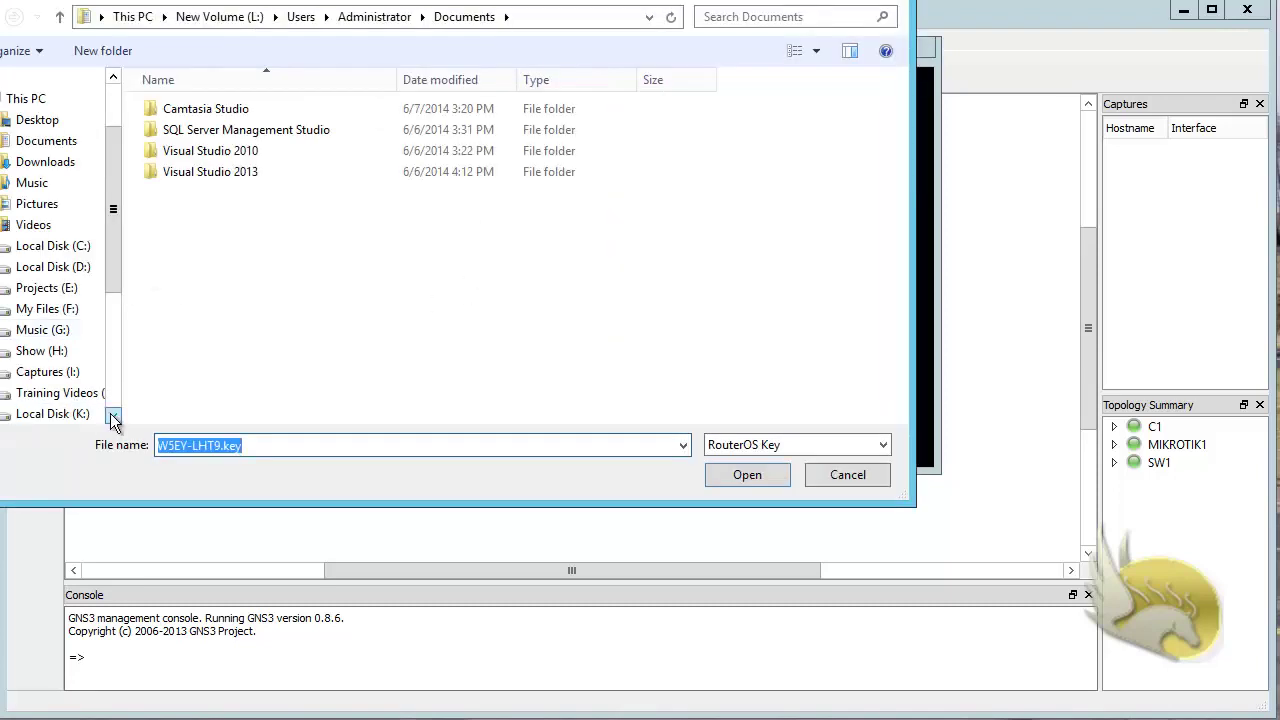
scroll(113, 412, "down", 1)
left_click(84, 396)
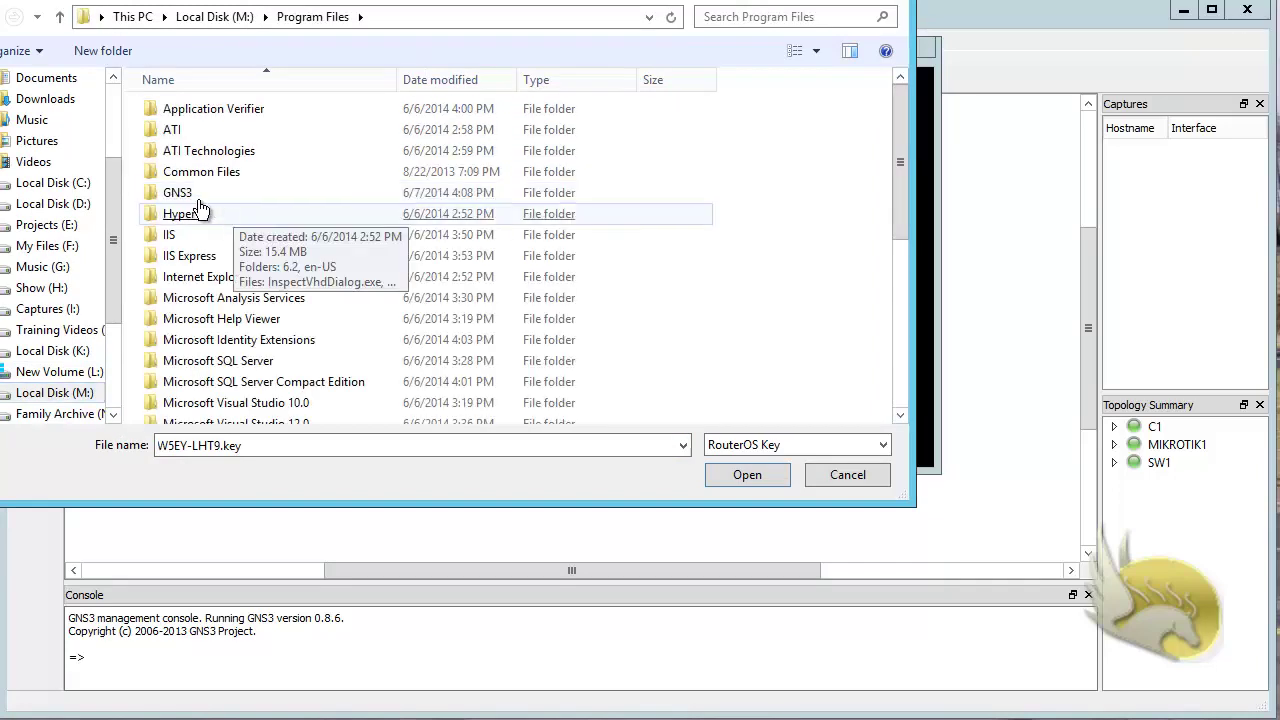
double_click(201, 194)
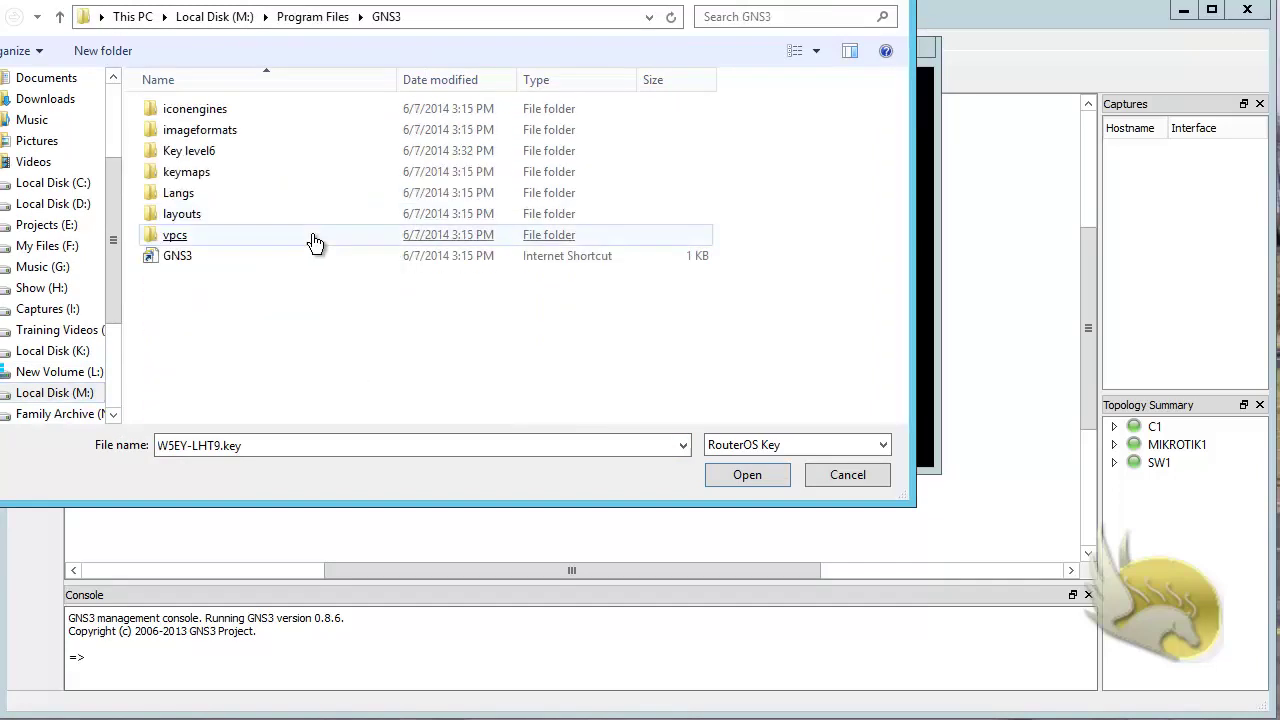
double_click(200, 151)
double_click(184, 109)
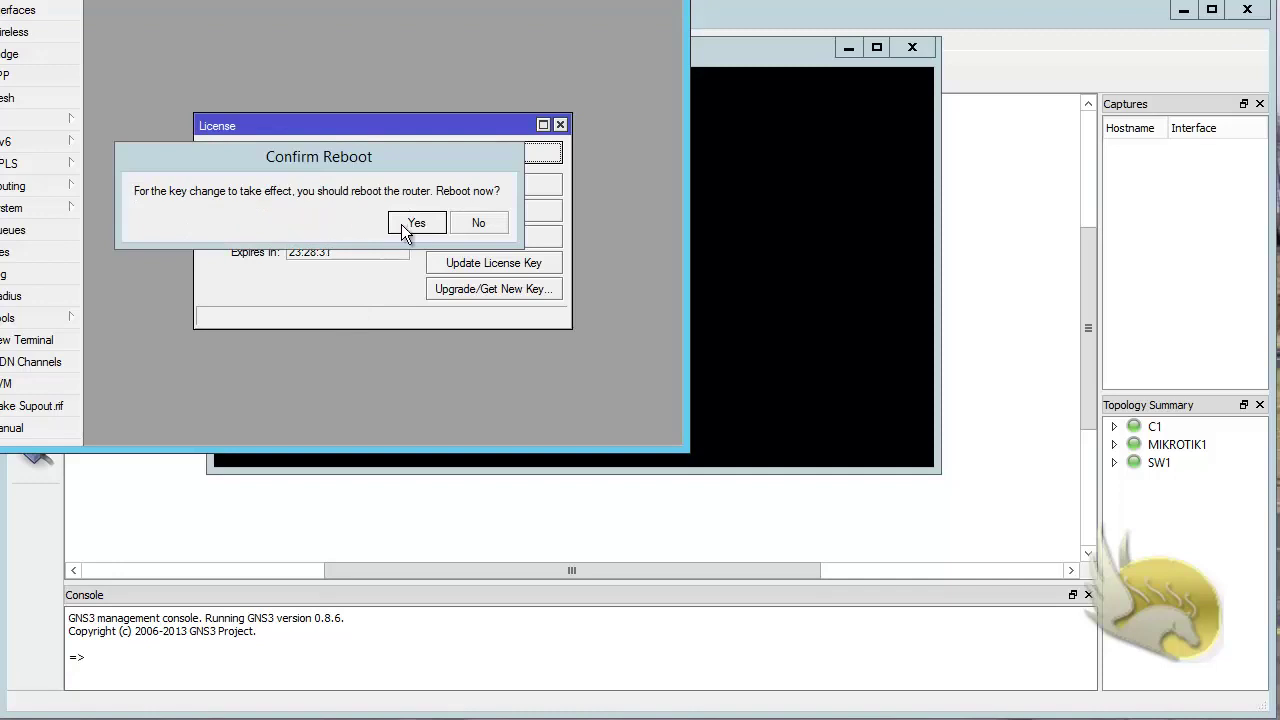
left_click(432, 225)
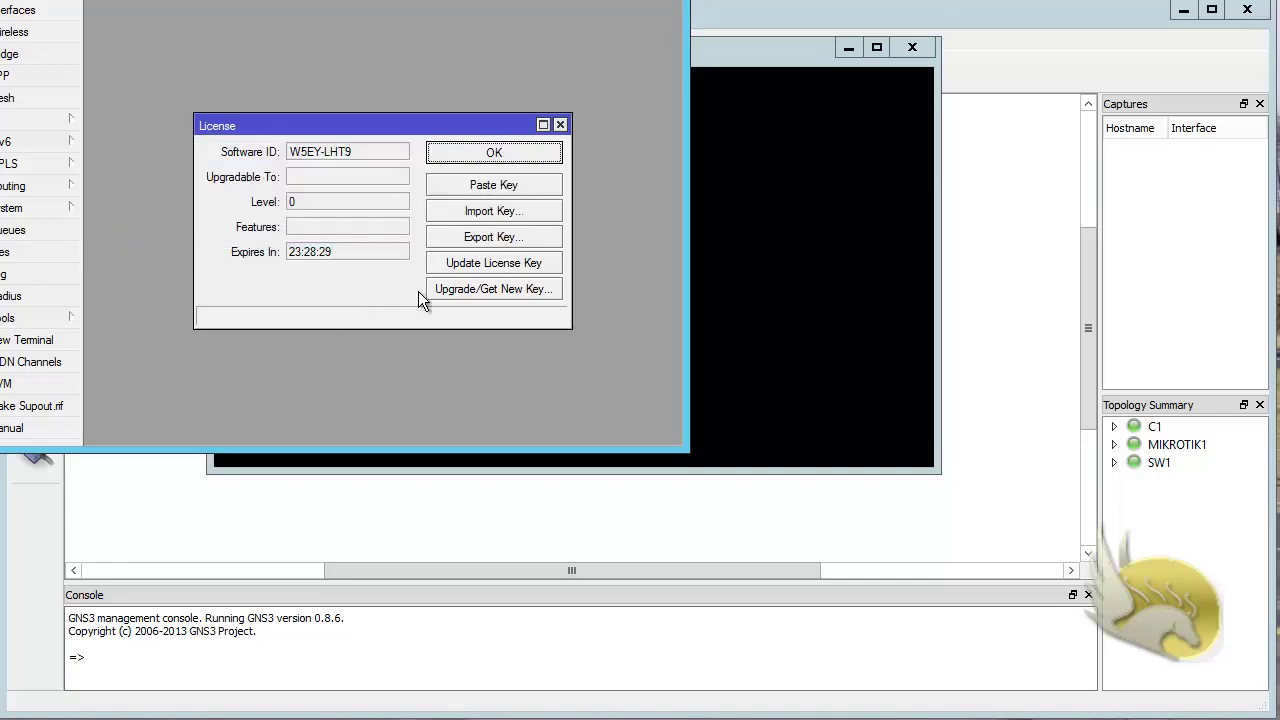
- Dismiss the License and disconnect messages, then relaunch winbox.exe from Explorer
left_click(447, 157)
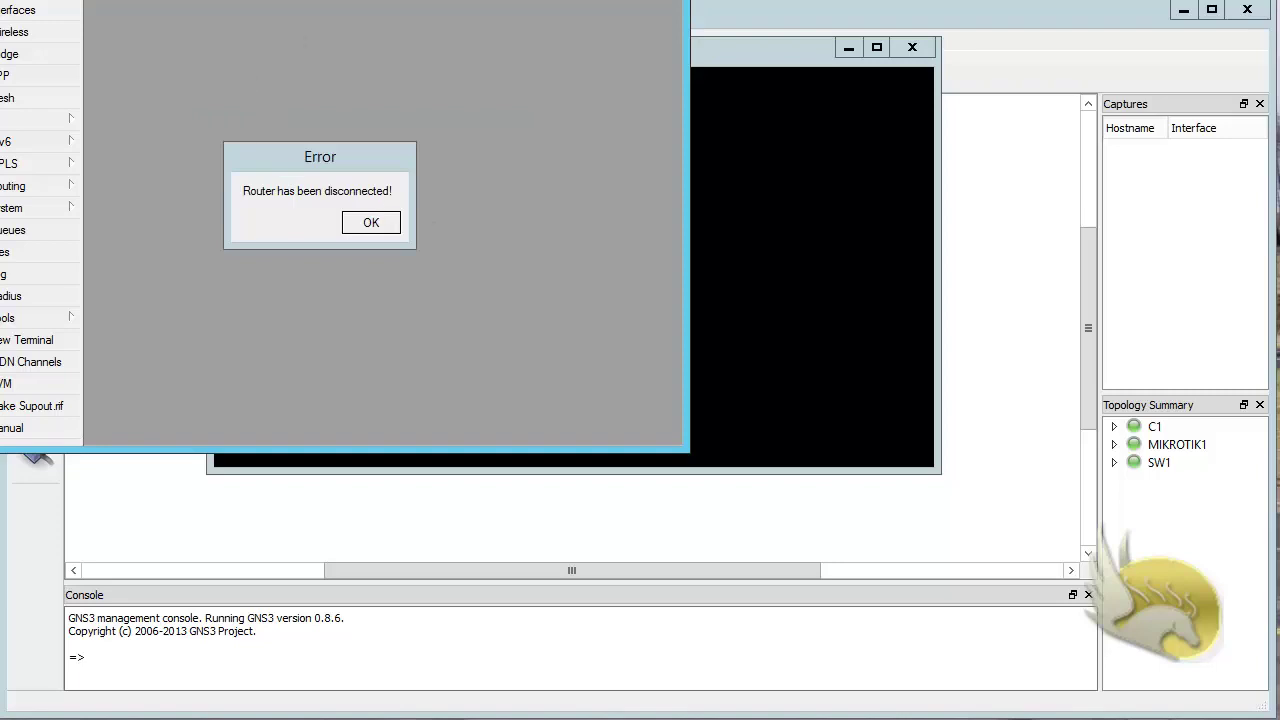
left_click(377, 226)
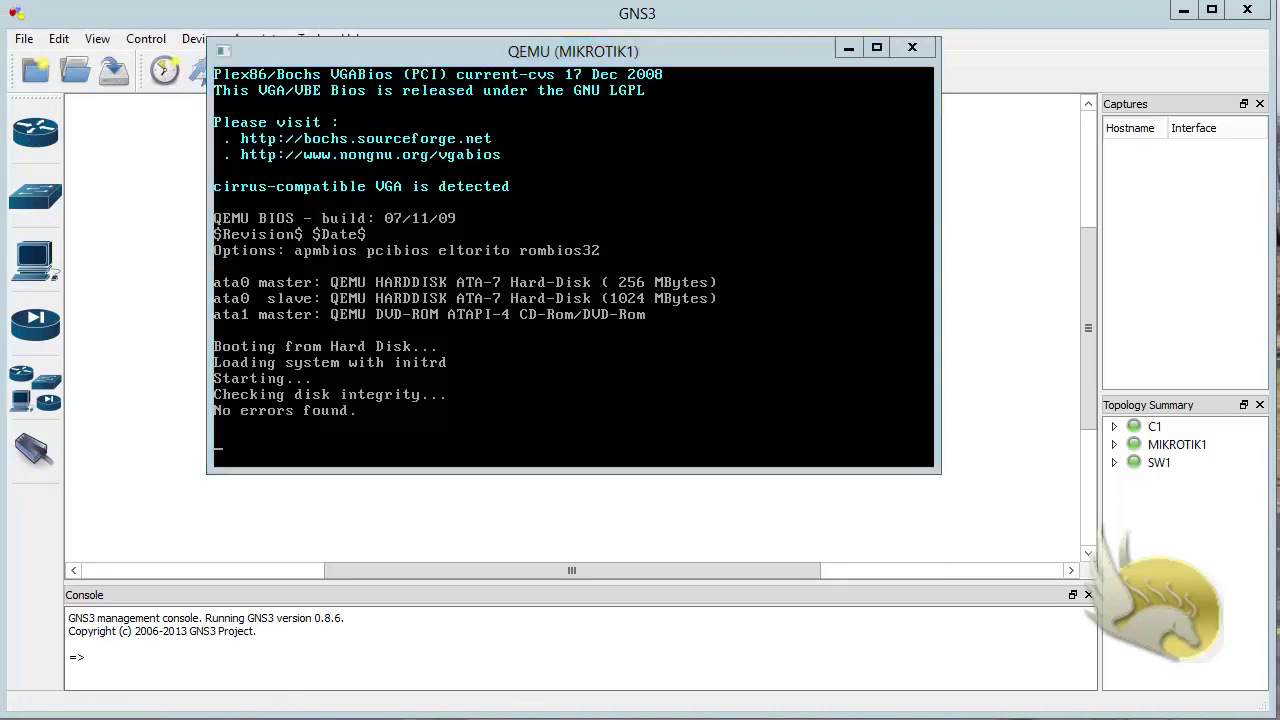
key("alt+Tab")
double_click(228, 682)
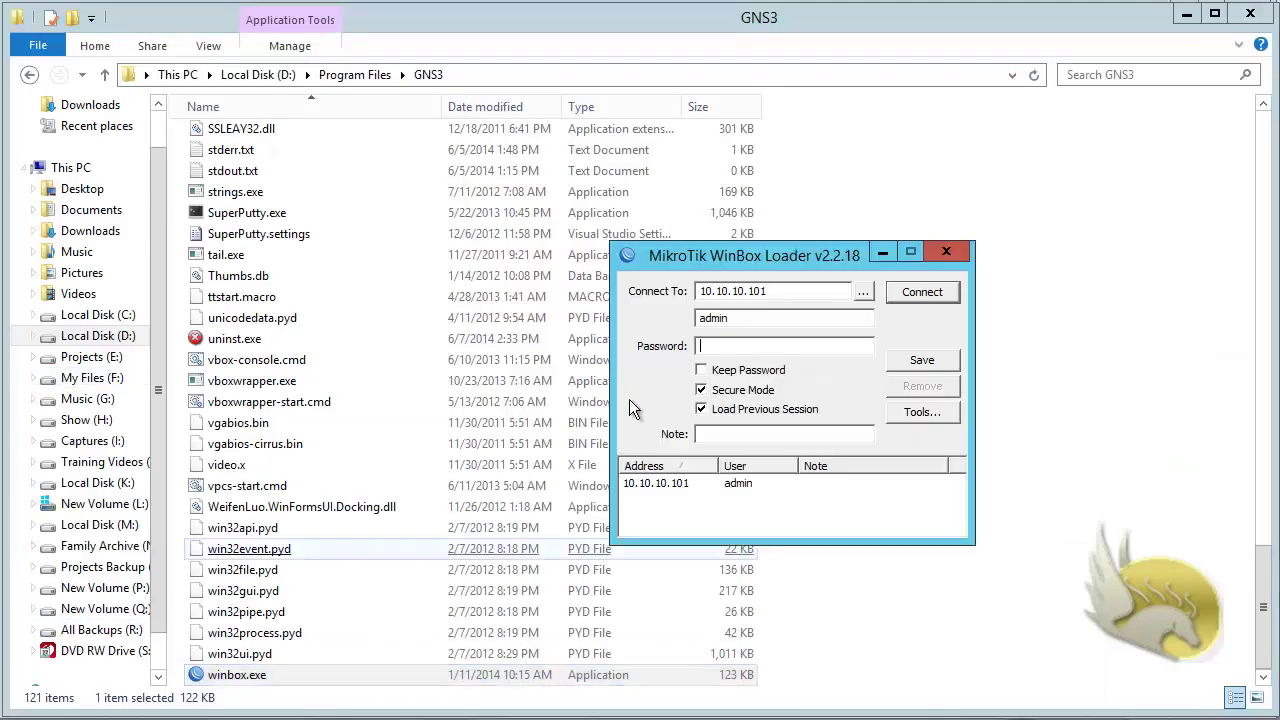
left_click(1186, 17)
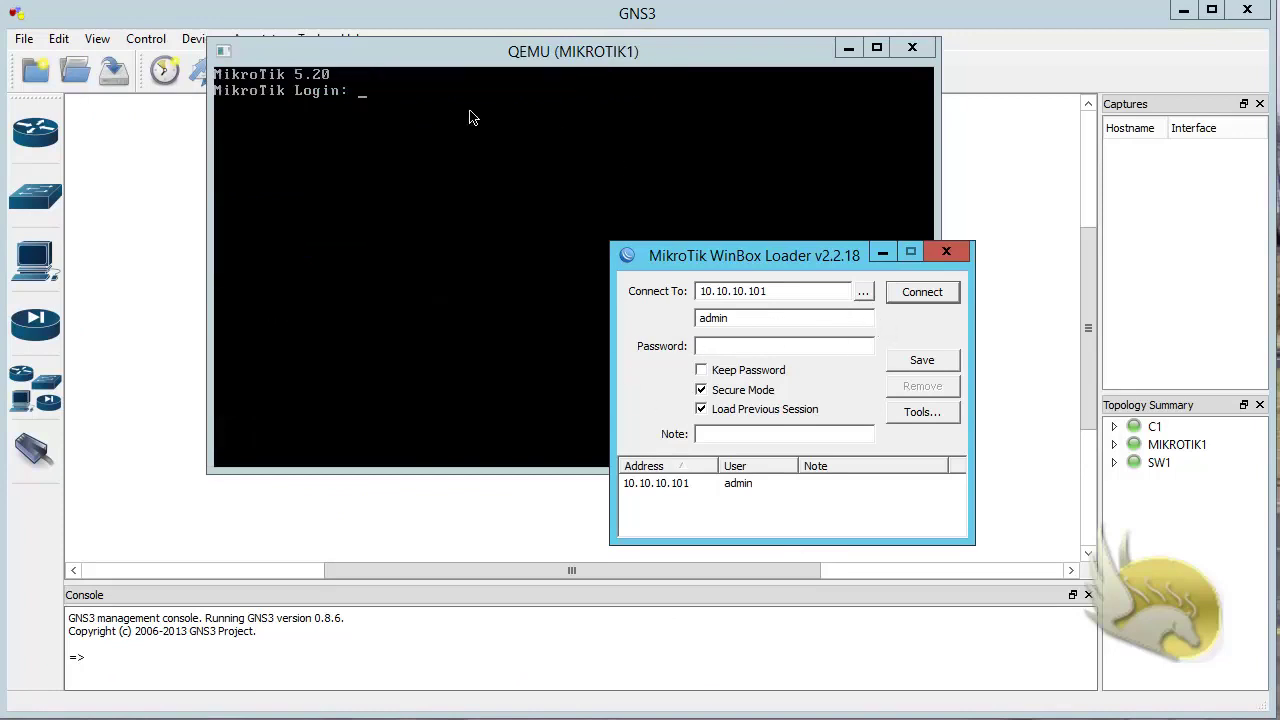
- Reconnect to 10.10.10.101, enlarge the WinBox window to full height, and expand the IP menu
left_click(909, 299)
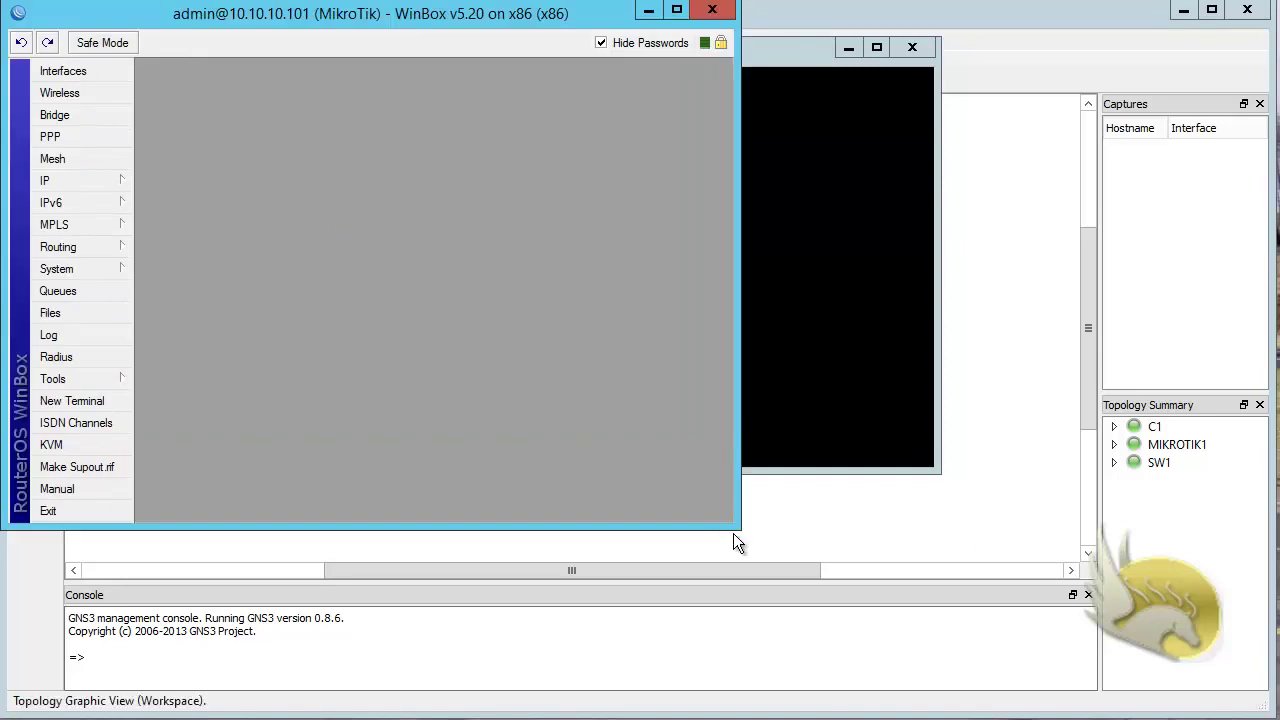
left_click_drag(738, 528, 1262, 714)
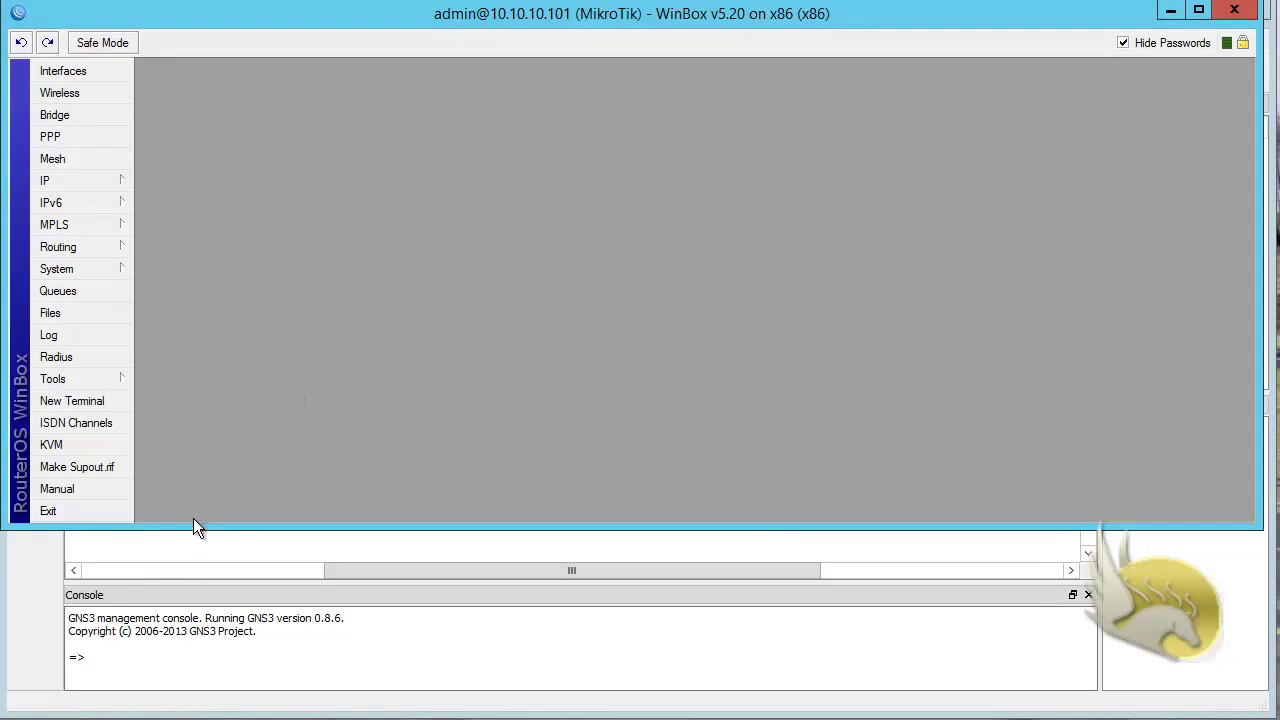
left_click_drag(193, 527, 198, 712)
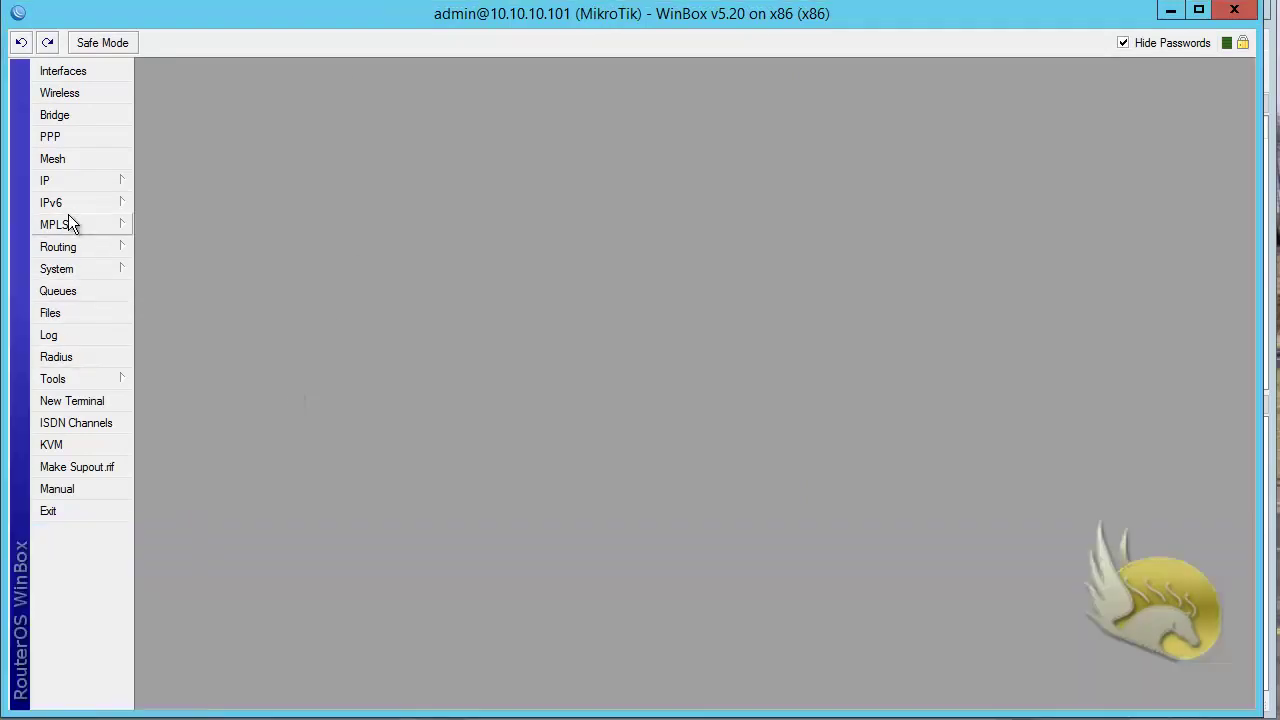
left_click(63, 180)
- Maximize the Address List showing 10.10.10.101 on ether1, then cancel a new address draft
left_click(183, 224)
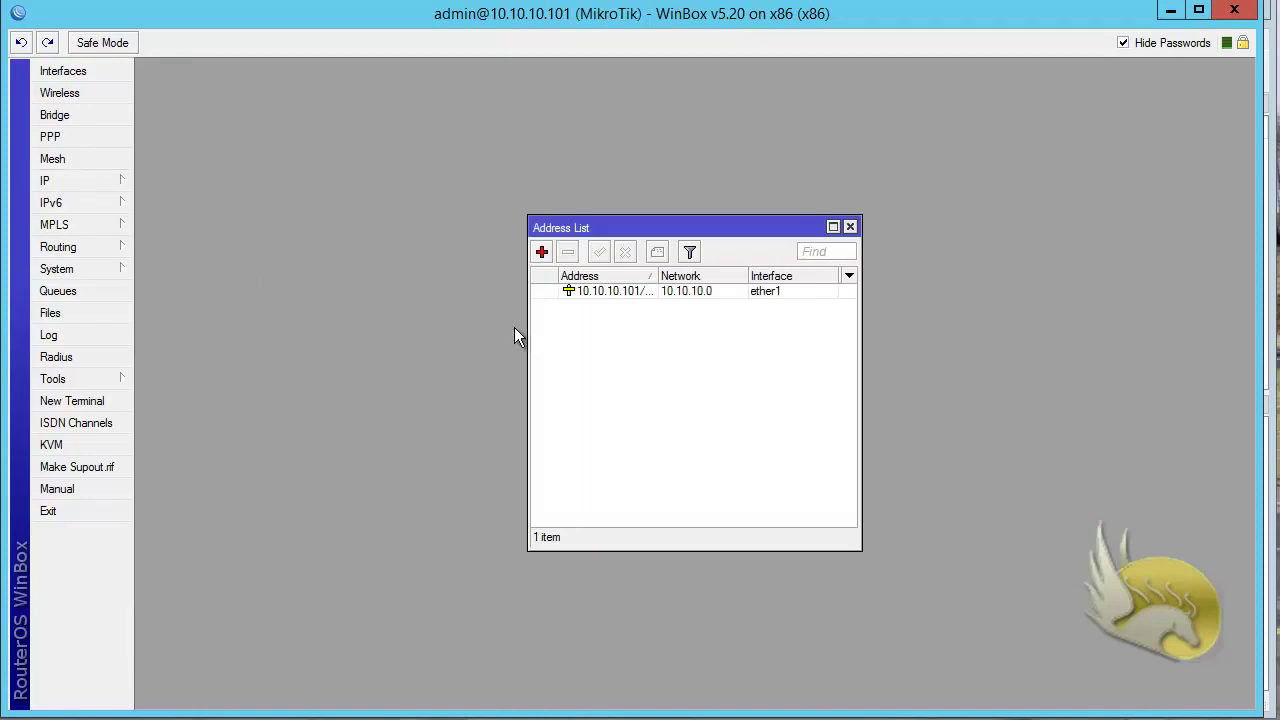
double_click(641, 232)
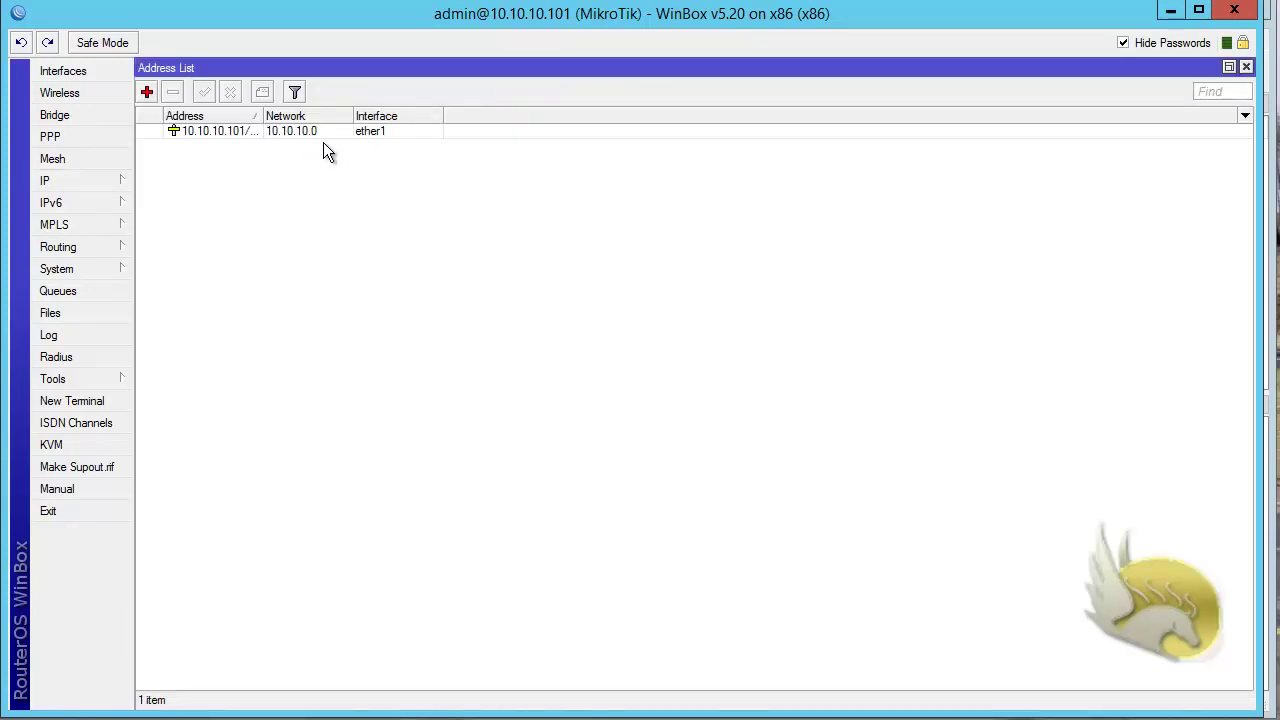
left_click(148, 92)
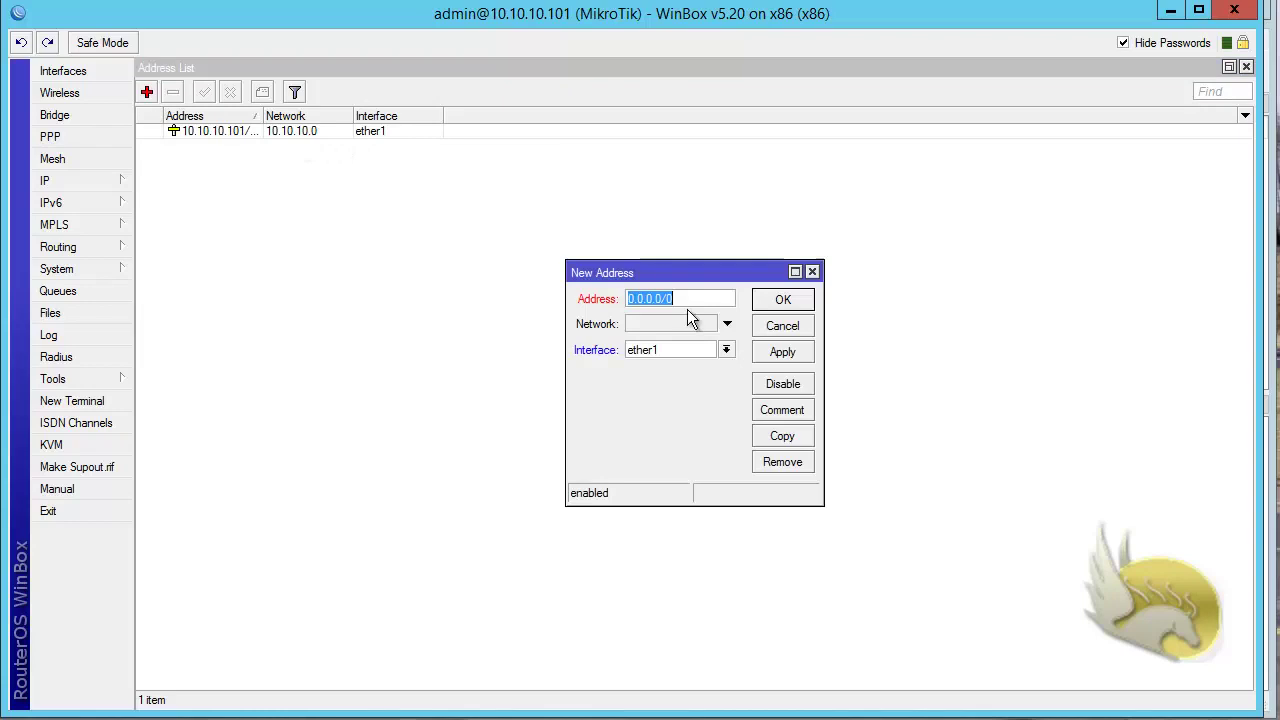
left_click(727, 350)
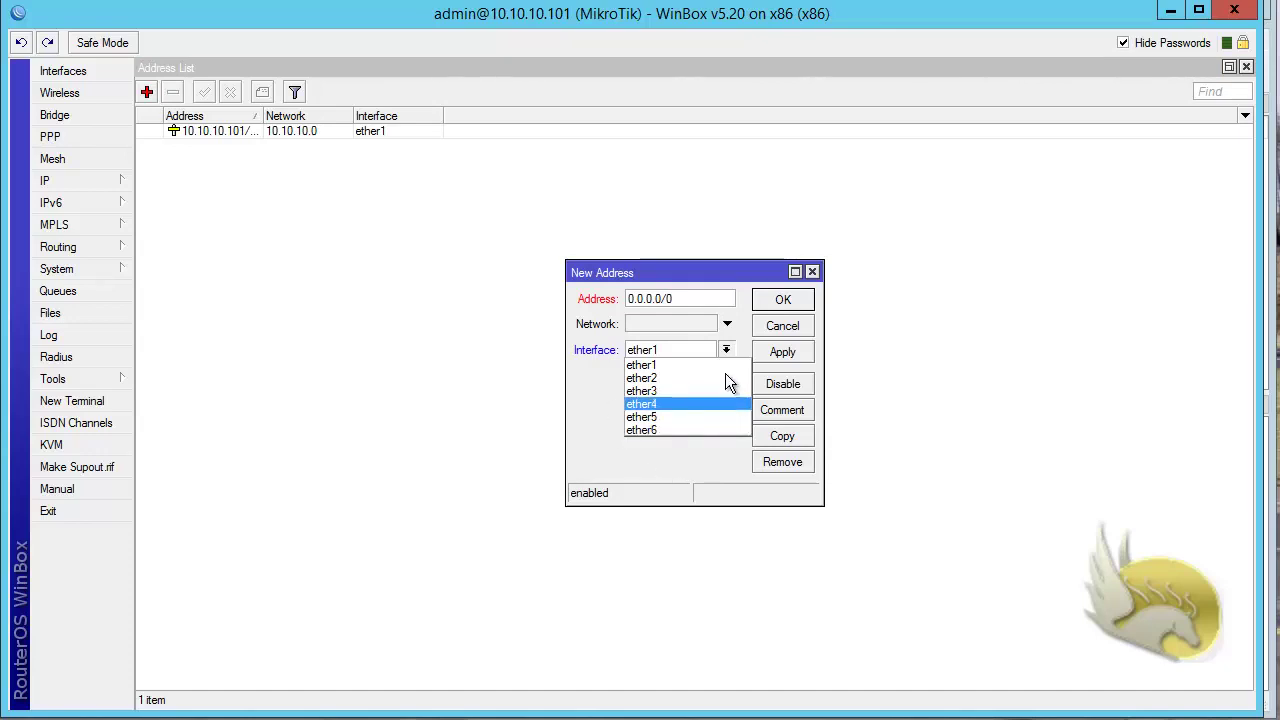
left_click(782, 328)
left_click(771, 331)
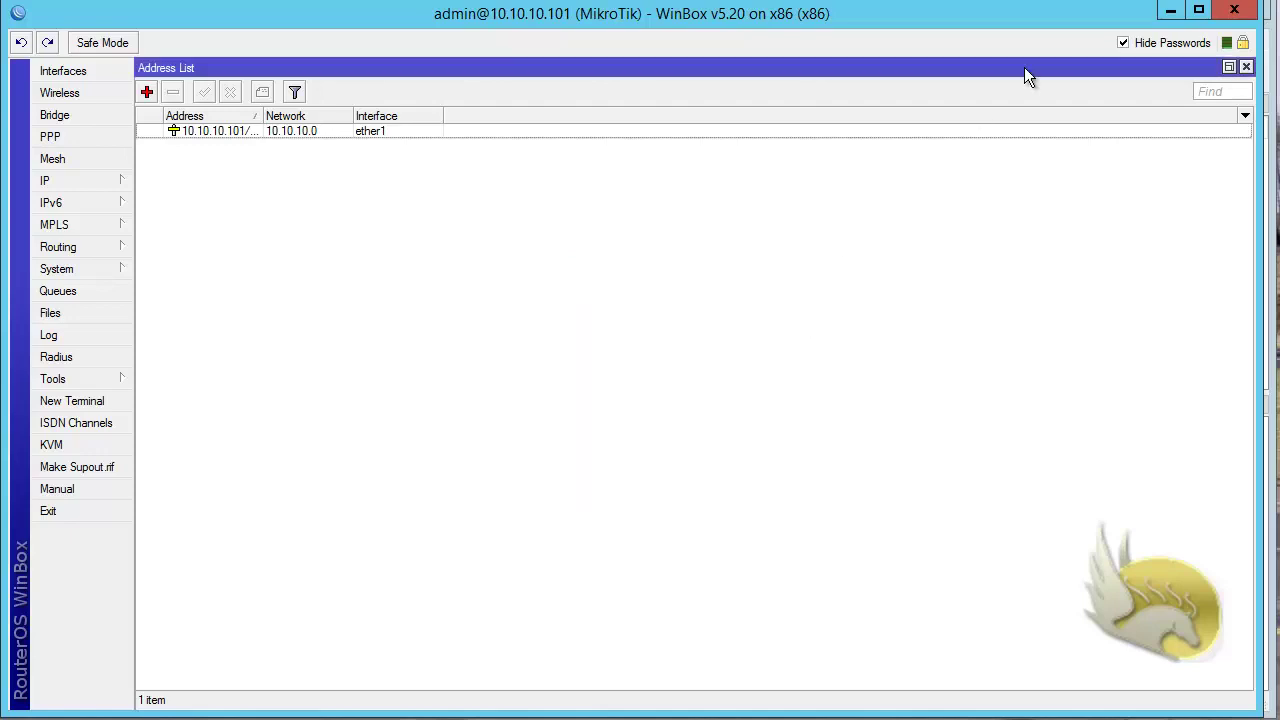